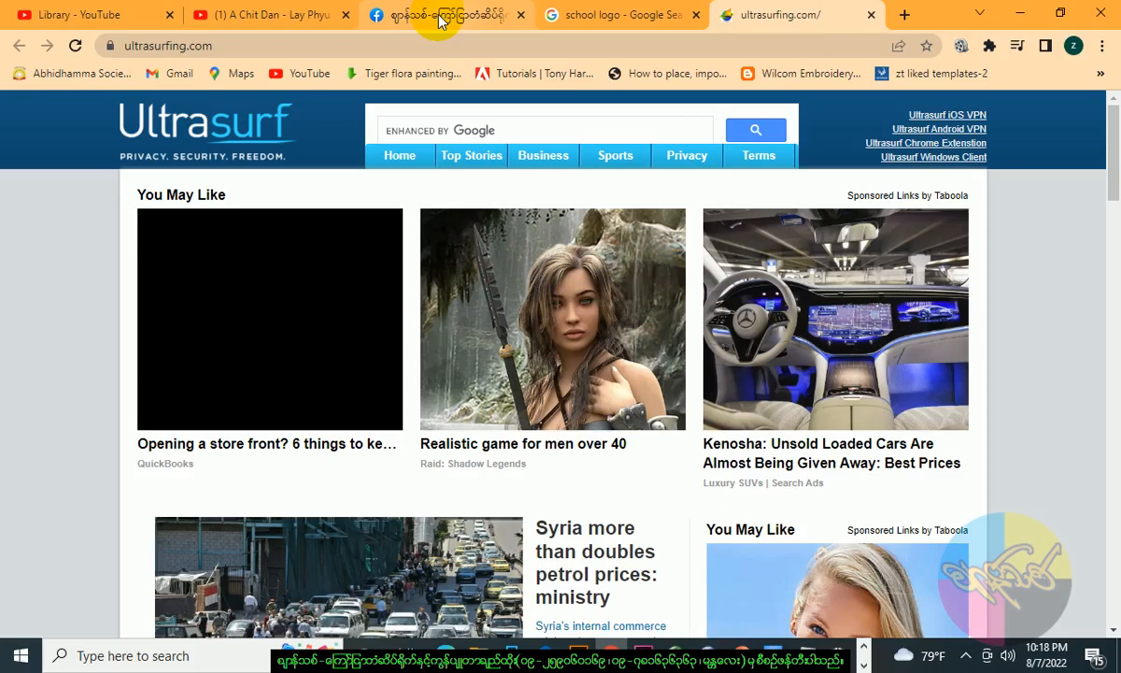
Open the shop's Facebook page and look through its intro and photos.
{"action": "left_click", "coordinate": [441, 21]}
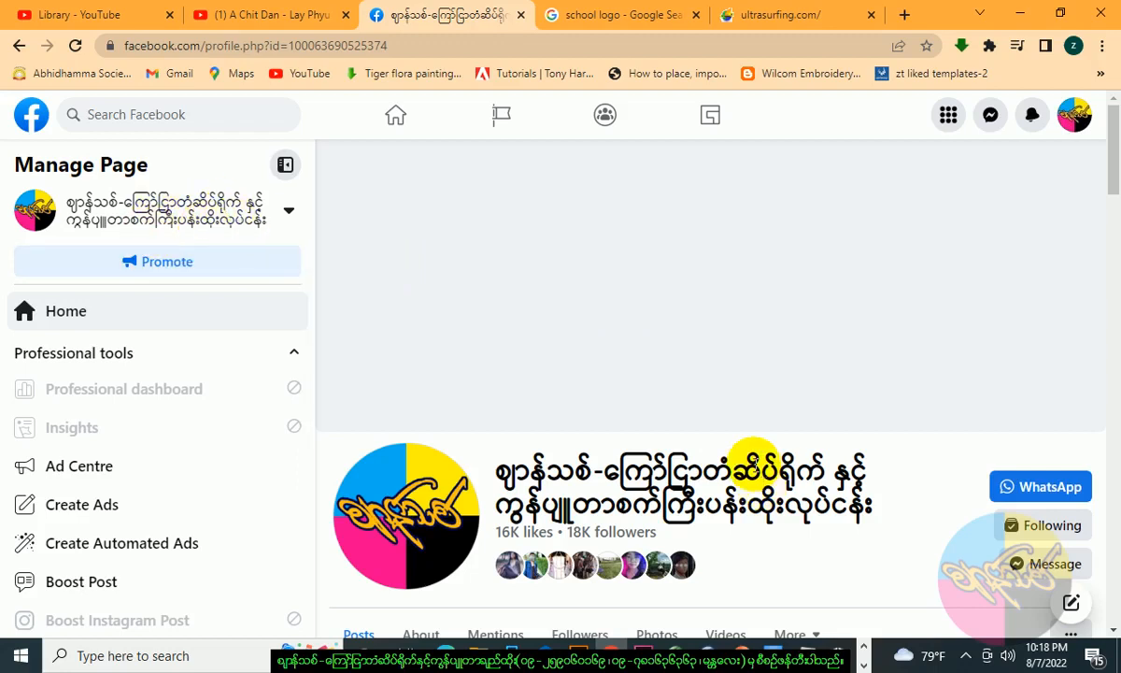
{"action": "scroll", "coordinate": [753, 464], "scroll_direction": "down", "scroll_amount": 2}
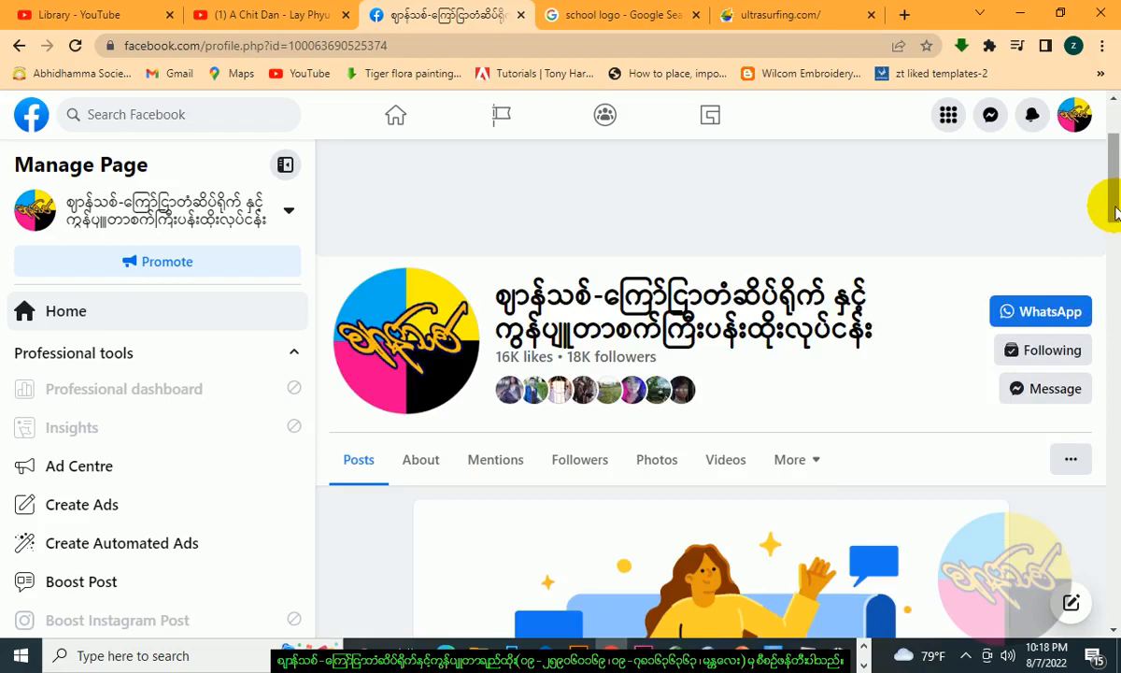
{"action": "left_click_drag", "start_coordinate": [1114, 213], "coordinate": [1114, 329]}
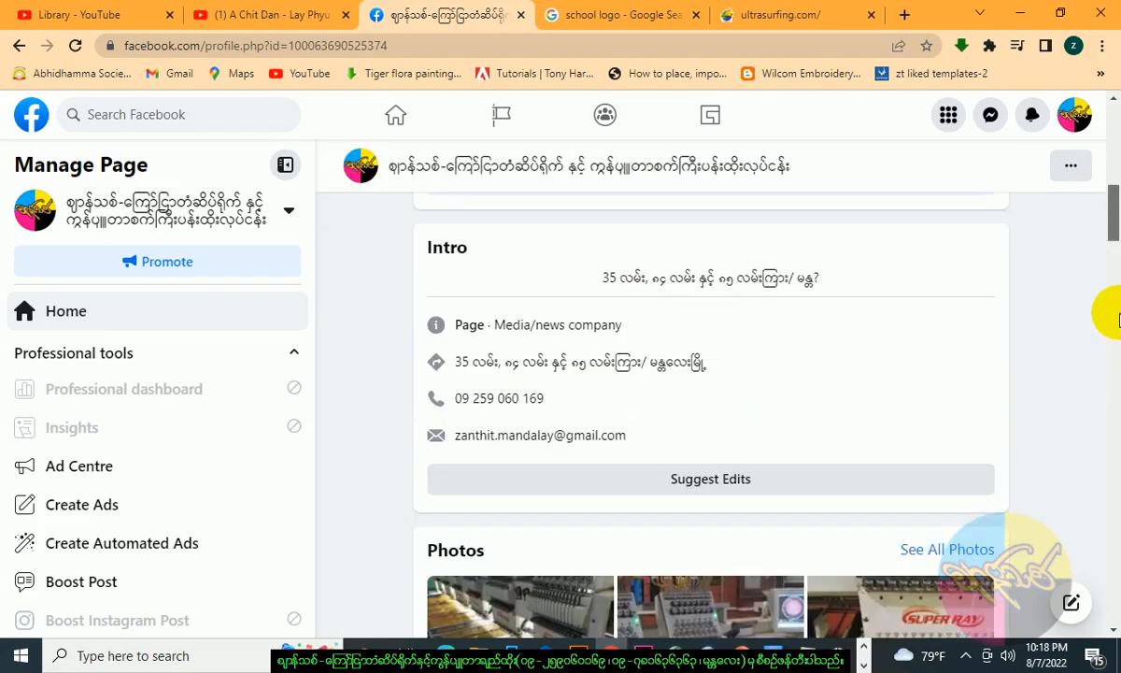
{"action": "left_click_drag", "start_coordinate": [1119, 319], "coordinate": [1104, 376]}
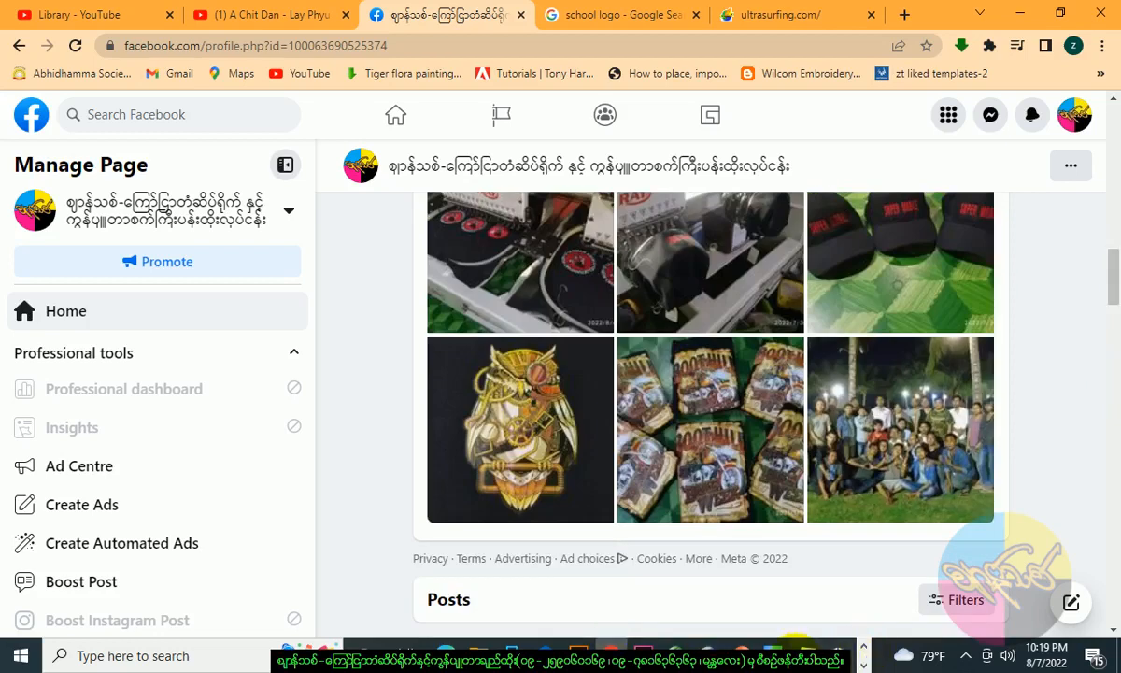
Switch to Photoshop and place a horizontal guide at about 1.9 in and a vertical guide at about 2 in on the blank canvas.
{"action": "mouse_move", "coordinate": [861, 657]}
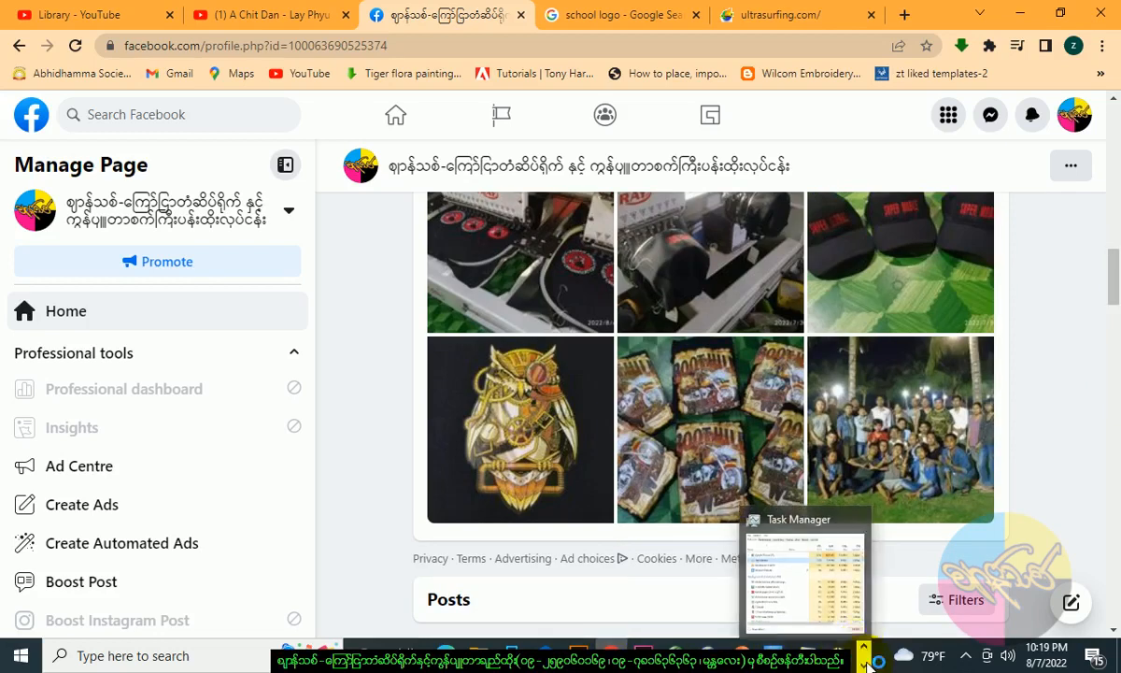
{"action": "left_click", "coordinate": [452, 655]}
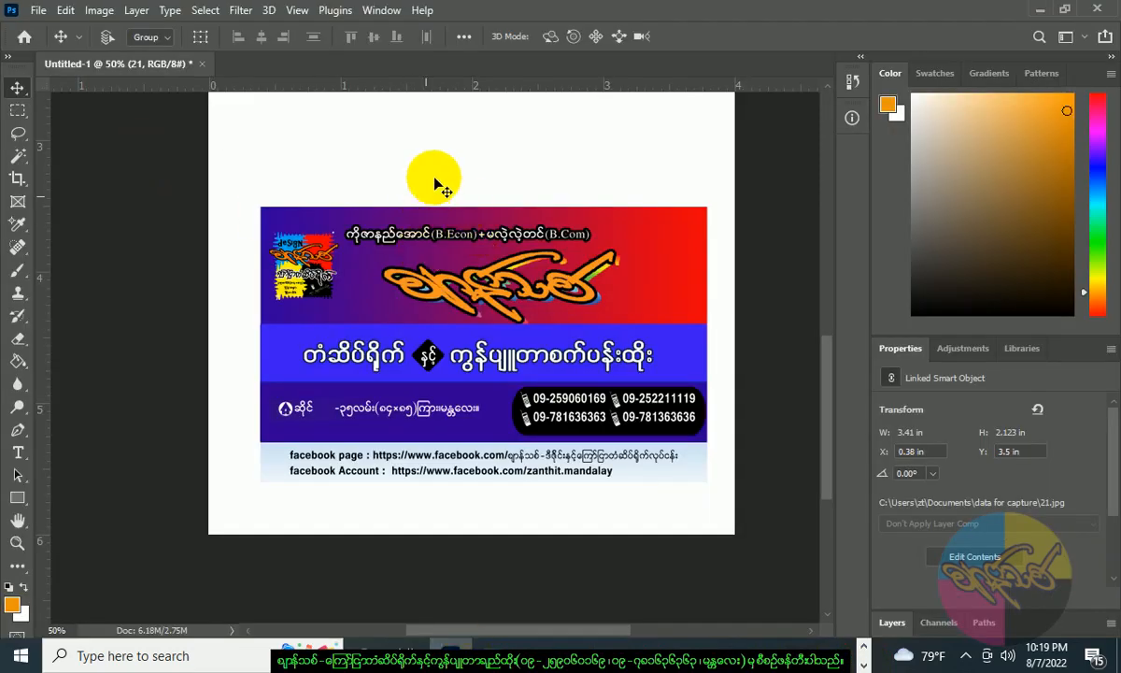
{"action": "left_click_drag", "start_coordinate": [434, 177], "coordinate": [501, 534]}
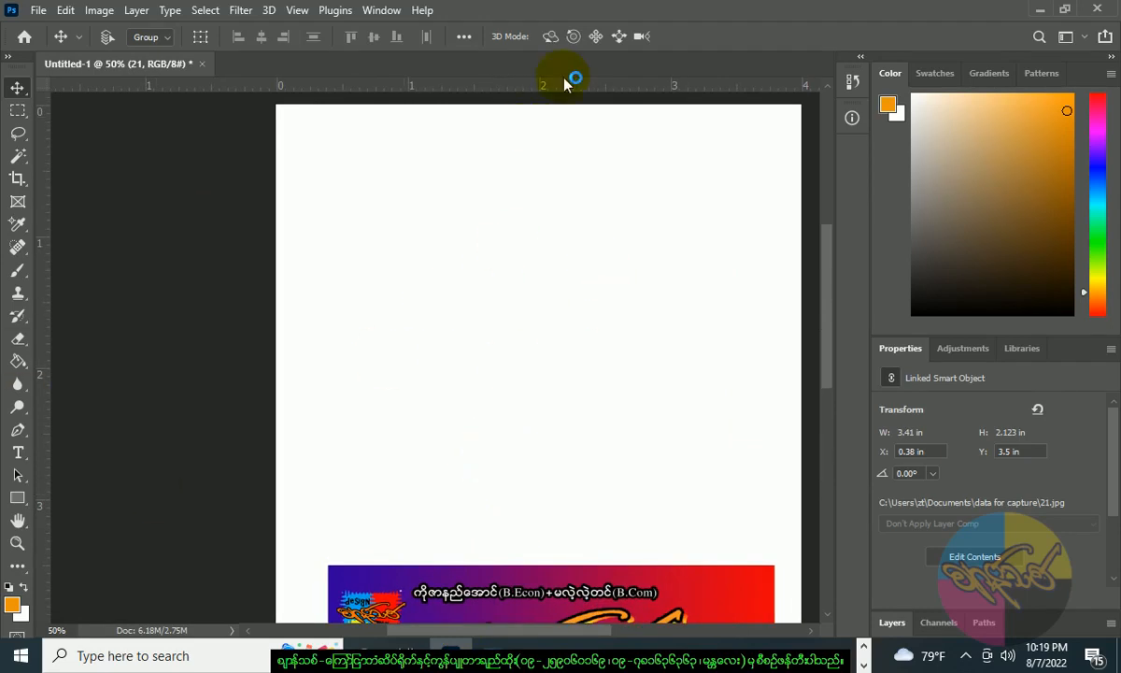
{"action": "left_click_drag", "start_coordinate": [567, 86], "coordinate": [573, 358]}
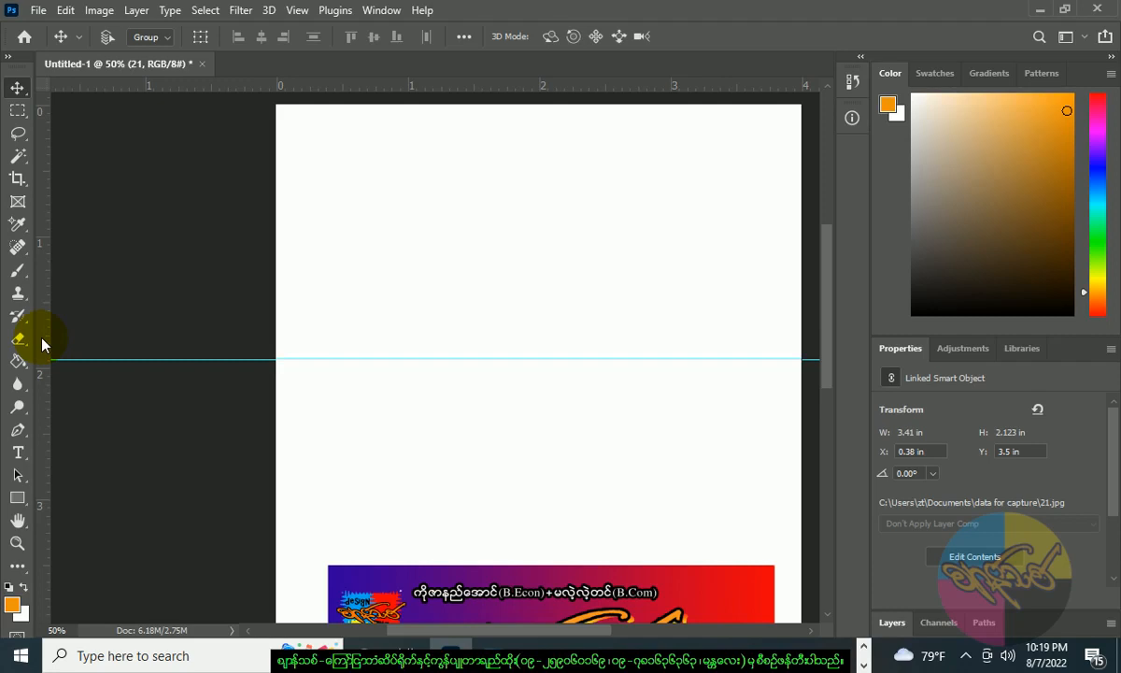
{"action": "left_click_drag", "start_coordinate": [41, 344], "coordinate": [540, 409]}
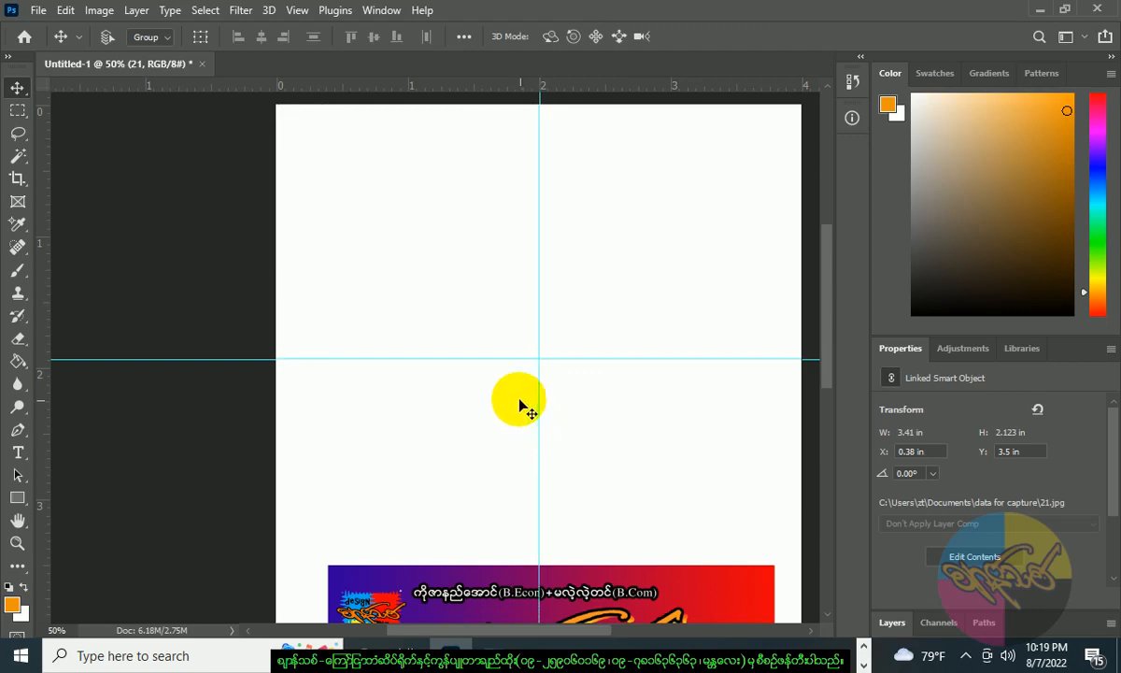
Draw a tall rectangle path about 0.37 in wide and 1.2 in high just above and beside the guides' crossing.
{"action": "left_click", "coordinate": [17, 500]}
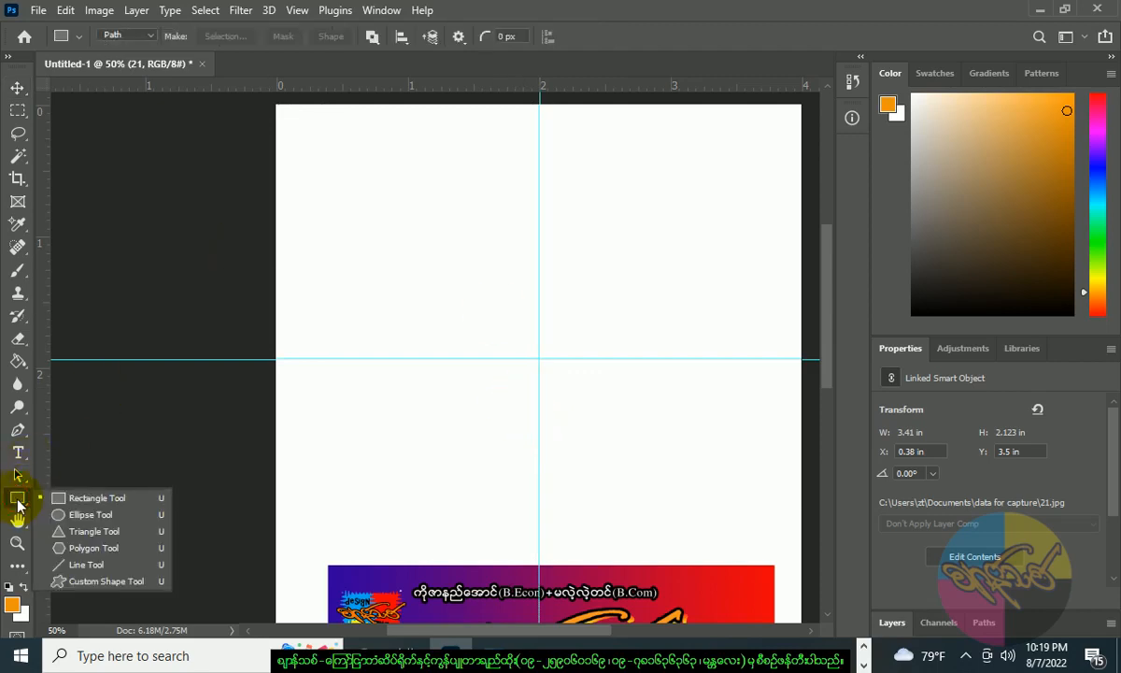
{"action": "left_click", "coordinate": [91, 501]}
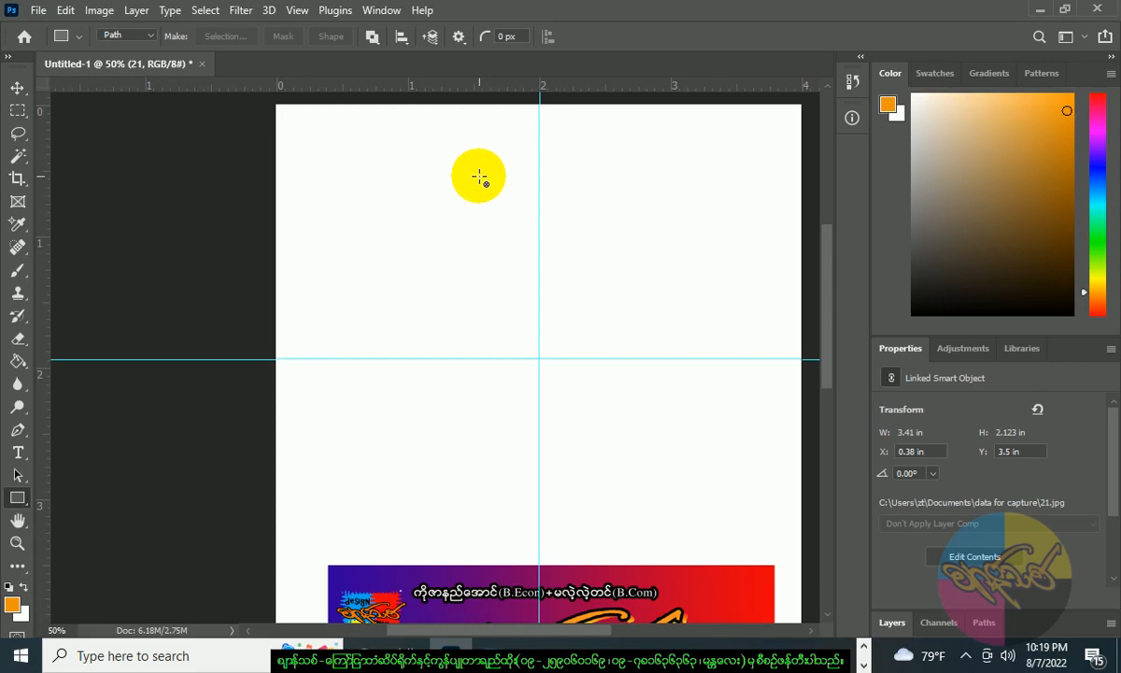
{"action": "left_click", "coordinate": [149, 36]}
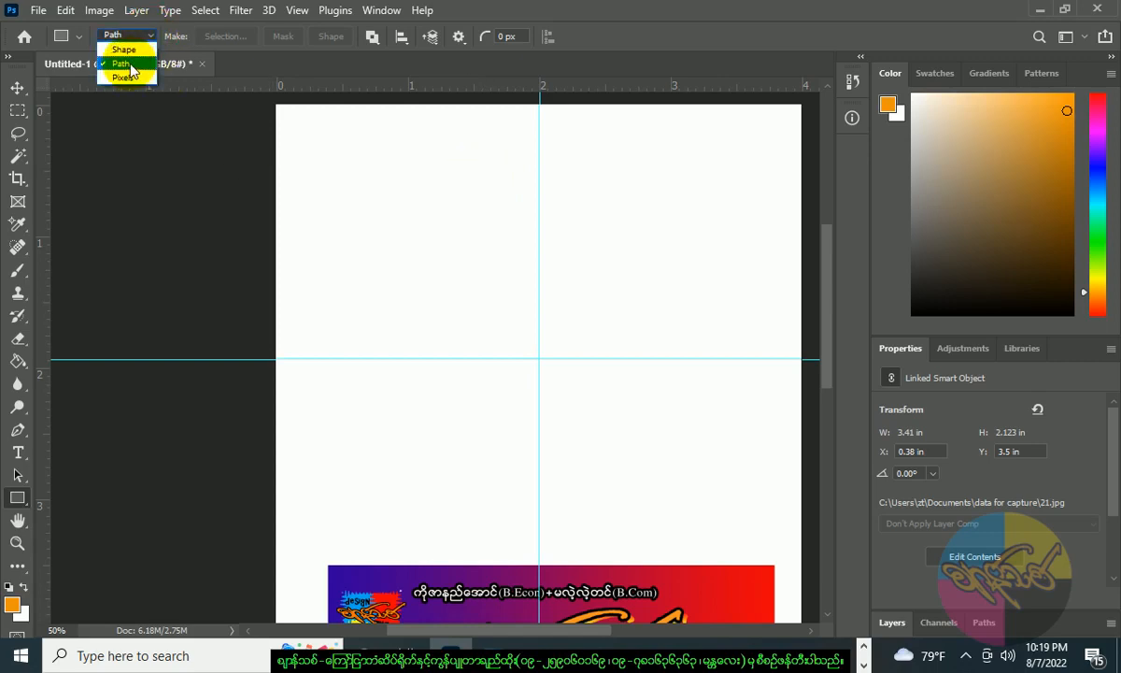
{"action": "left_click", "coordinate": [129, 66]}
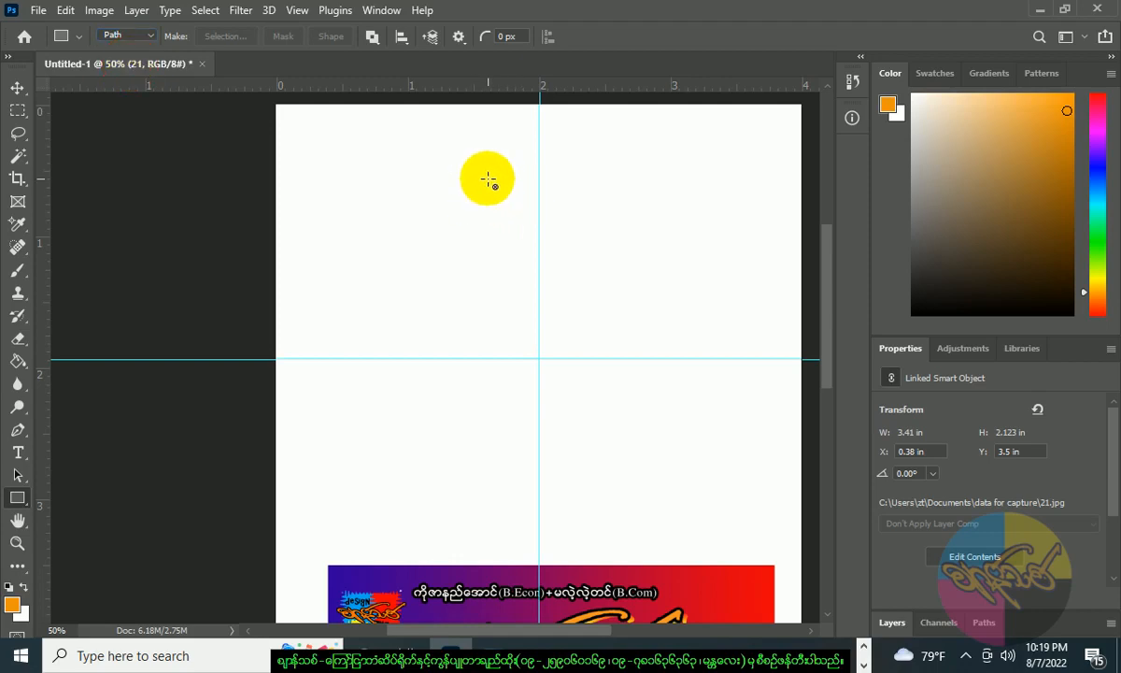
{"action": "left_click_drag", "start_coordinate": [479, 178], "coordinate": [526, 335]}
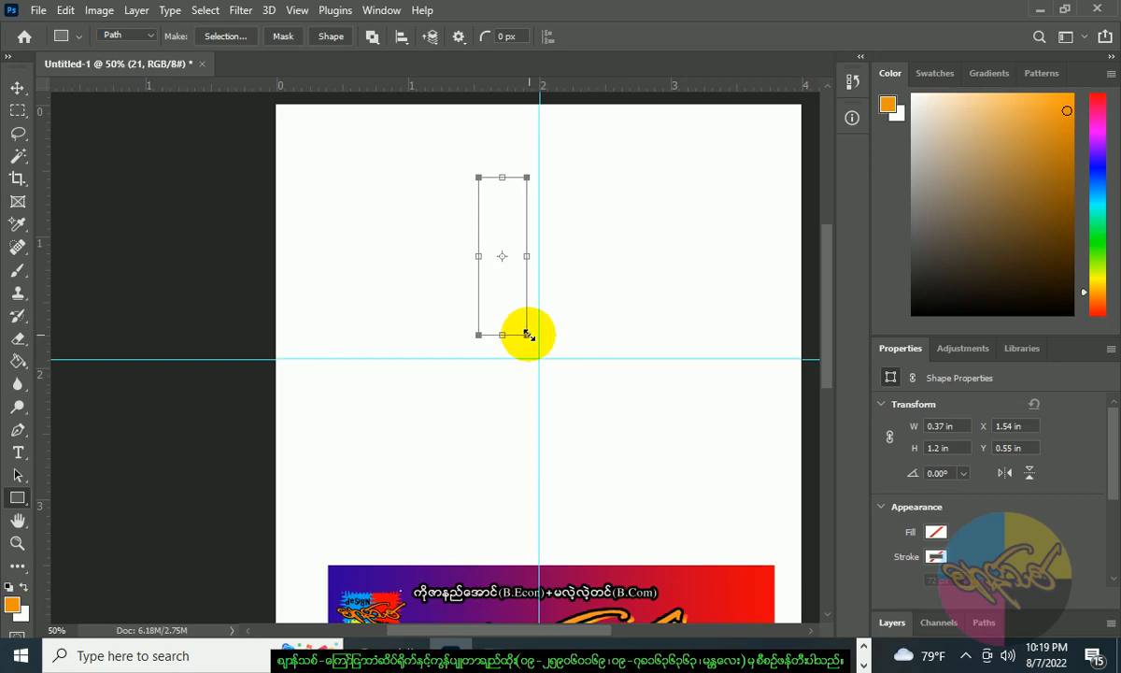
Round the rectangle path's corners fully so that both ends become semicircles.
{"action": "key", "text": "ctrl+plus"}
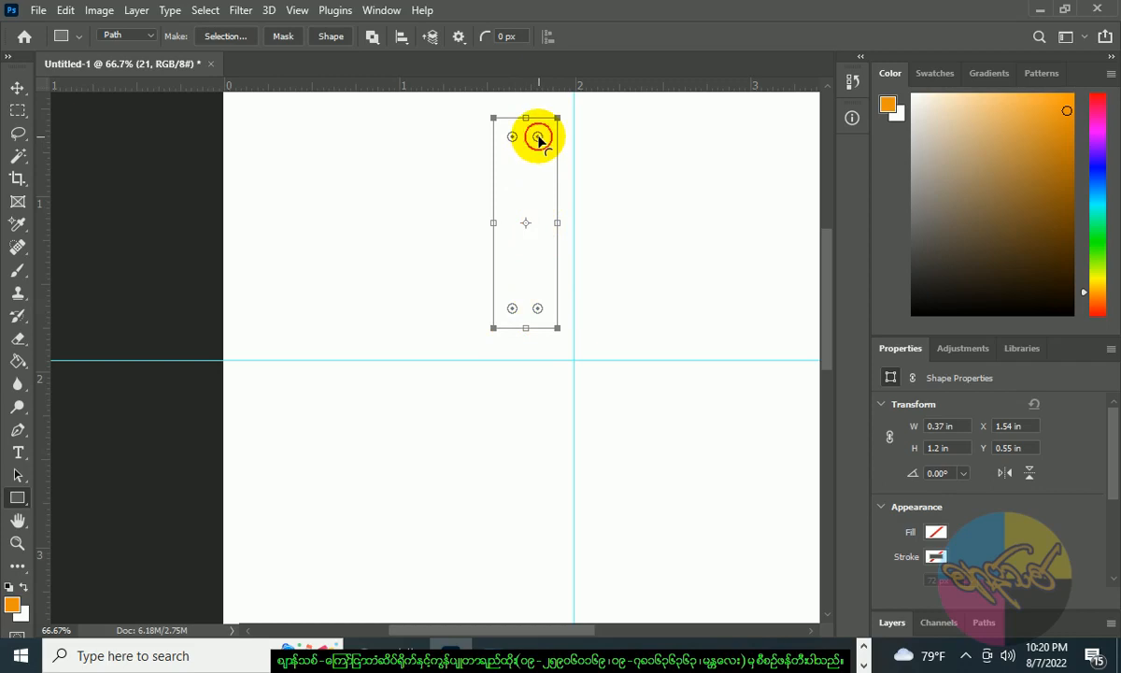
{"action": "left_click_drag", "start_coordinate": [540, 140], "coordinate": [521, 147]}
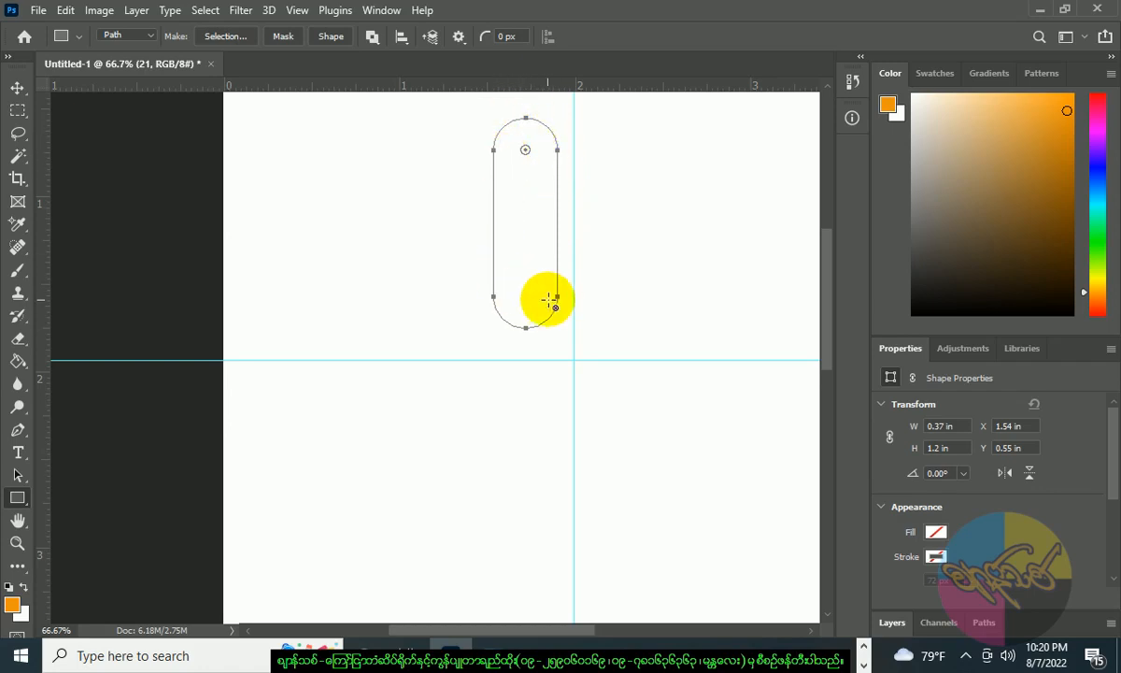
{"action": "key", "text": "ctrl+minus"}
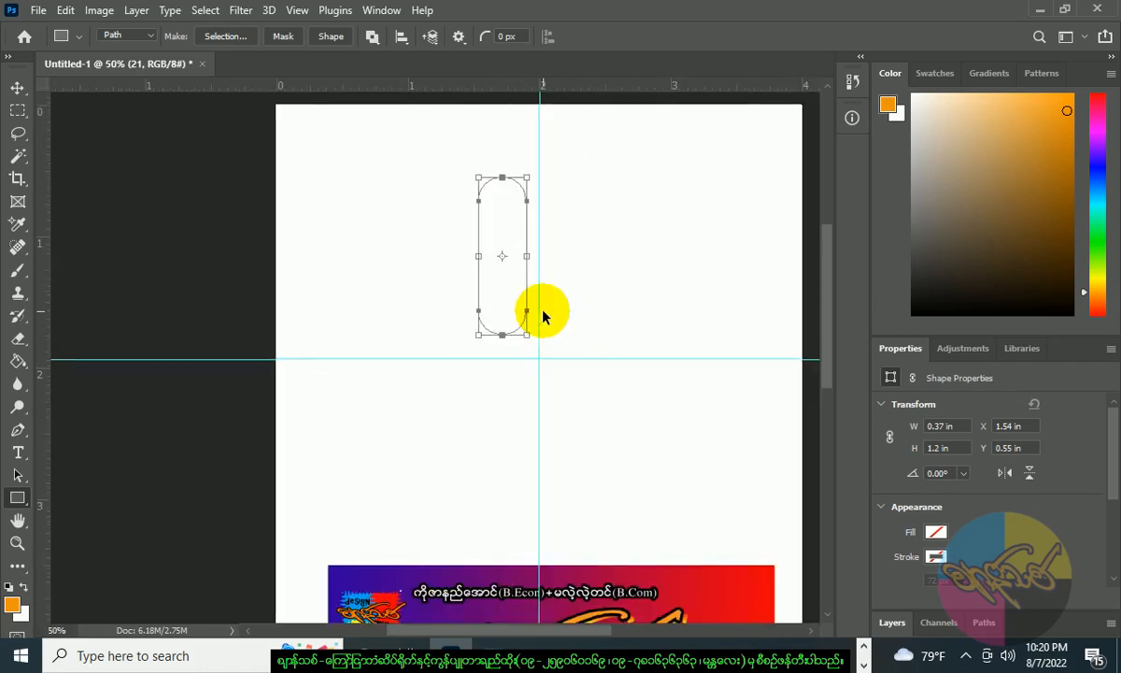
Add a horizontal and a vertical guide crossing at the centre of the path's lower rounded end.
{"action": "key", "text": "ctrl+plus"}
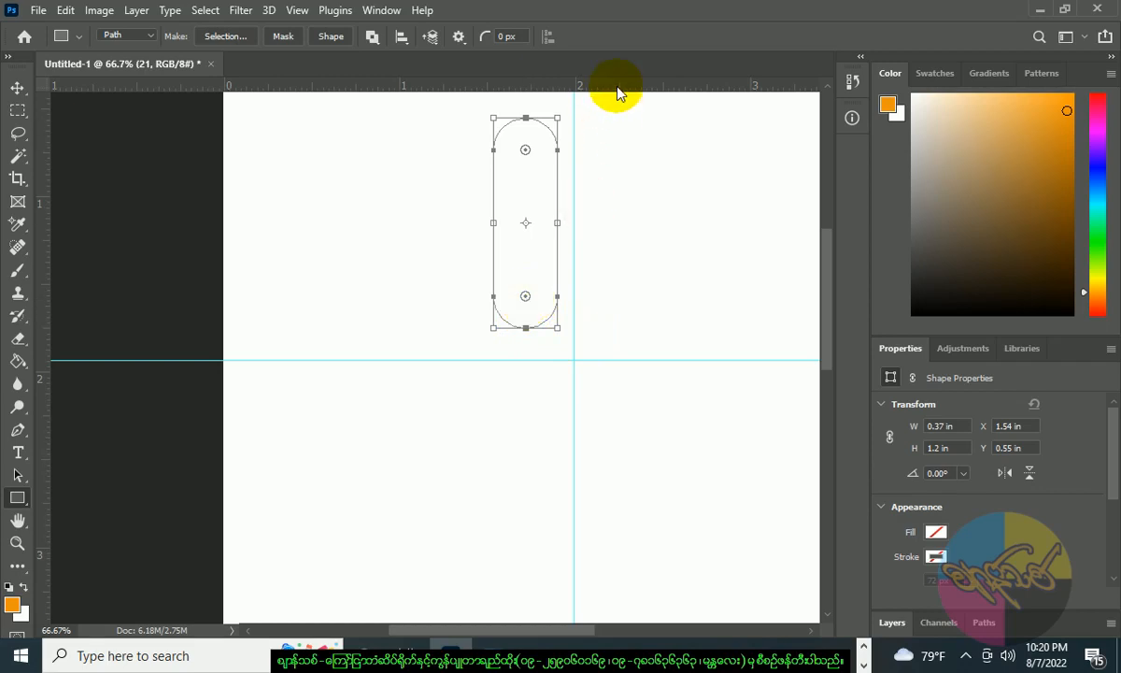
{"action": "left_click_drag", "start_coordinate": [617, 94], "coordinate": [635, 295]}
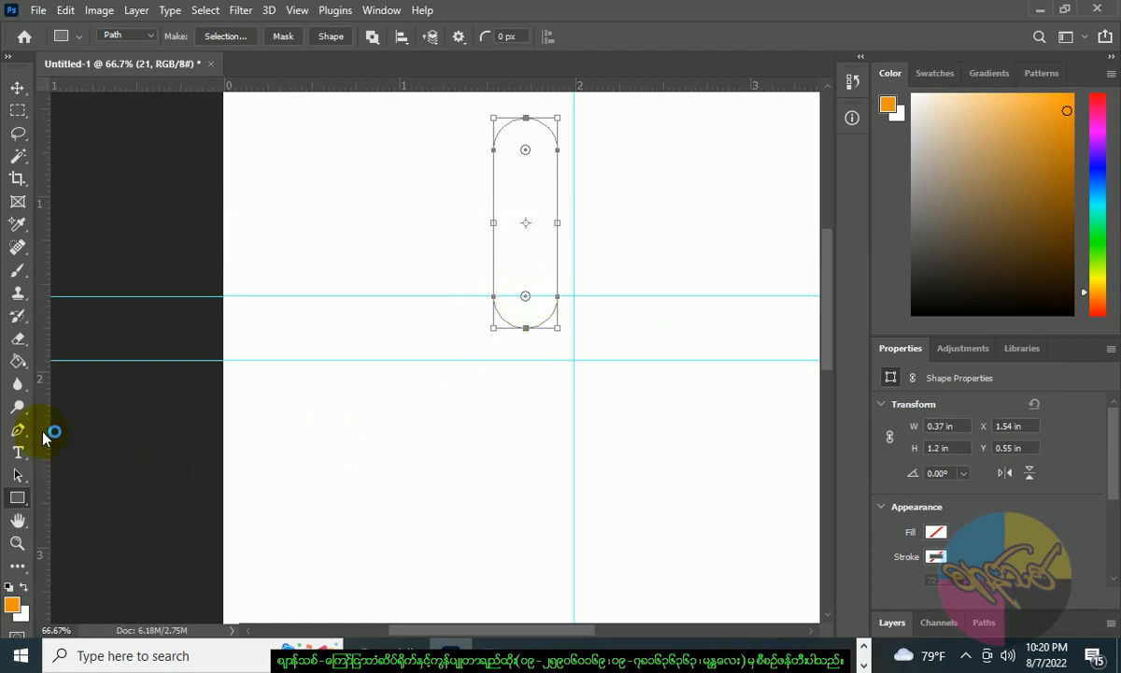
{"action": "left_click_drag", "start_coordinate": [44, 432], "coordinate": [525, 478]}
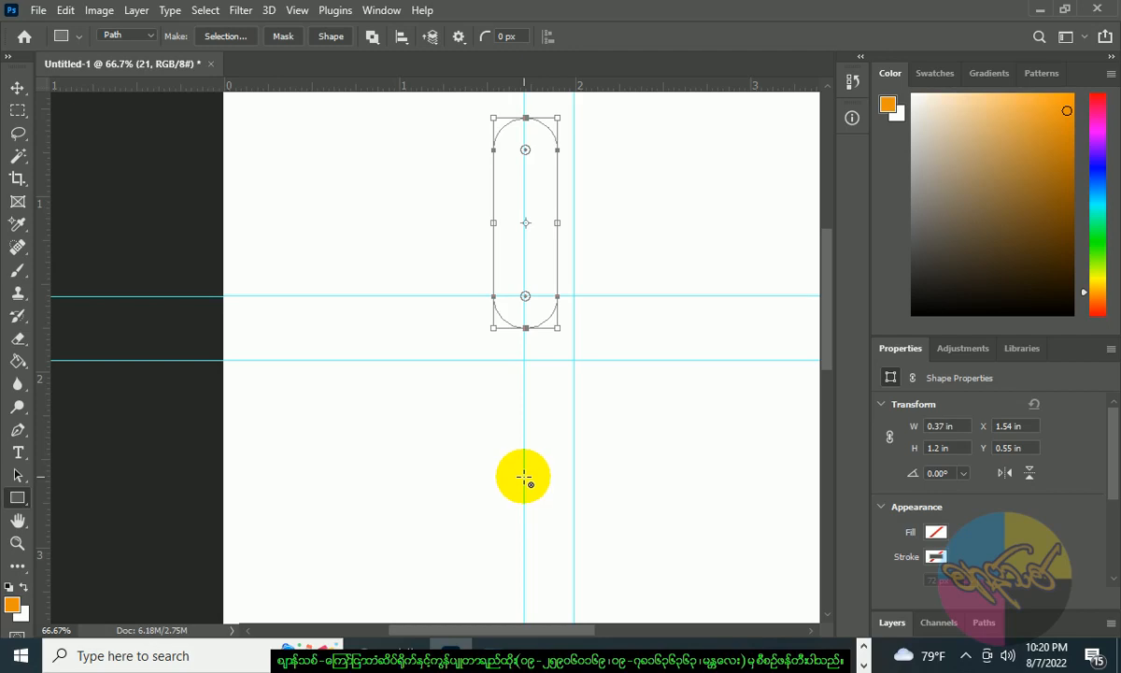
{"action": "left_click_drag", "start_coordinate": [525, 479], "coordinate": [526, 483]}
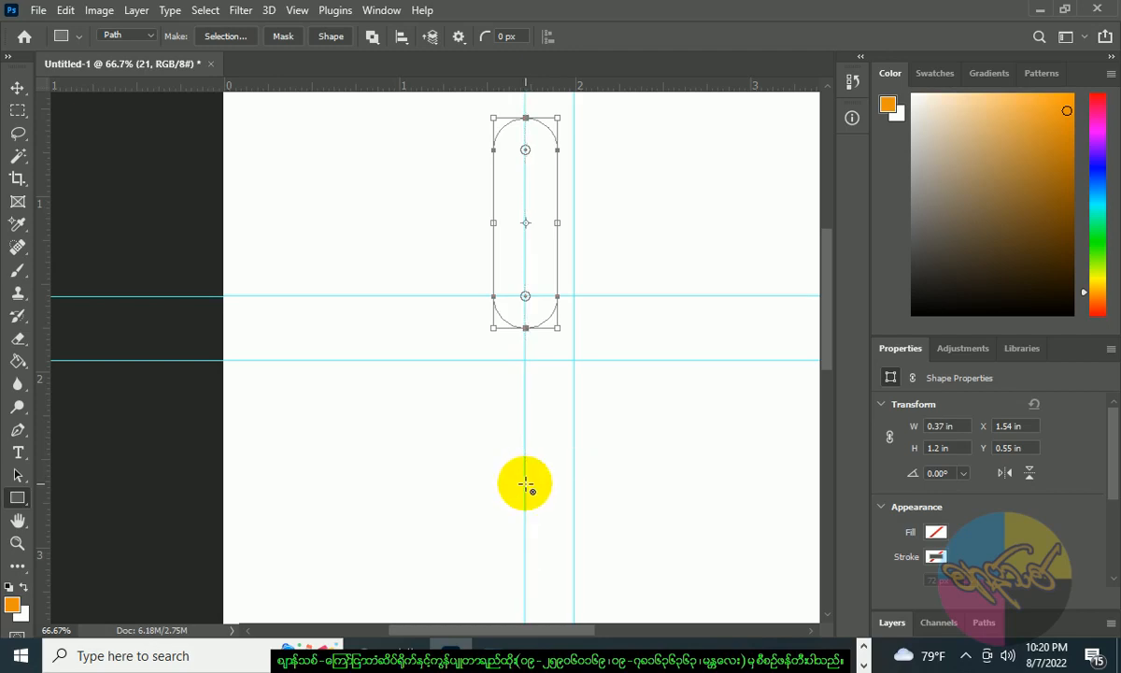
Free-transform a copy of the rounded path, rotating it -90° about a pivot placed on the lower end's guide crossing.
{"action": "left_click", "coordinate": [17, 88]}
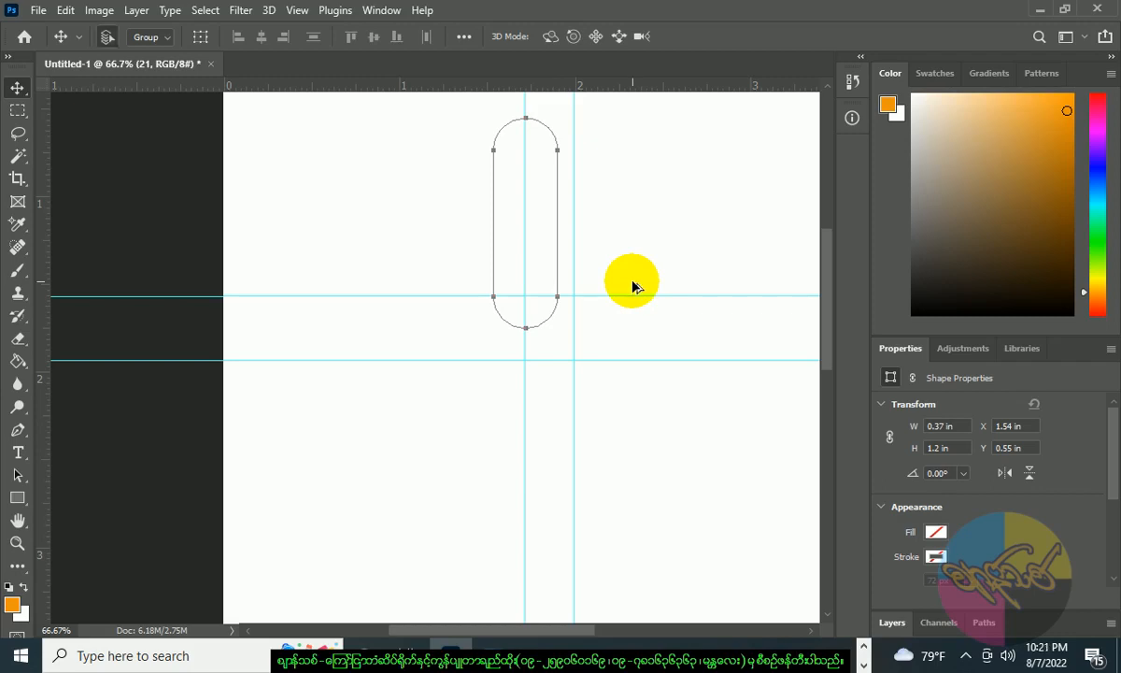
{"action": "key", "text": "ctrl+t"}
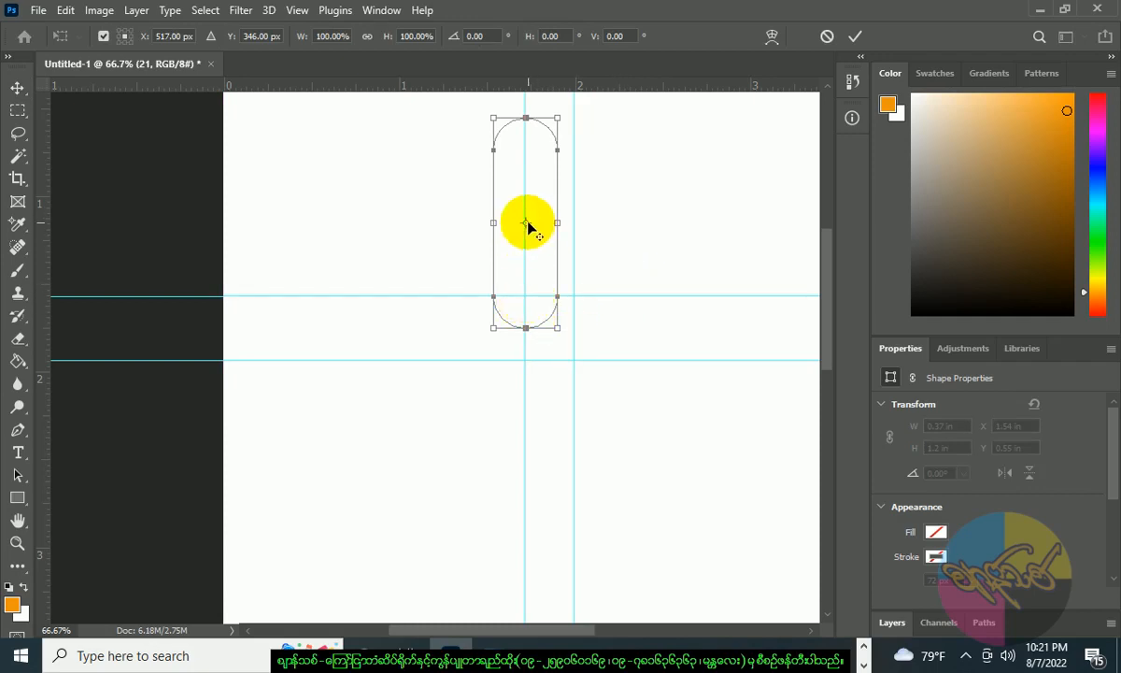
{"action": "left_click_drag", "start_coordinate": [530, 232], "coordinate": [526, 299]}
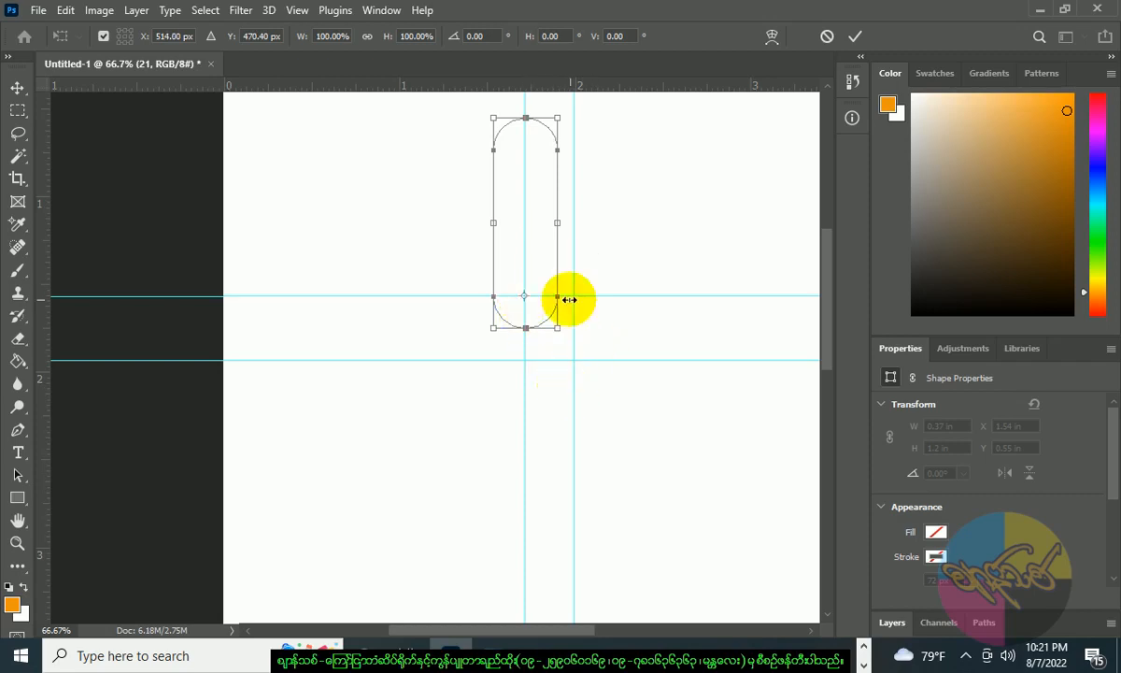
{"action": "left_click_drag", "start_coordinate": [613, 165], "coordinate": [415, 212]}
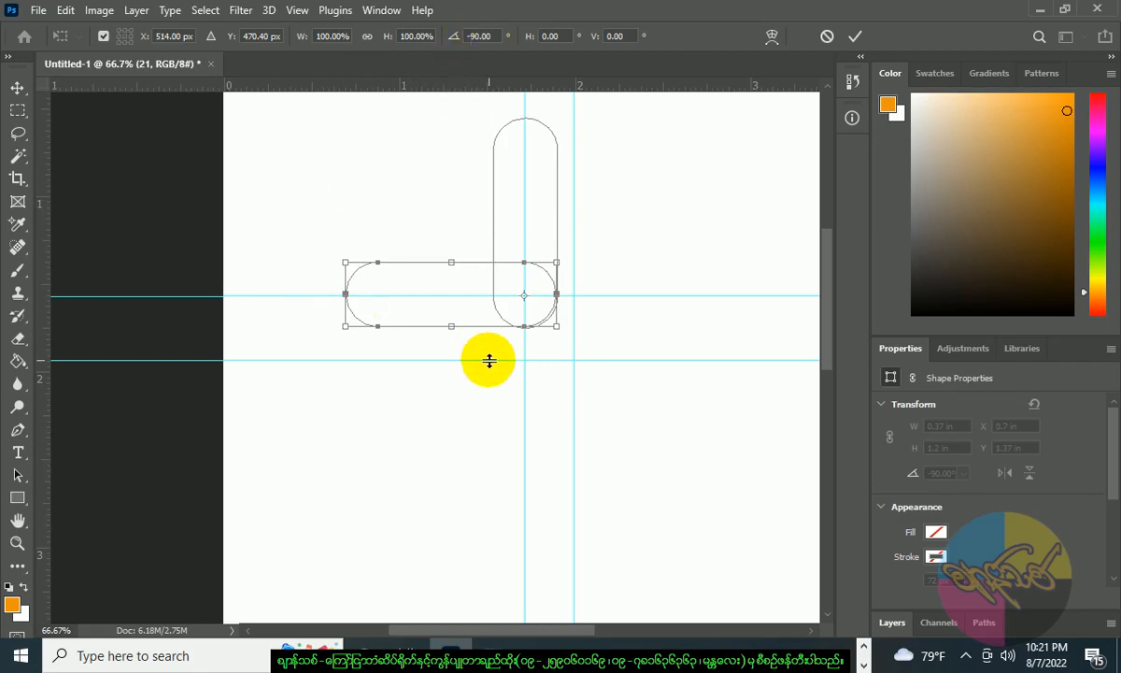
Align the rotated copy's rounded end exactly with the vertical path's lower end and apply the transform.
{"action": "scroll", "coordinate": [484, 353], "scroll_direction": "up", "scroll_amount": 2}
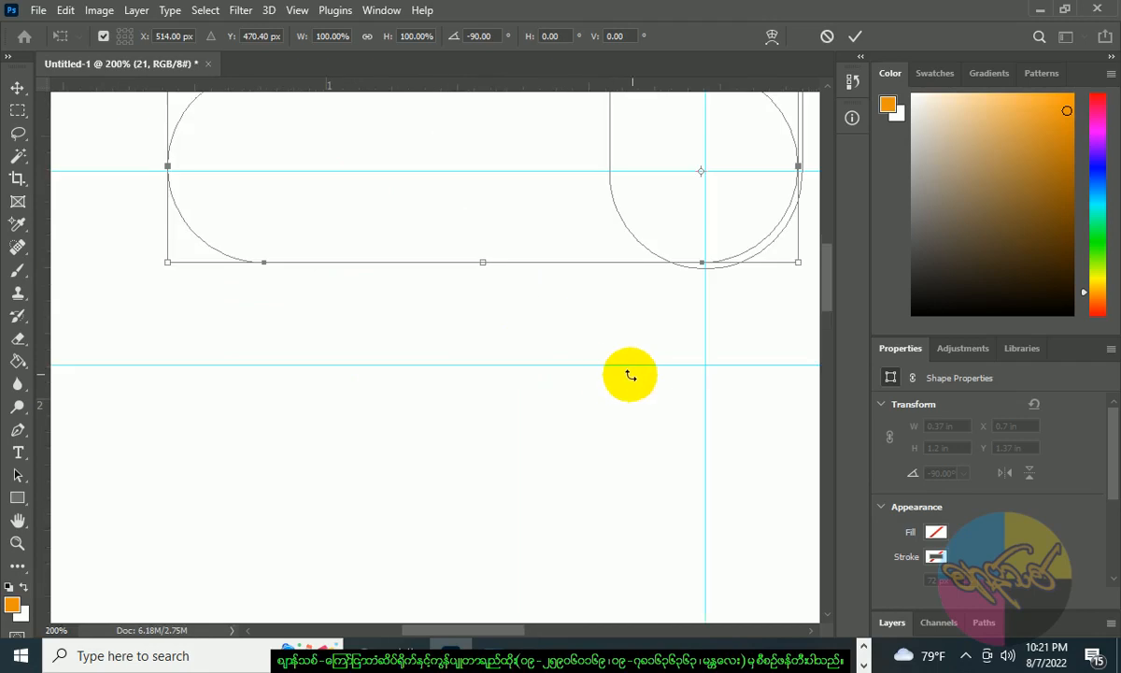
{"action": "left_click_drag", "start_coordinate": [638, 340], "coordinate": [543, 408]}
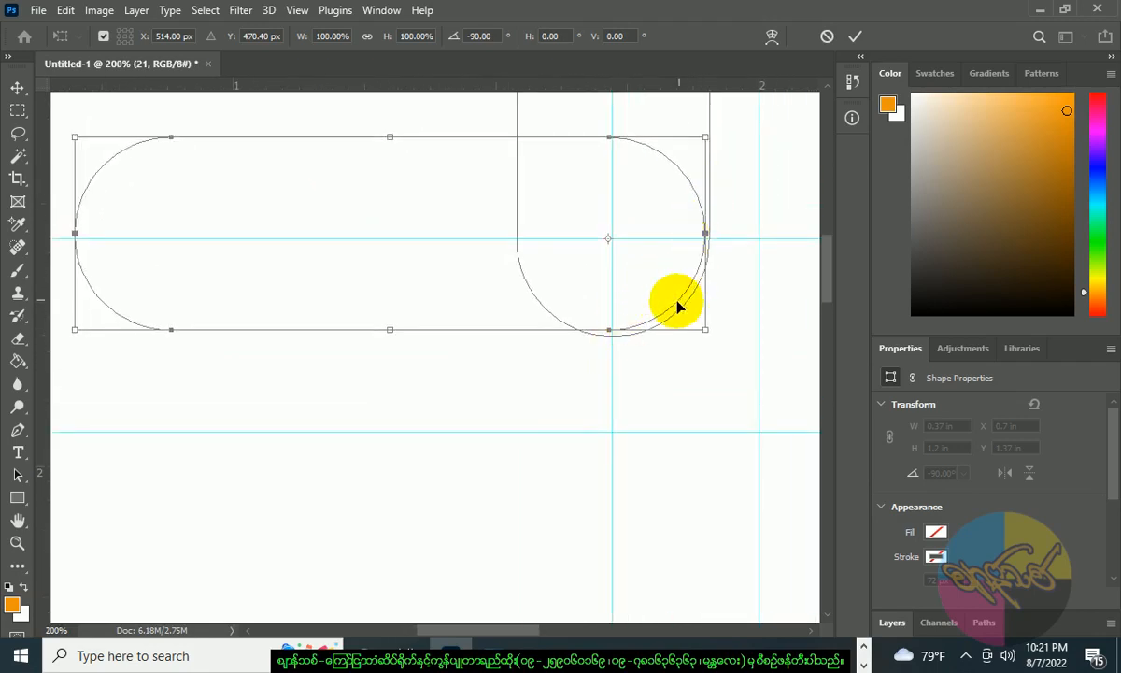
{"action": "left_click_drag", "start_coordinate": [656, 290], "coordinate": [659, 297]}
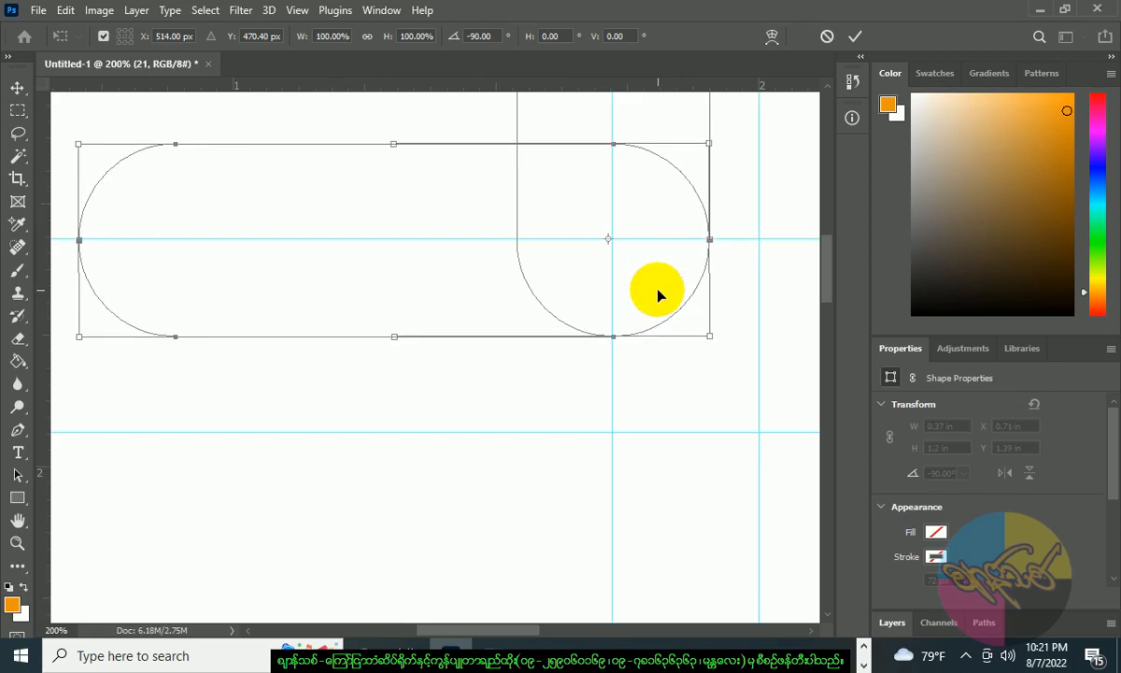
{"action": "left_click", "coordinate": [855, 35]}
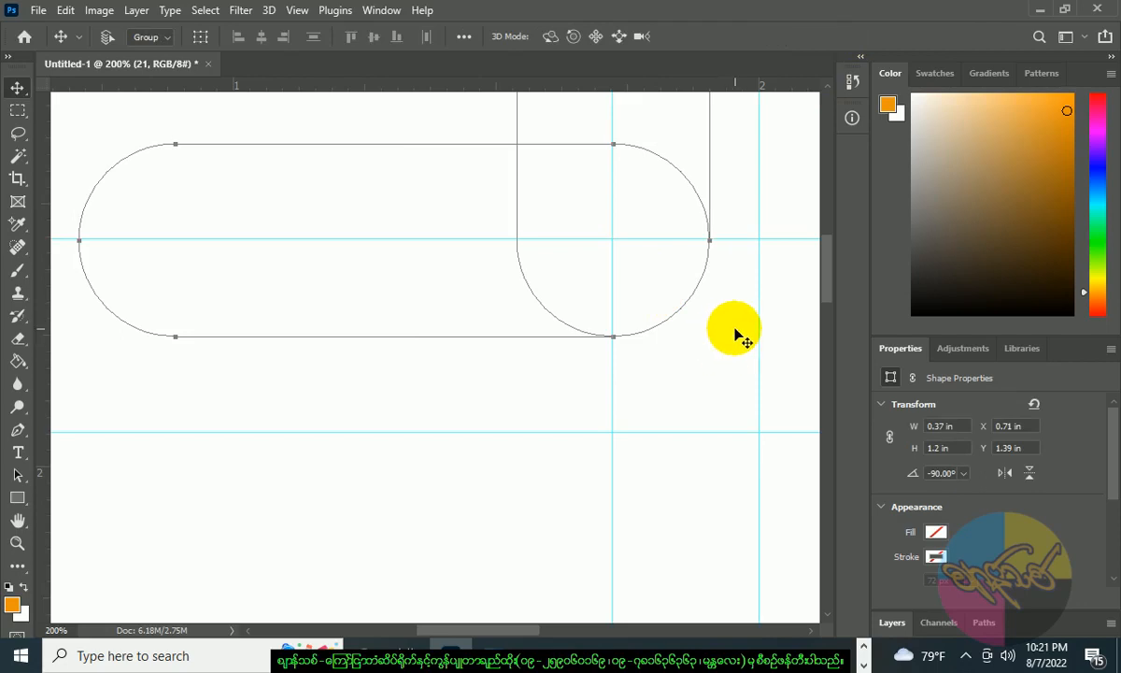
Select both rounded paths and convert them into one L-shaped selection.
{"action": "scroll", "coordinate": [722, 350], "scroll_direction": "down", "scroll_amount": 4}
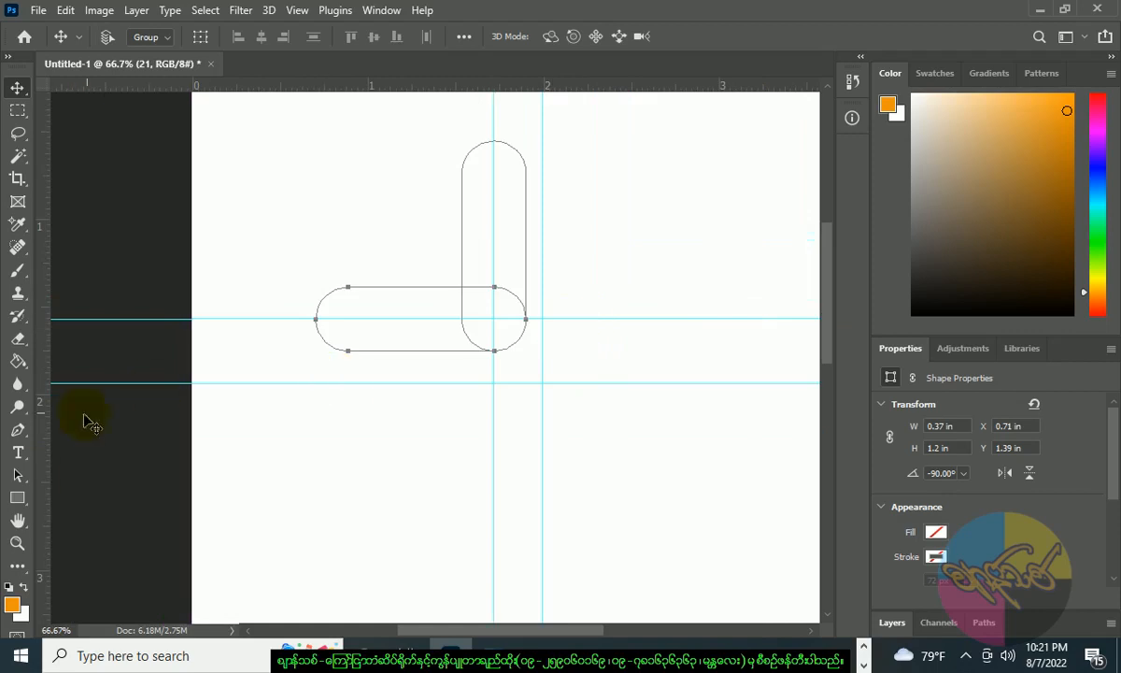
{"action": "key", "text": "a"}
{"action": "left_click_drag", "start_coordinate": [357, 135], "coordinate": [555, 345]}
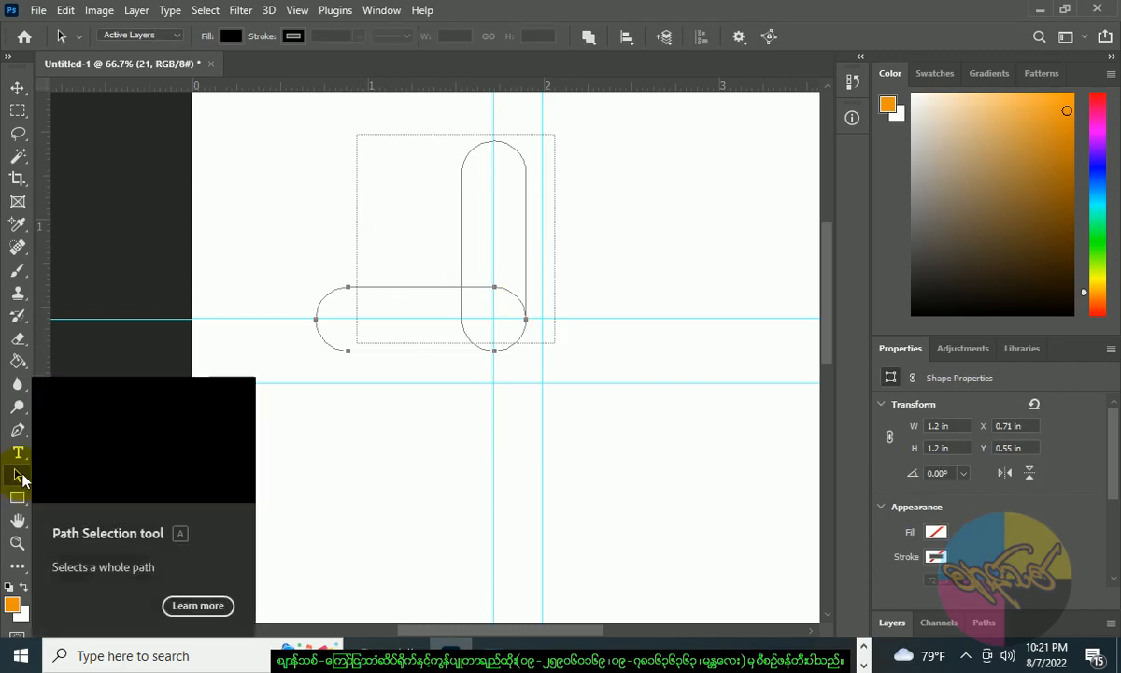
{"action": "right_click", "coordinate": [503, 233]}
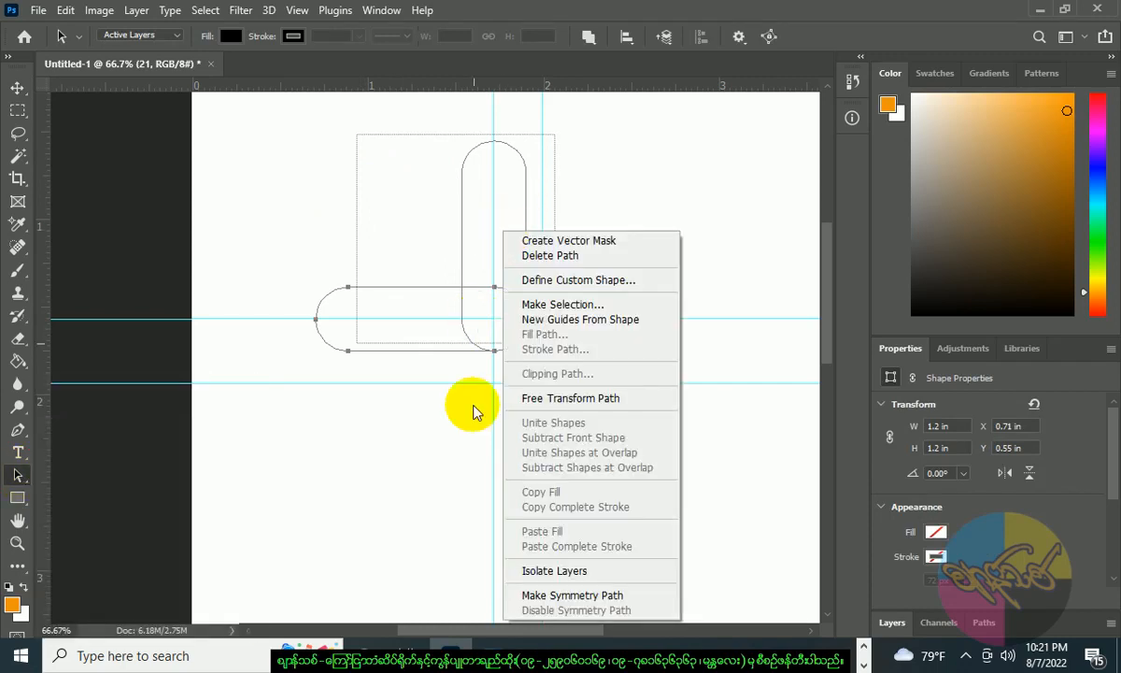
{"action": "left_click", "coordinate": [523, 305]}
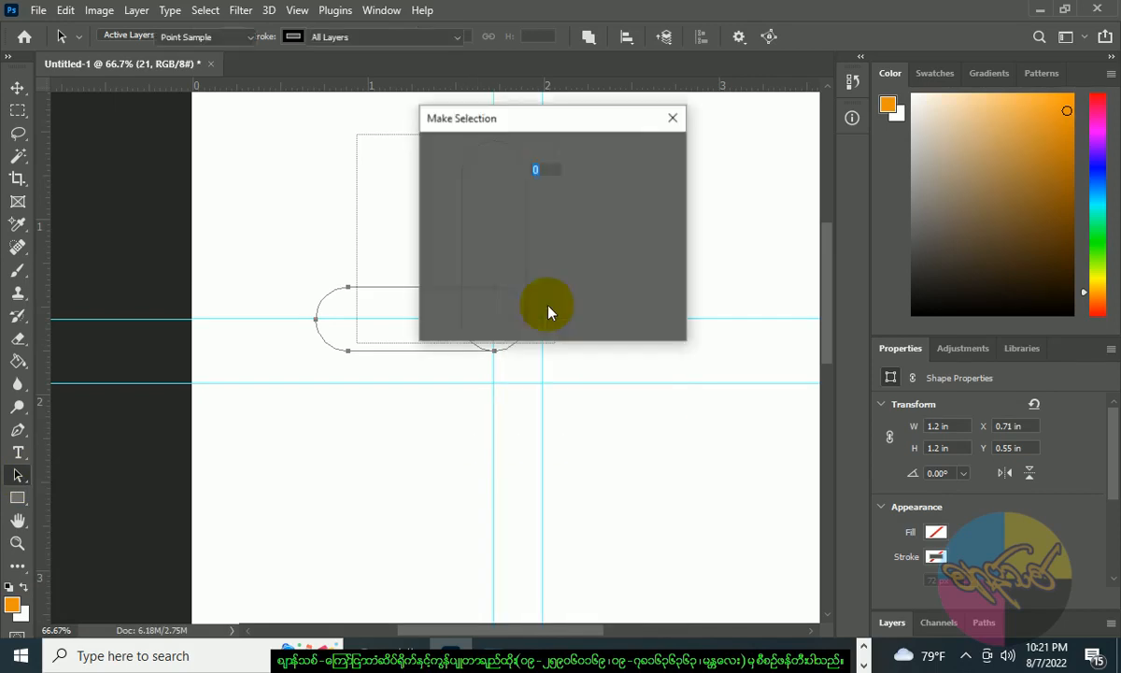
{"action": "left_click", "coordinate": [650, 161]}
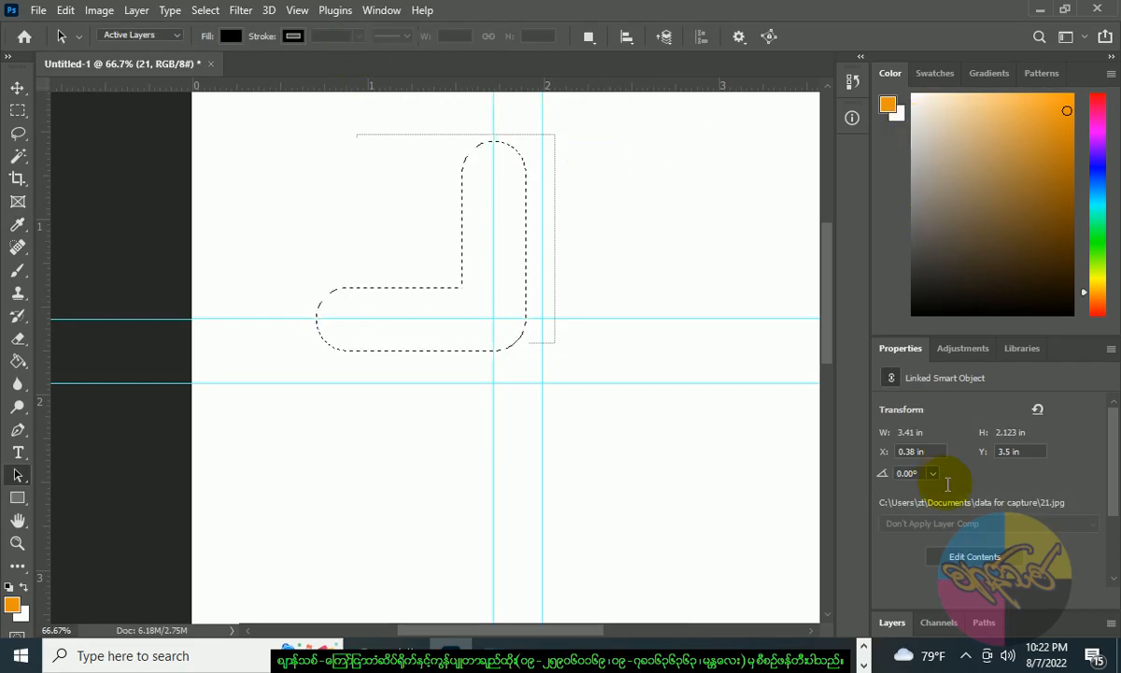
Add a new layer, fill the L-shaped selection with black on it and deselect.
{"action": "left_click_drag", "start_coordinate": [891, 620], "coordinate": [797, 268]}
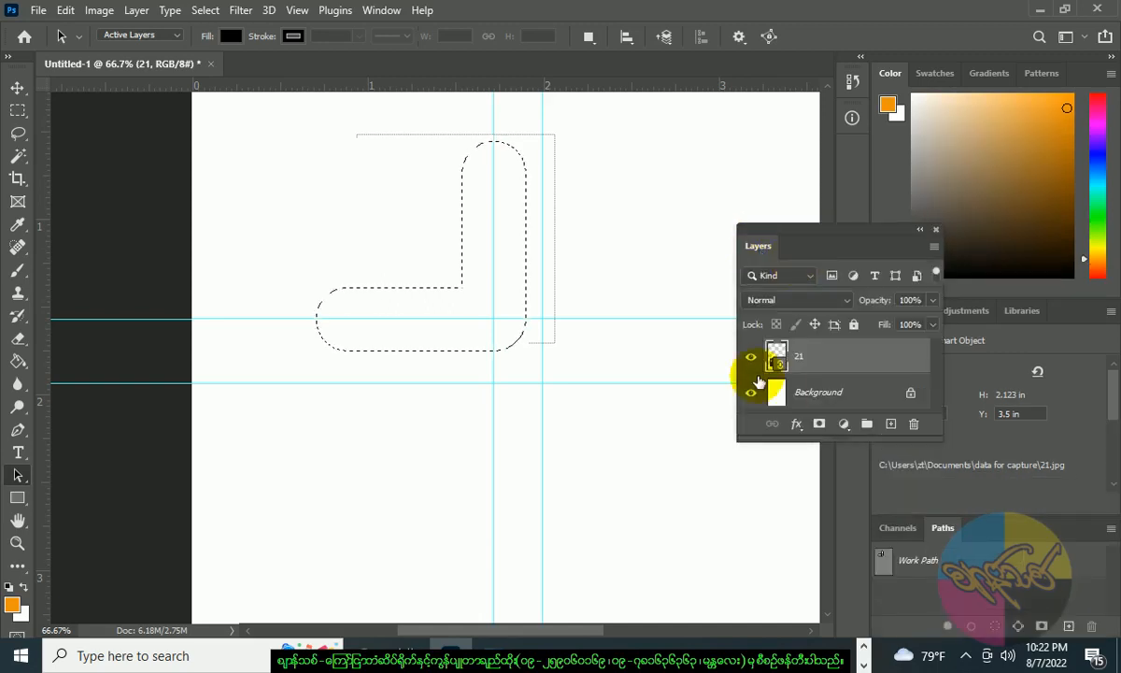
{"action": "left_click", "coordinate": [890, 426]}
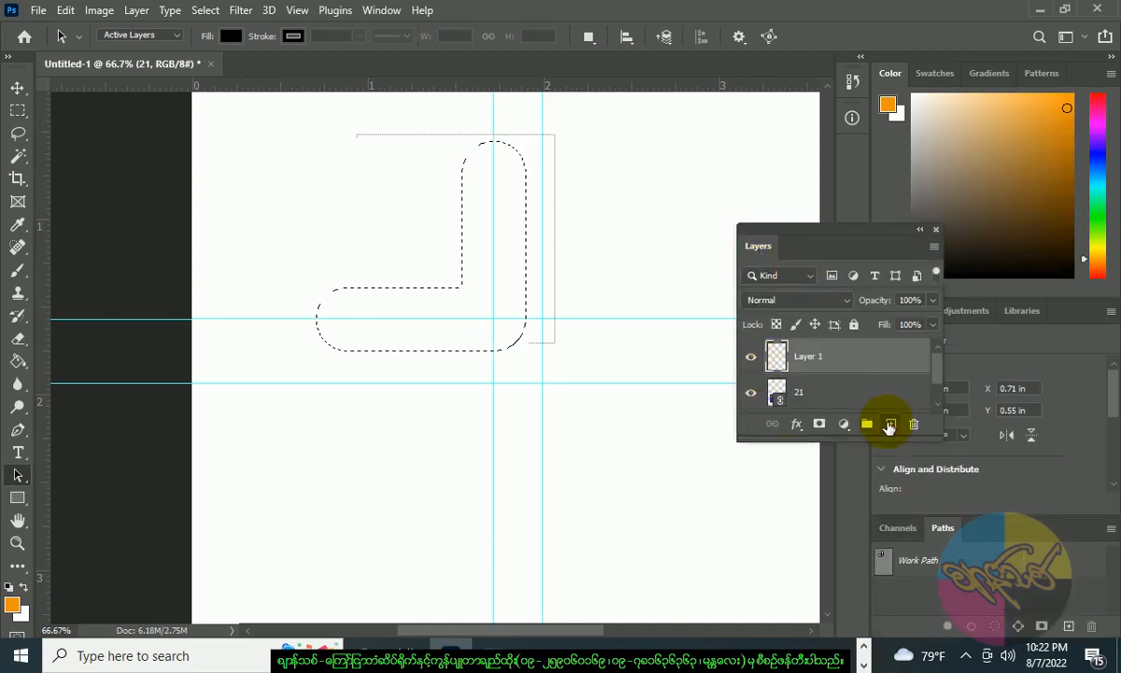
{"action": "left_click", "coordinate": [9, 587]}
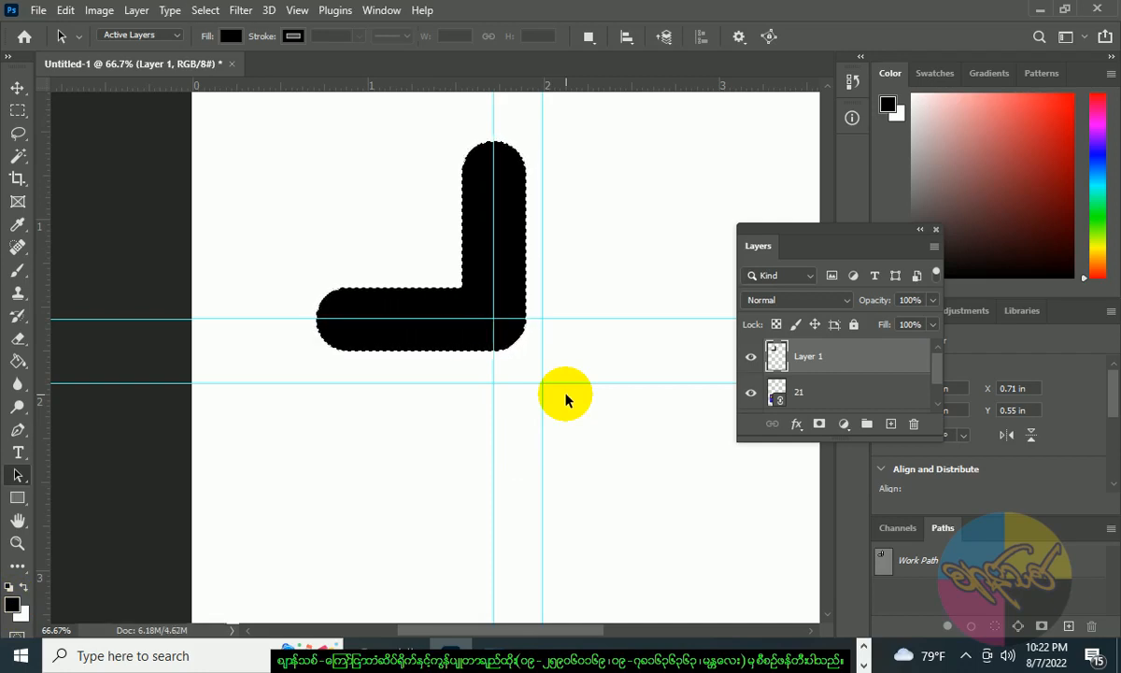
{"action": "key", "text": "ctrl"}
Remove the horizontal and vertical guides that cross at the black L shape's corner.
{"action": "left_click", "coordinate": [18, 88]}
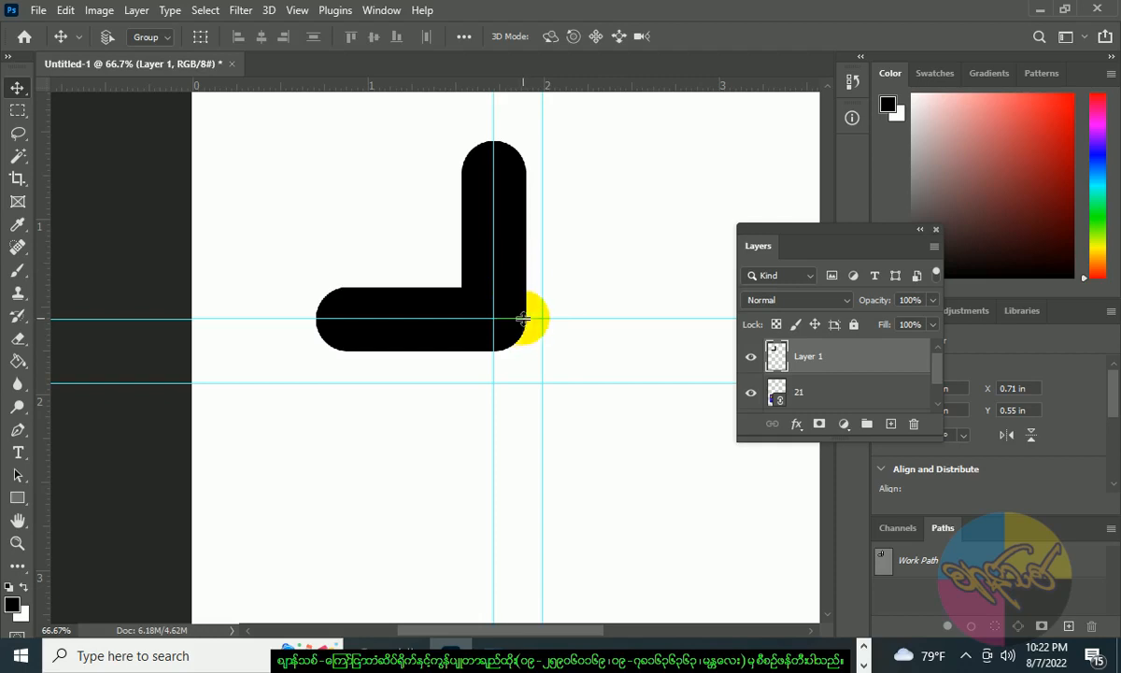
{"action": "left_click_drag", "start_coordinate": [509, 318], "coordinate": [505, 82]}
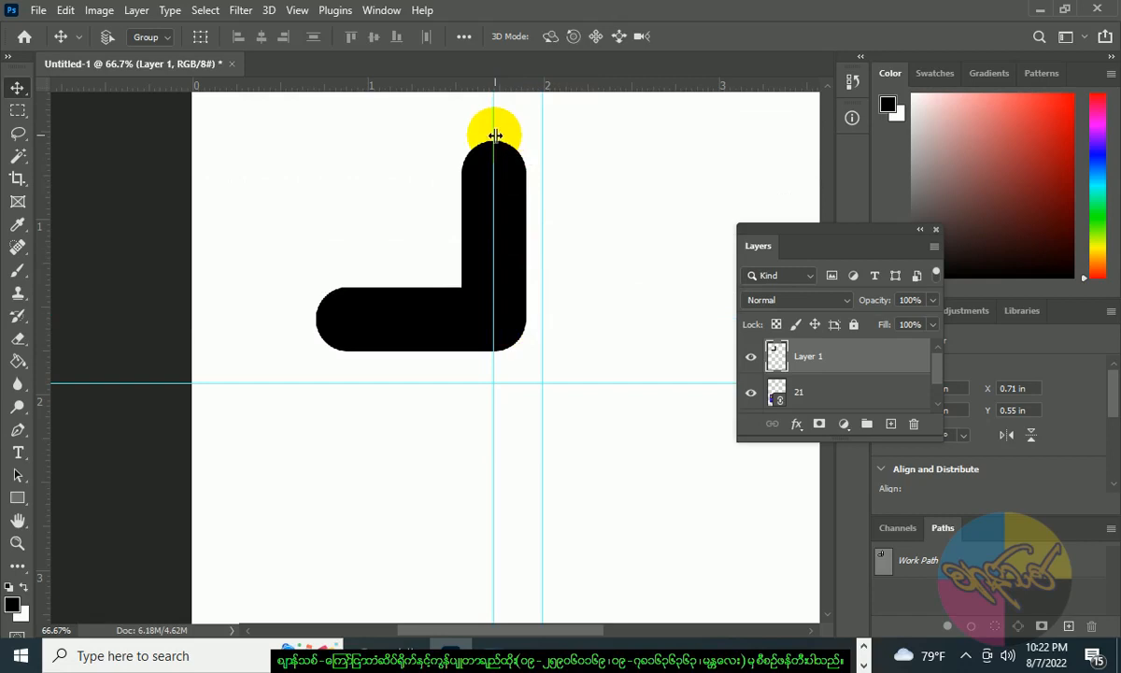
{"action": "right_click", "coordinate": [500, 136]}
{"action": "left_click", "coordinate": [496, 123]}
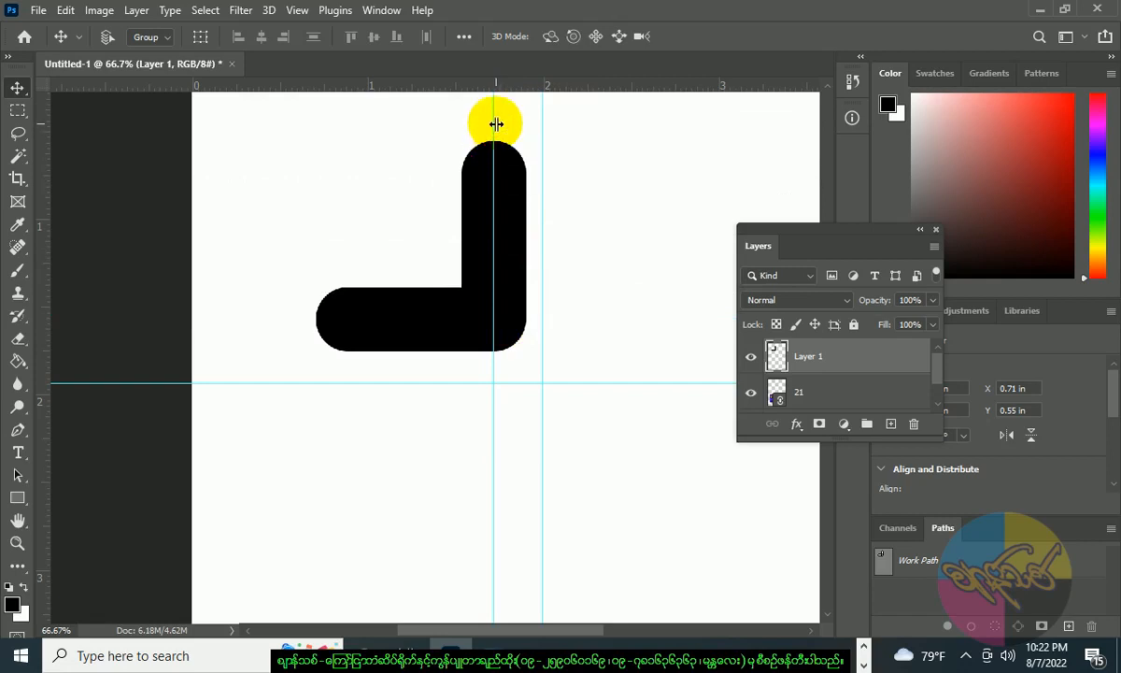
{"action": "left_click_drag", "start_coordinate": [493, 122], "coordinate": [42, 202]}
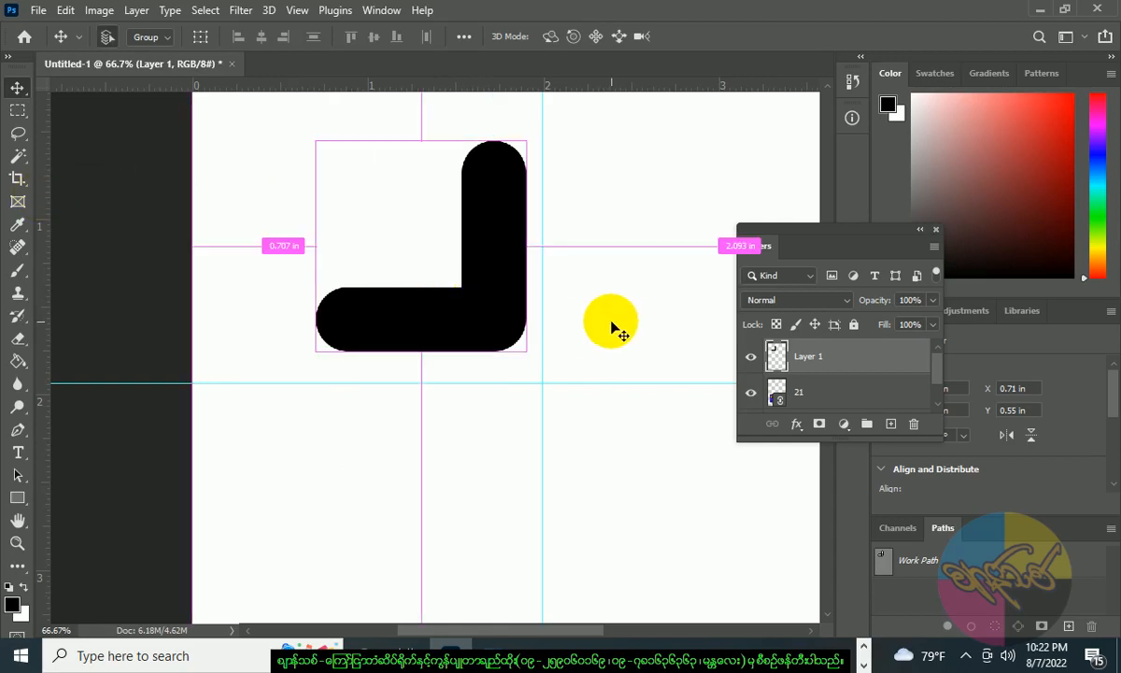
Rotate the black L shape 45° into a V, centre it on the remaining vertical guide and apply the transform.
{"action": "key", "text": "ctrl+t"}
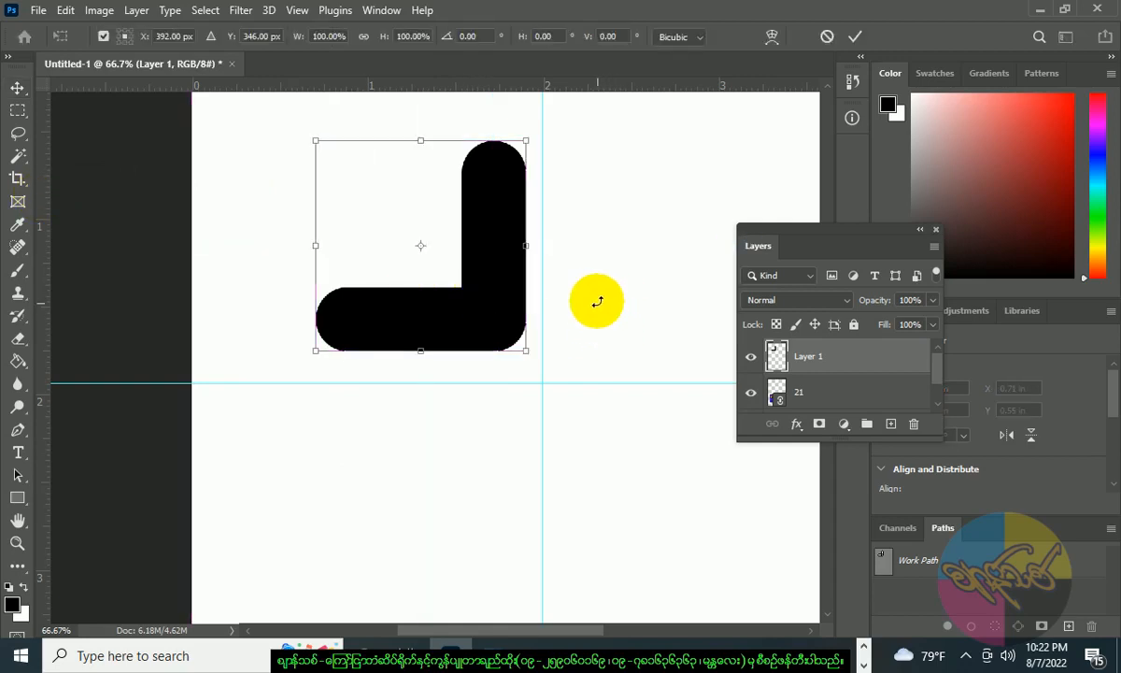
{"action": "left_click_drag", "start_coordinate": [591, 188], "coordinate": [604, 298]}
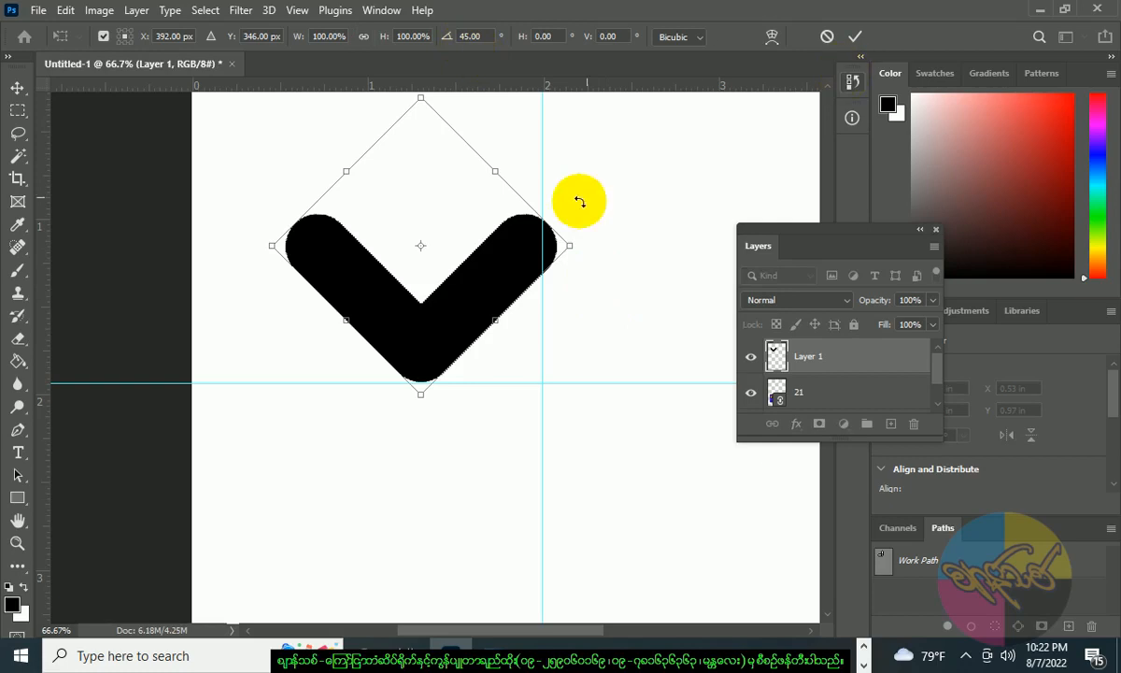
{"action": "left_click_drag", "start_coordinate": [501, 265], "coordinate": [599, 268]}
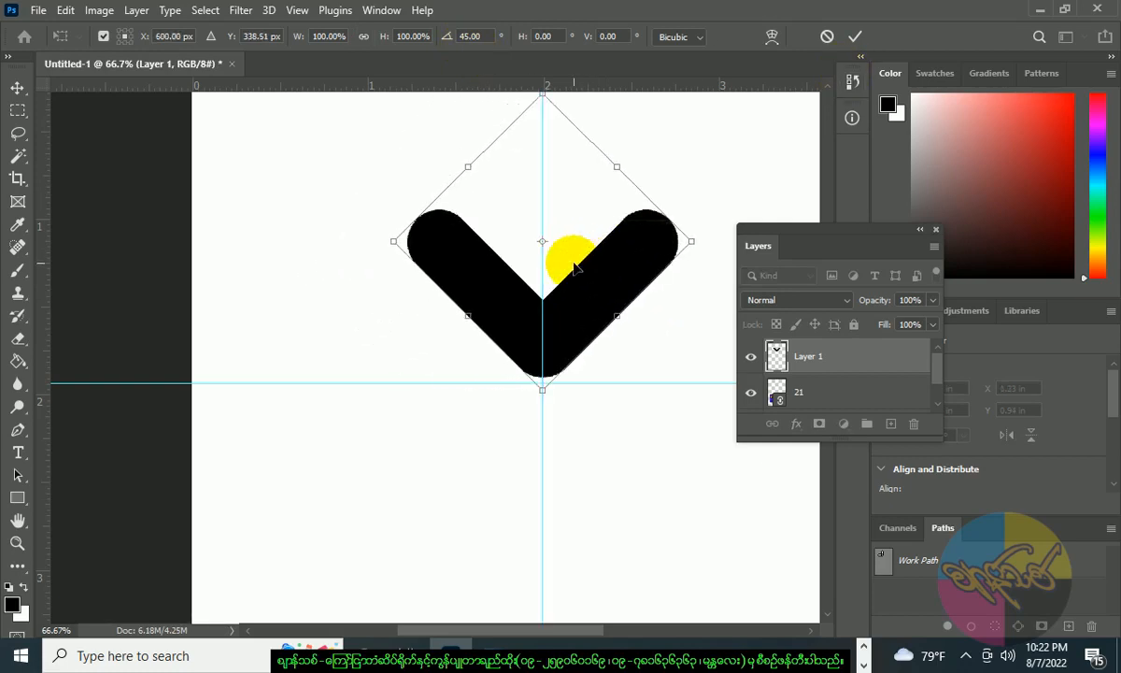
{"action": "left_click", "coordinate": [857, 37]}
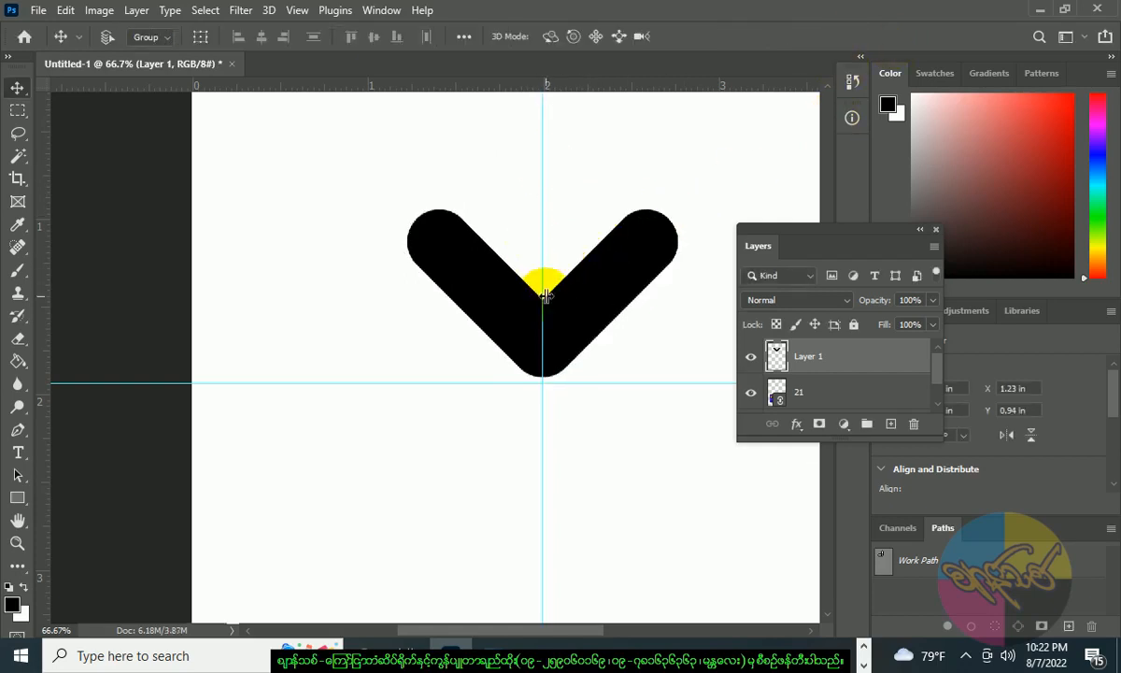
Draw a circular path about 0.7 in wide with the Ellipse tool above the V, between its arms.
{"action": "left_click", "coordinate": [17, 497]}
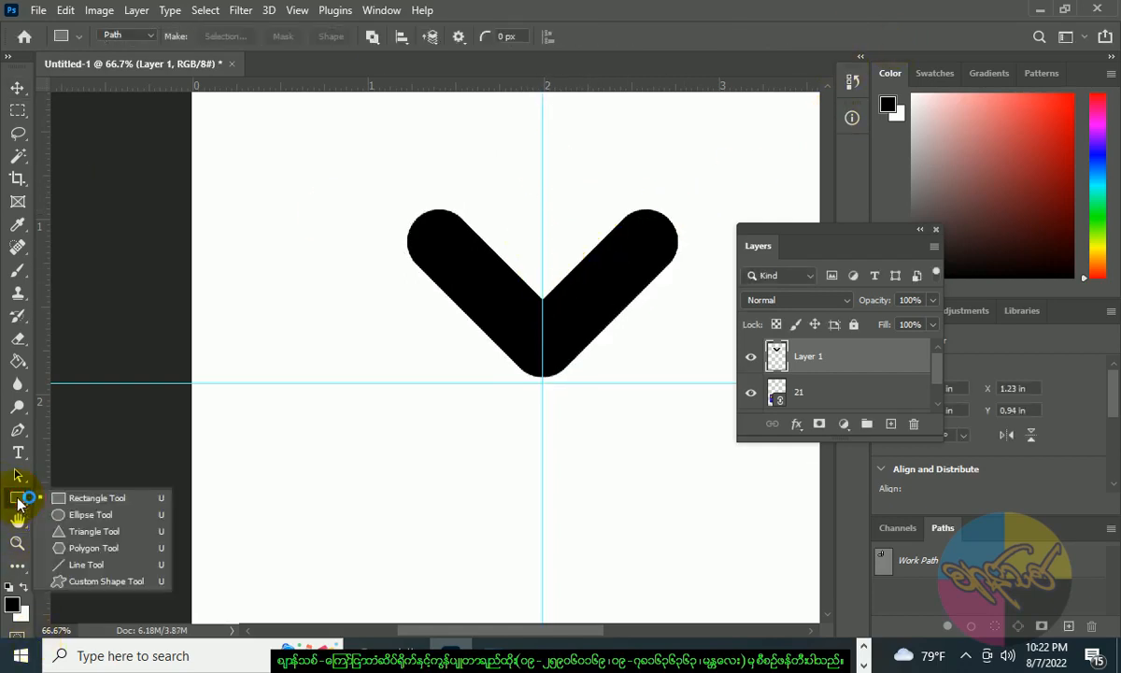
{"action": "left_click", "coordinate": [78, 520]}
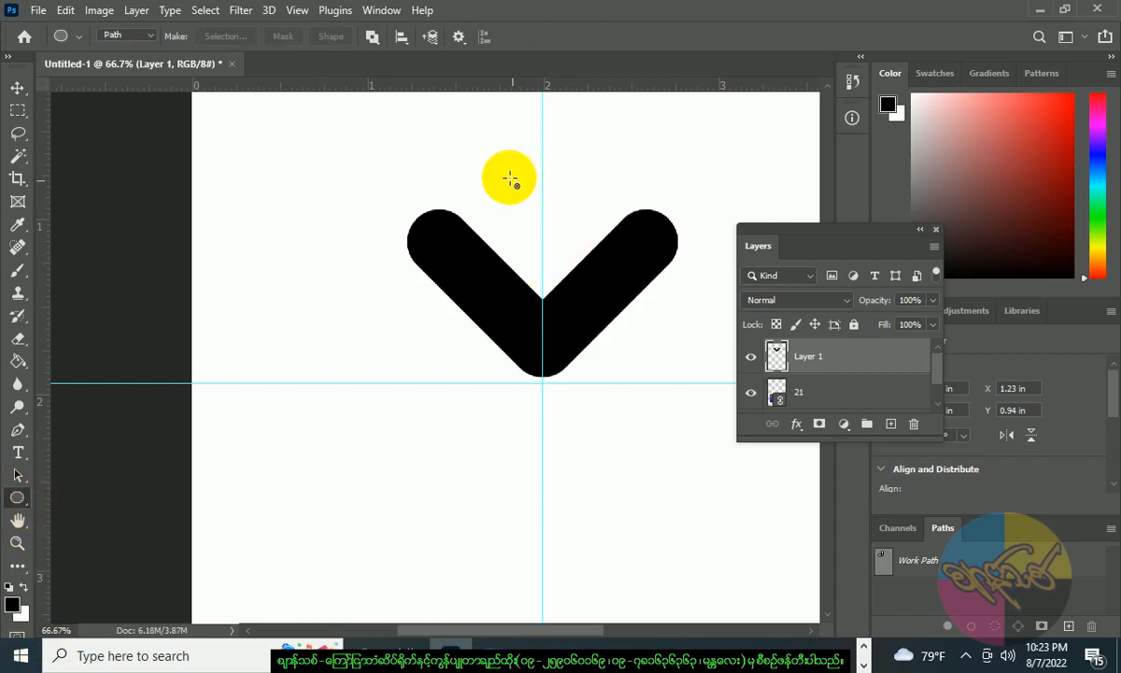
{"action": "left_click_drag", "start_coordinate": [489, 143], "coordinate": [604, 259]}
Free-transform the circle path, nudging it right to X 600 px so it centres on the vertical guide, and apply.
{"action": "key", "text": "ctrl+t"}
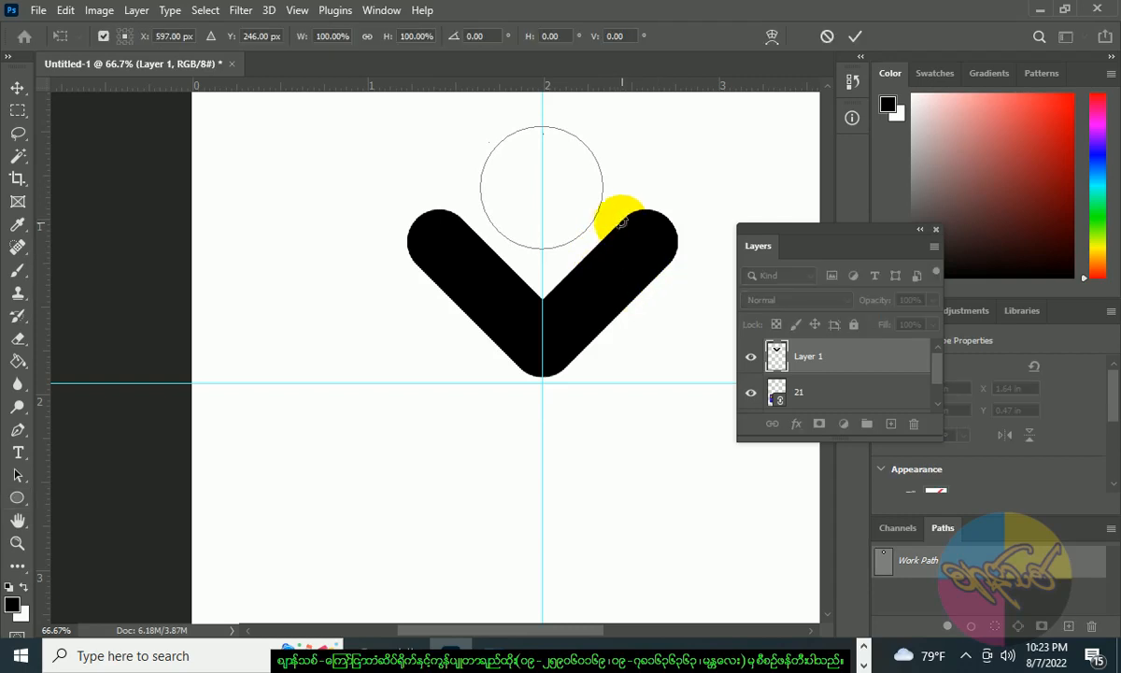
{"action": "key", "text": "ctrl+minus"}
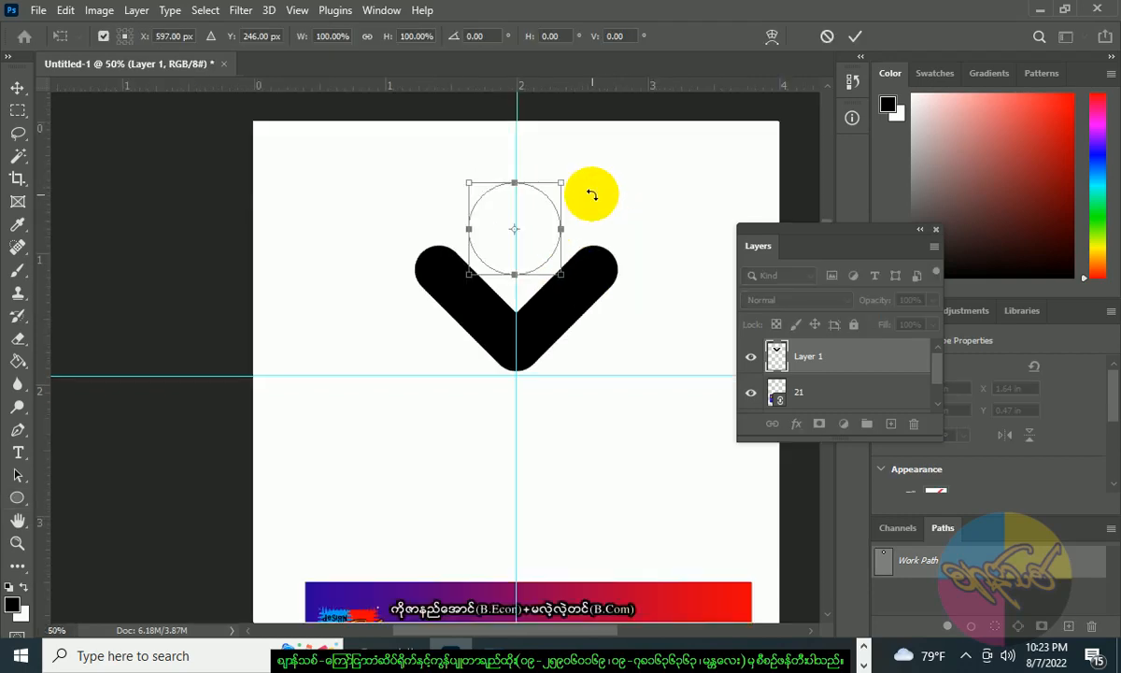
{"action": "key", "text": "ctrl+plus"}
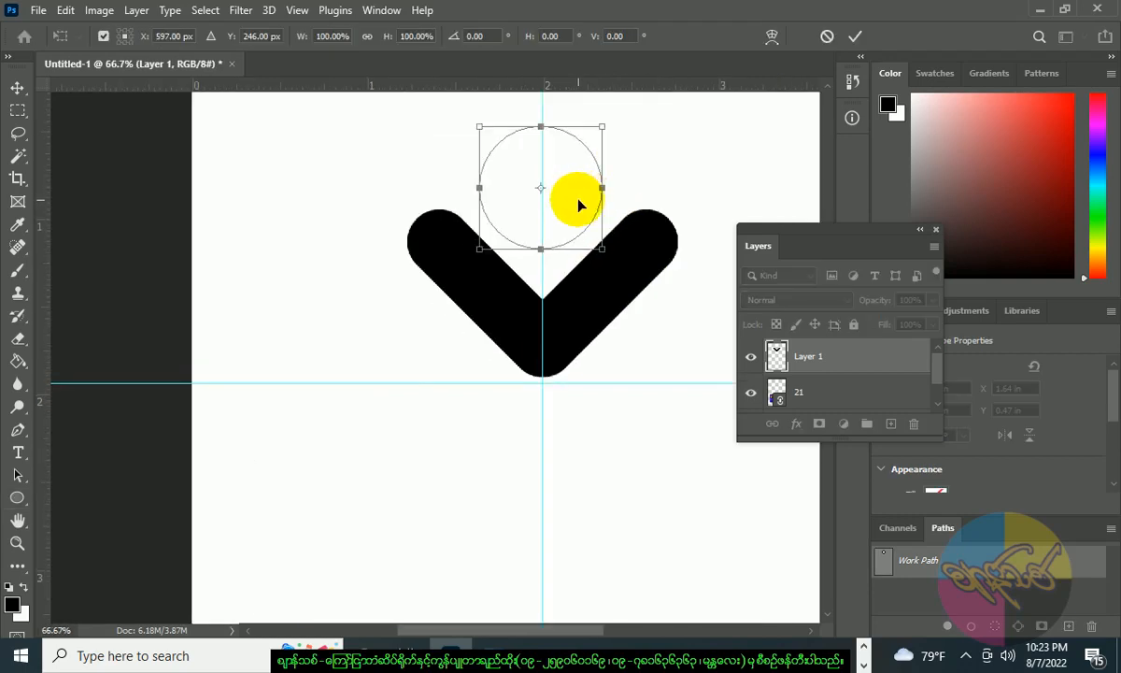
{"action": "key", "text": "Right"}
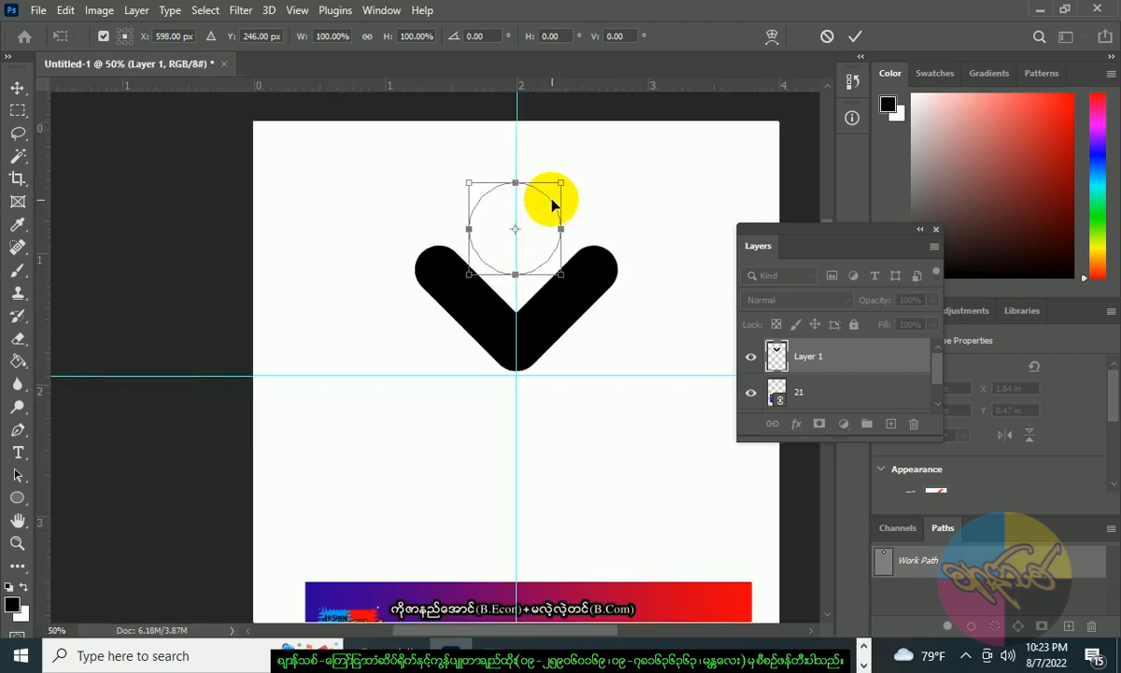
{"action": "key", "text": "ctrl+plus"}
{"action": "left_click_drag", "start_coordinate": [589, 194], "coordinate": [539, 338]}
{"action": "key", "text": "Right"}
{"action": "key", "text": "Right"}
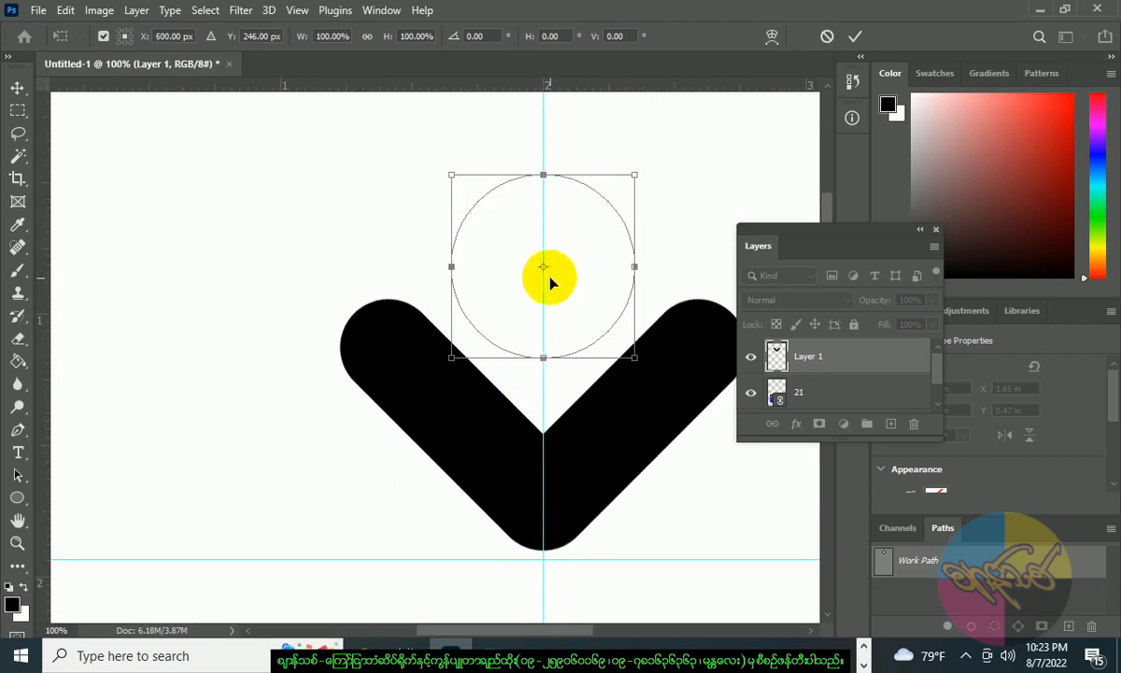
{"action": "left_click", "coordinate": [857, 39]}
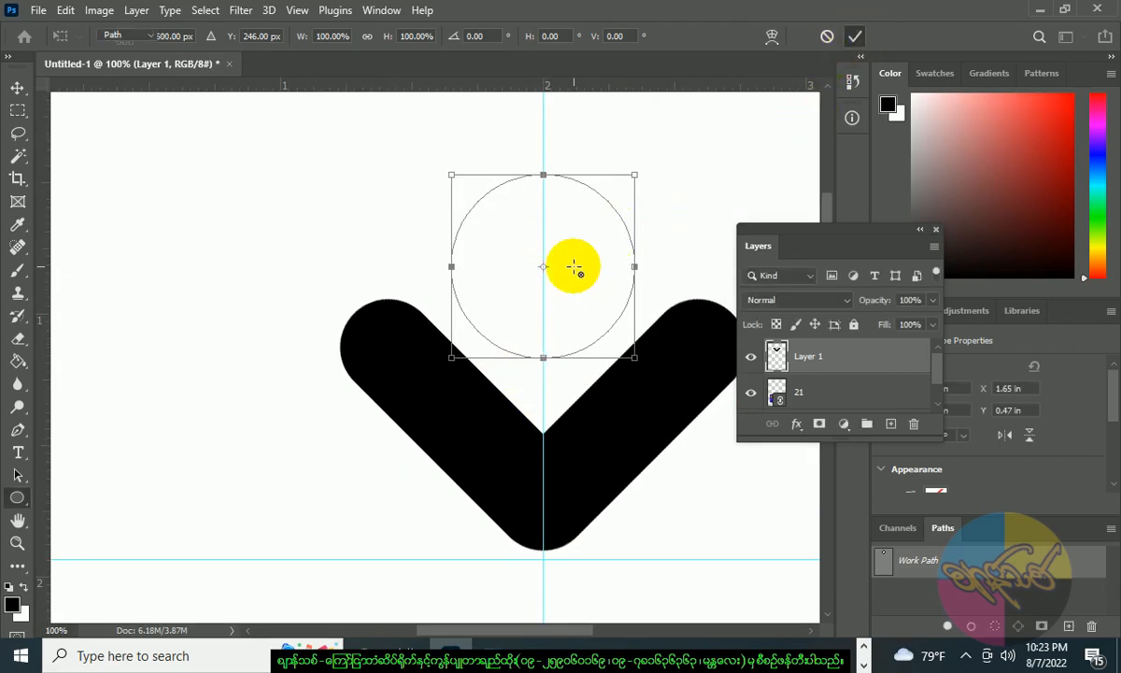
Convert the circle path into a new selection with 0 px feather, fill it with black and deselect.
{"action": "right_click", "coordinate": [592, 239]}
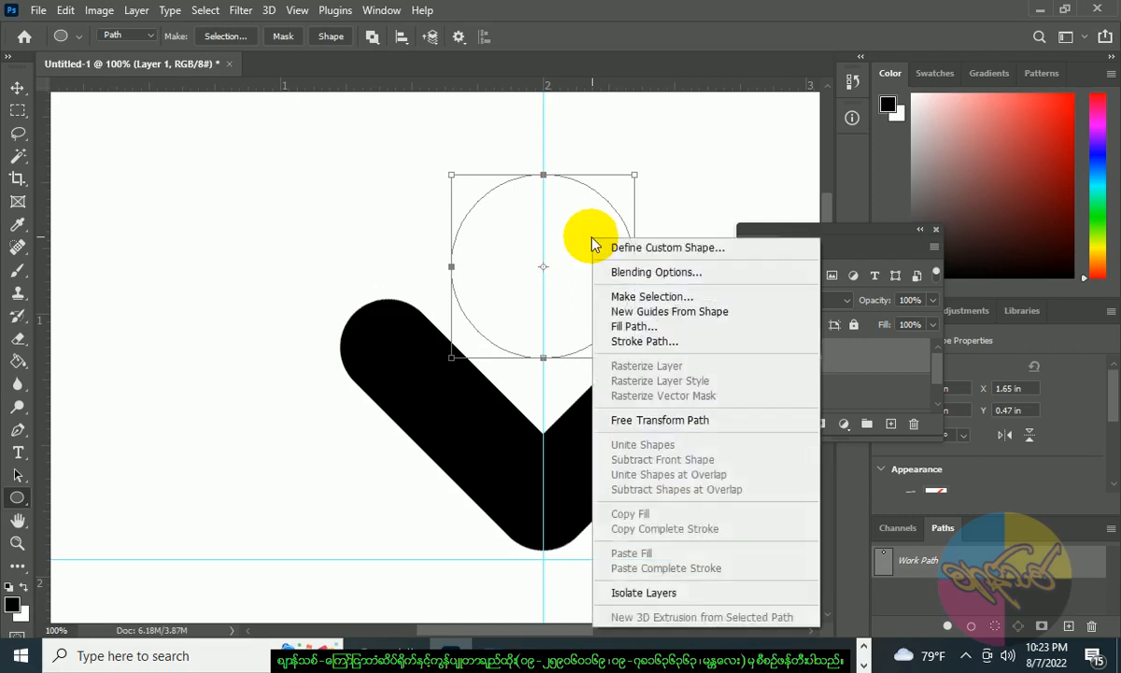
{"action": "left_click", "coordinate": [616, 297]}
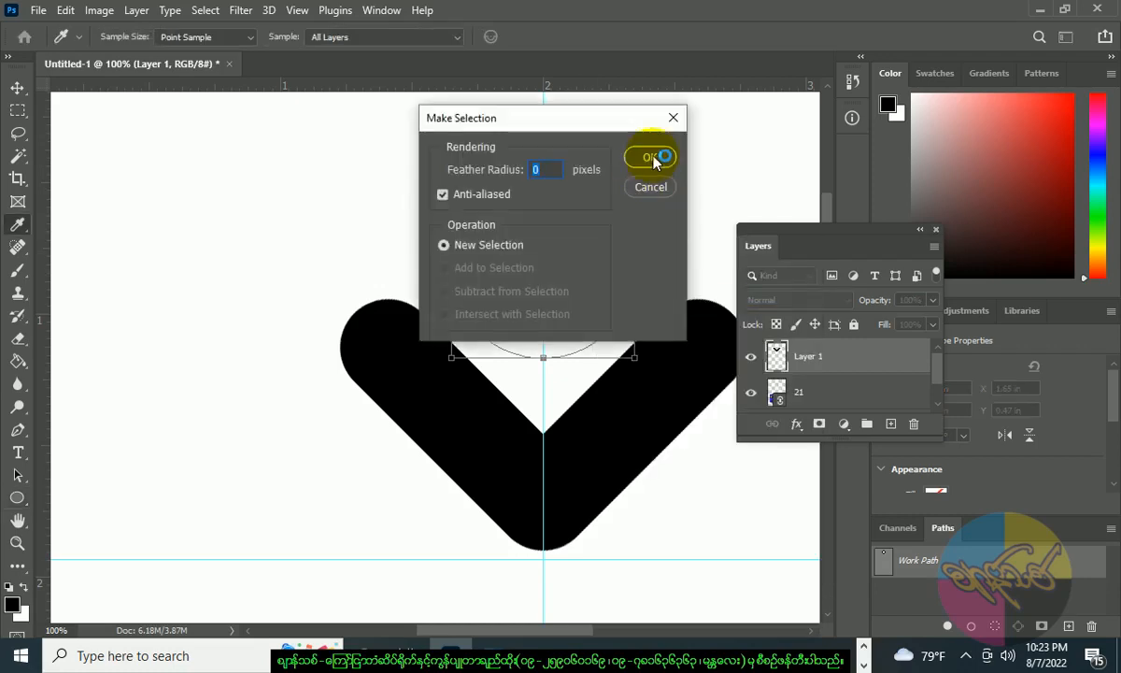
{"action": "left_click", "coordinate": [657, 155]}
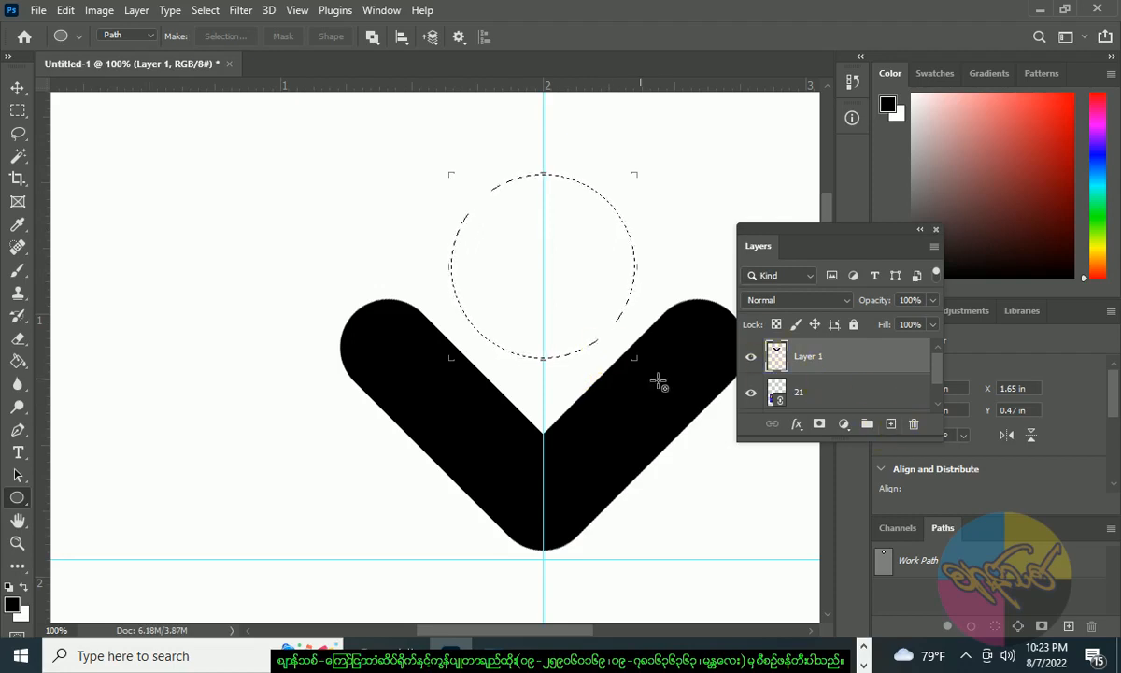
{"action": "key", "text": "alt+BackSpace"}
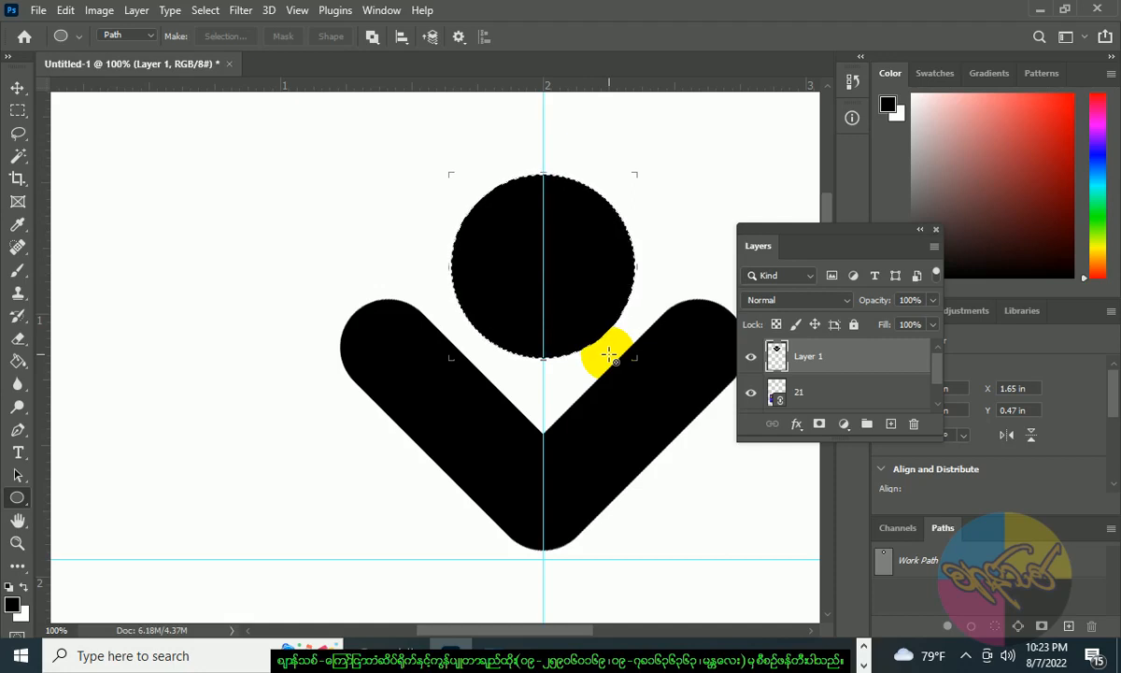
{"action": "key", "text": "ctrl+d"}
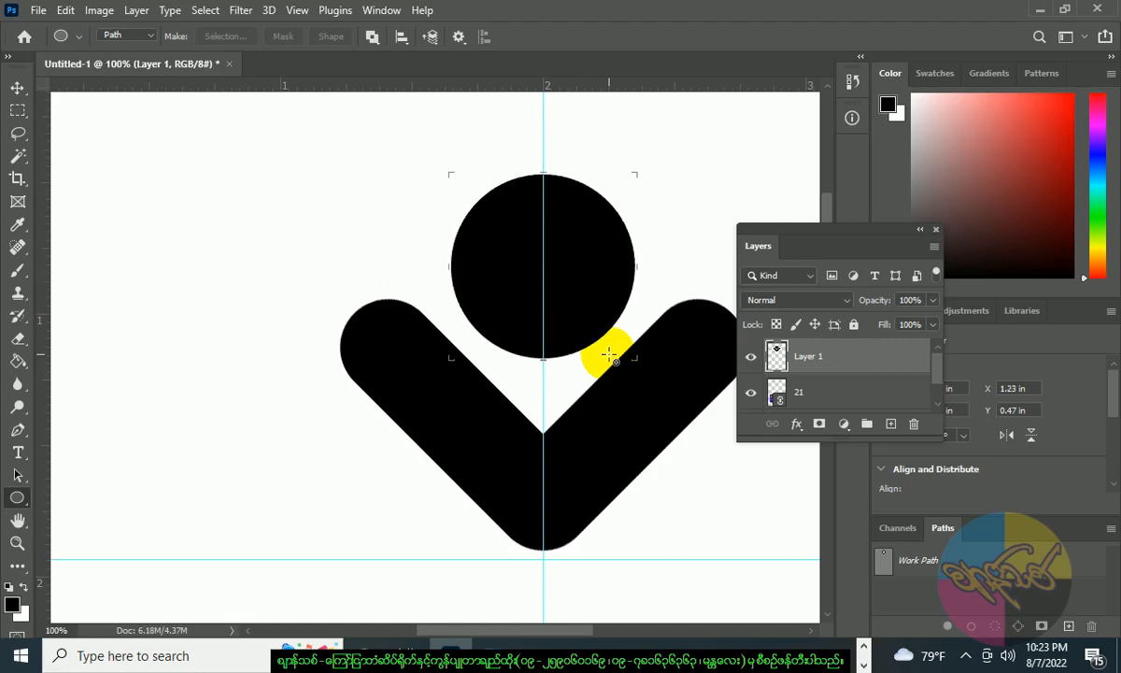
Rotate the circle-and-V shape -45°, move it into the upper-left quadrant of the guides and apply the transform.
{"action": "key", "text": "ctrl+minus"}
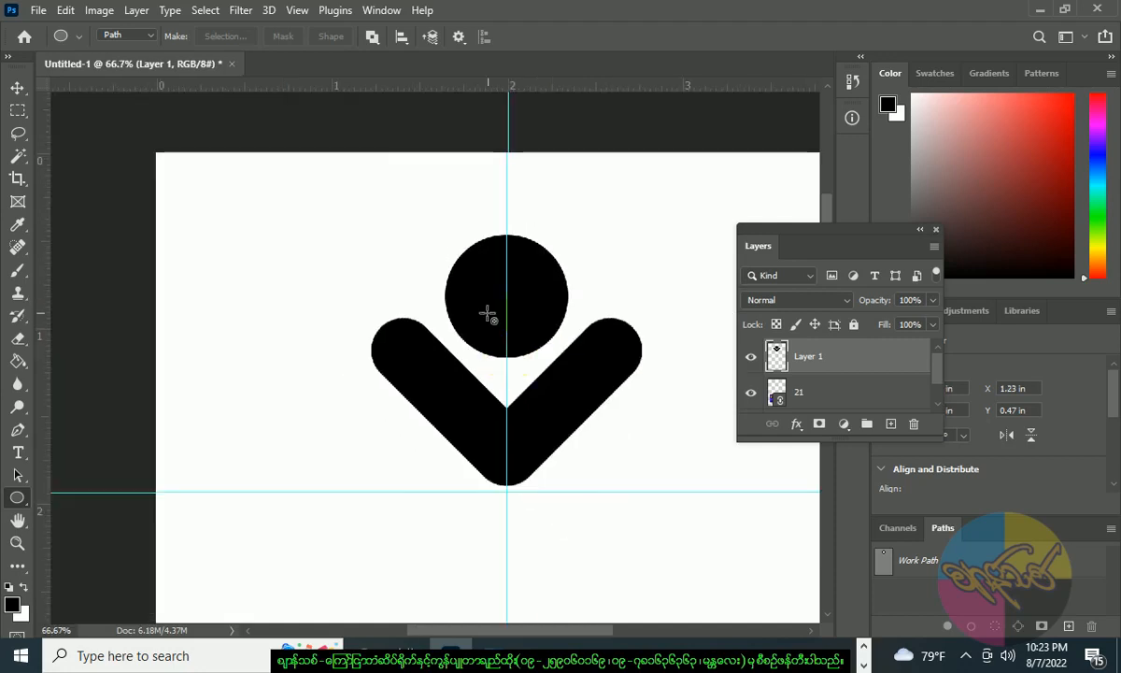
{"action": "left_click", "coordinate": [18, 87]}
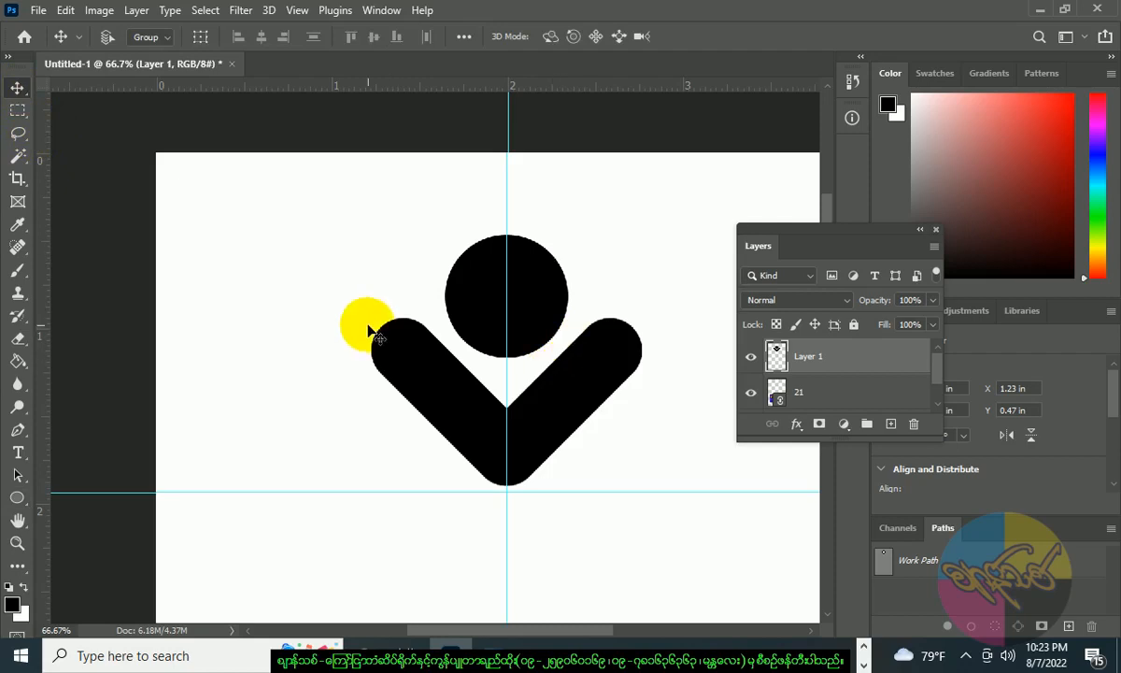
{"action": "key", "text": "ctrl+t"}
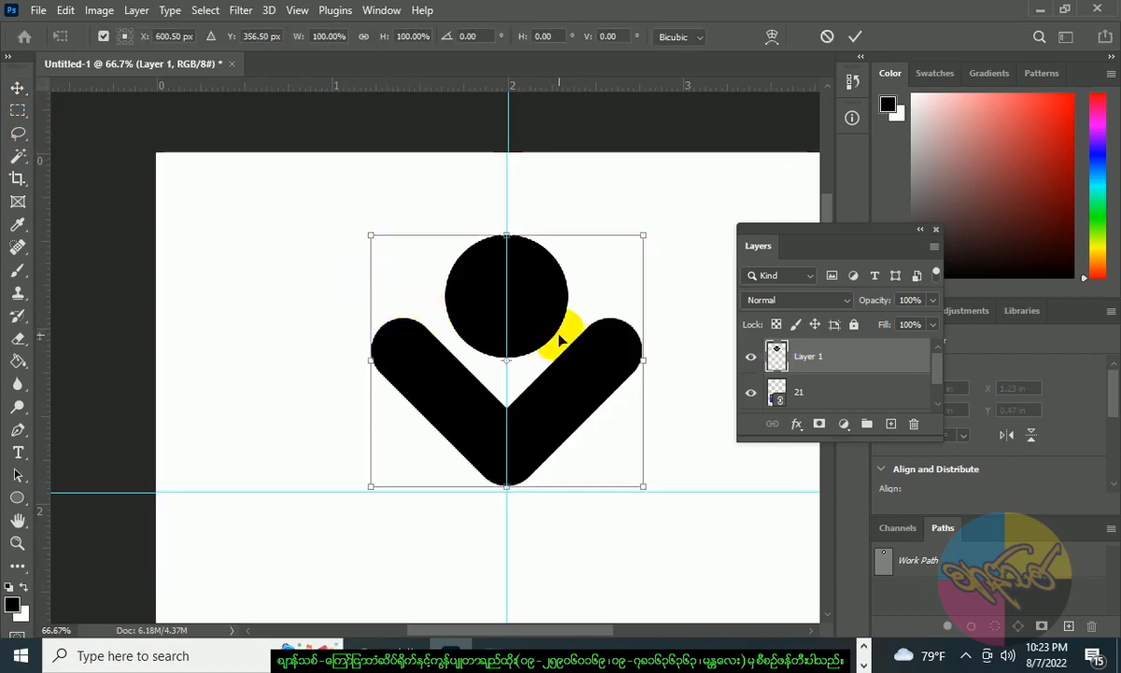
{"action": "left_click_drag", "start_coordinate": [656, 224], "coordinate": [523, 213]}
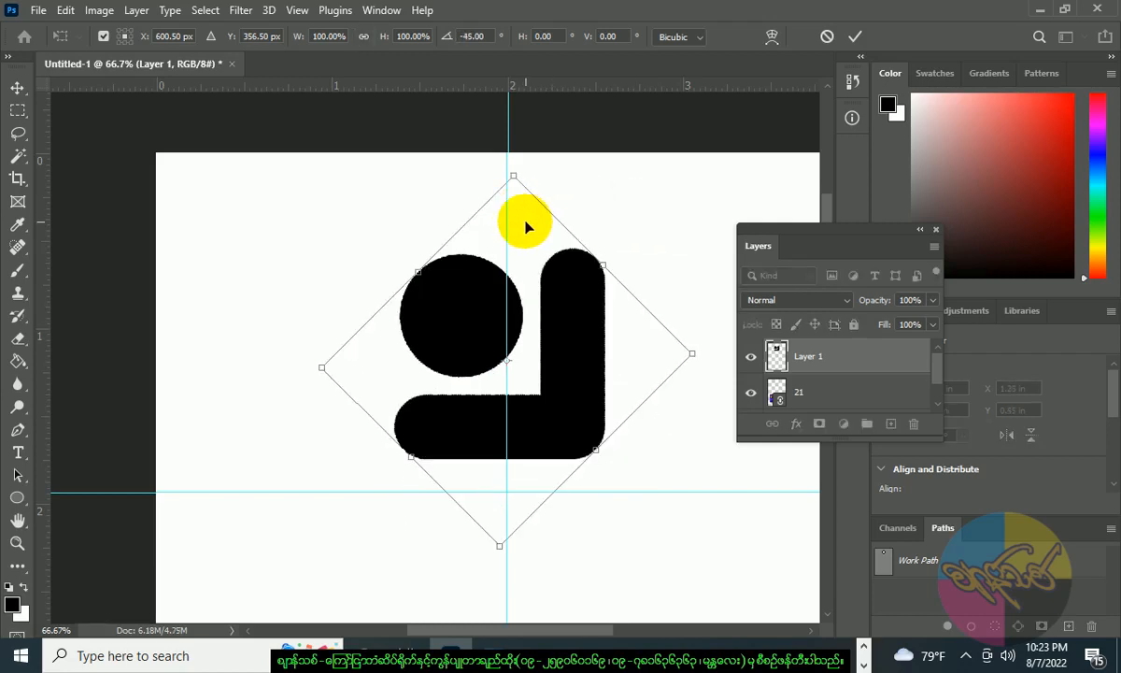
{"action": "left_click_drag", "start_coordinate": [559, 282], "coordinate": [476, 355]}
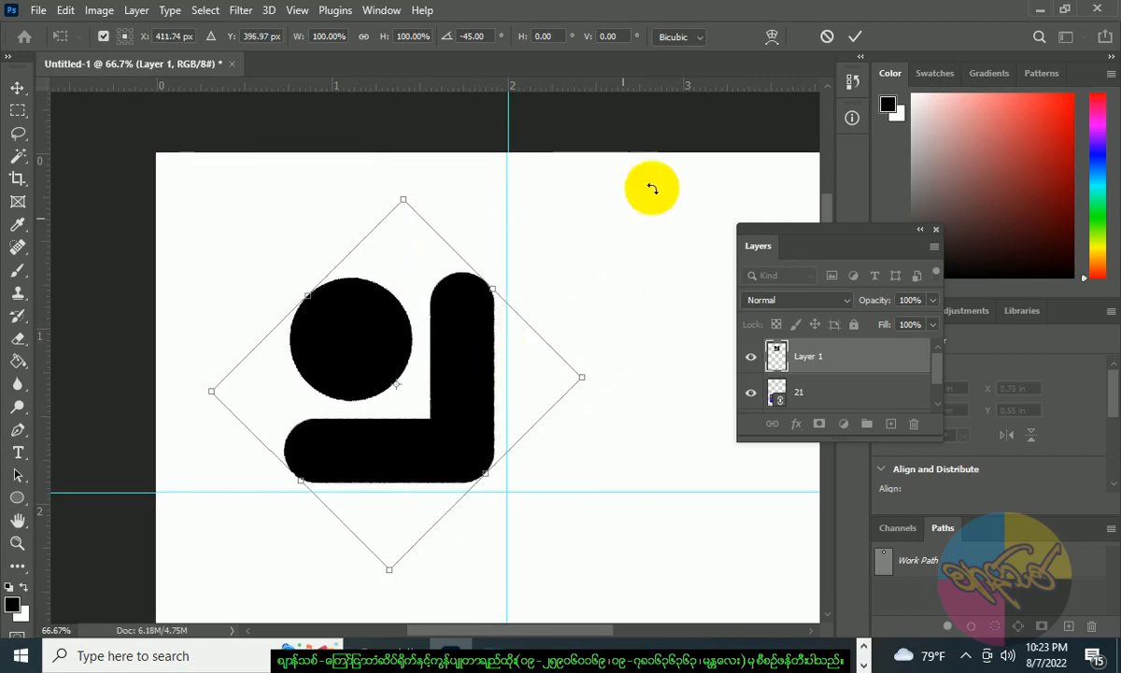
{"action": "left_click", "coordinate": [855, 36]}
Duplicate the shape and flip the copy horizontally about a pivot placed on the vertical guide, applying the transform.
{"action": "left_click_drag", "start_coordinate": [601, 325], "coordinate": [601, 220]}
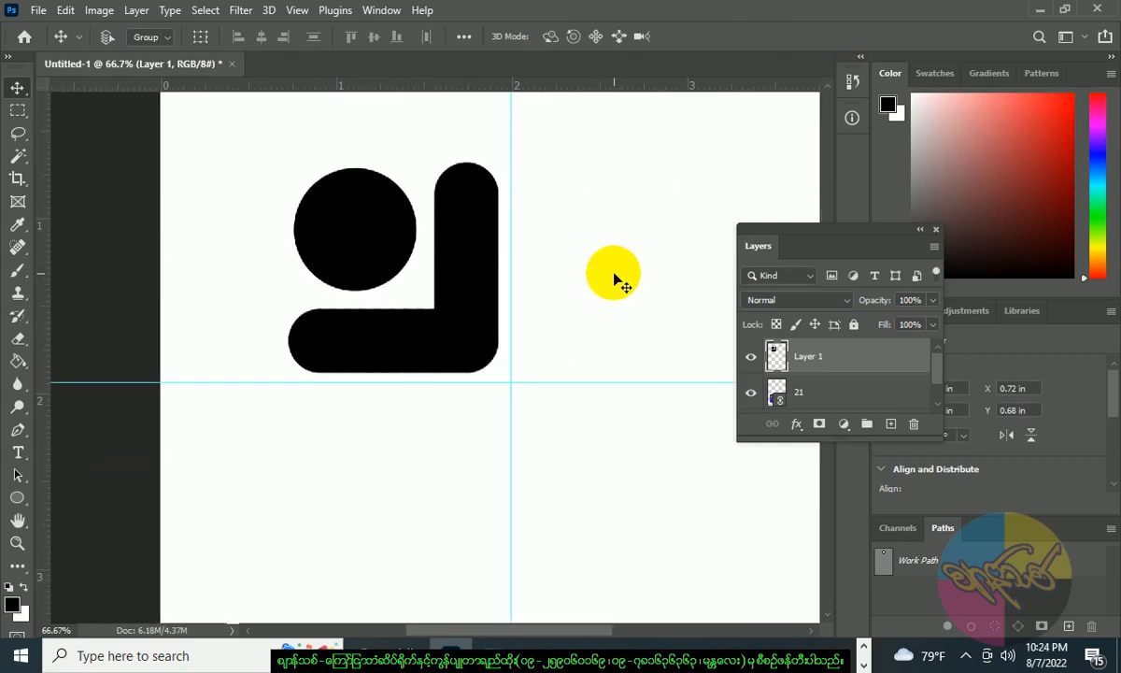
{"action": "key", "text": "ctrl+t"}
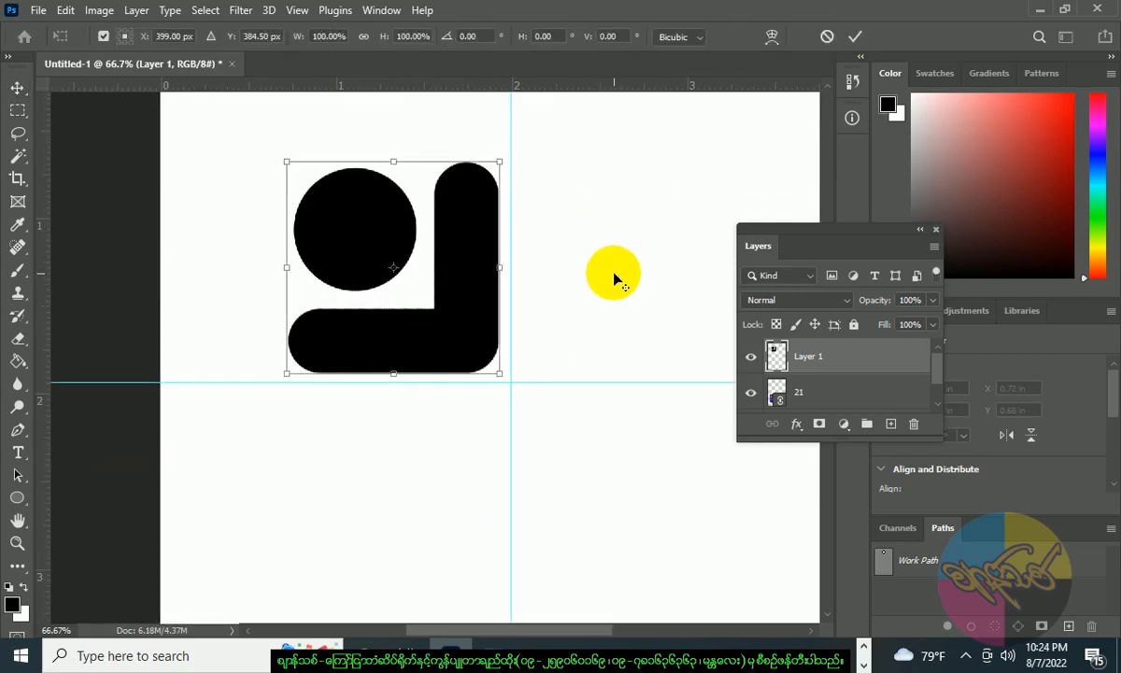
{"action": "left_click_drag", "start_coordinate": [394, 268], "coordinate": [511, 249]}
{"action": "key", "text": "ctrl+alt+t"}
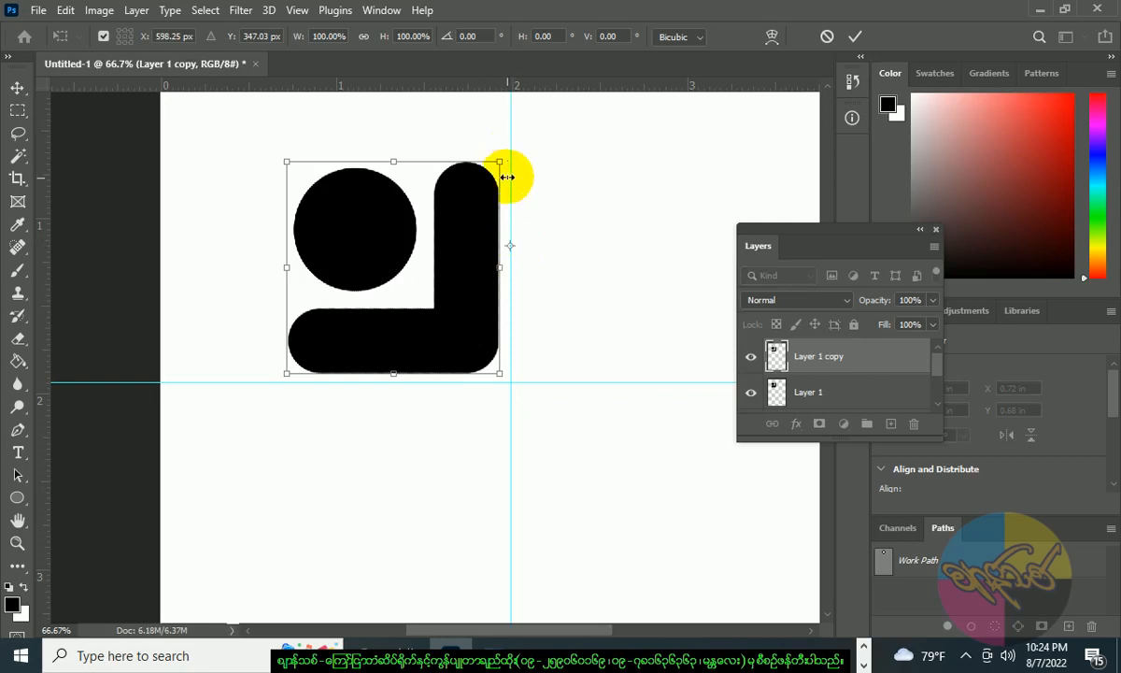
{"action": "right_click", "coordinate": [486, 271]}
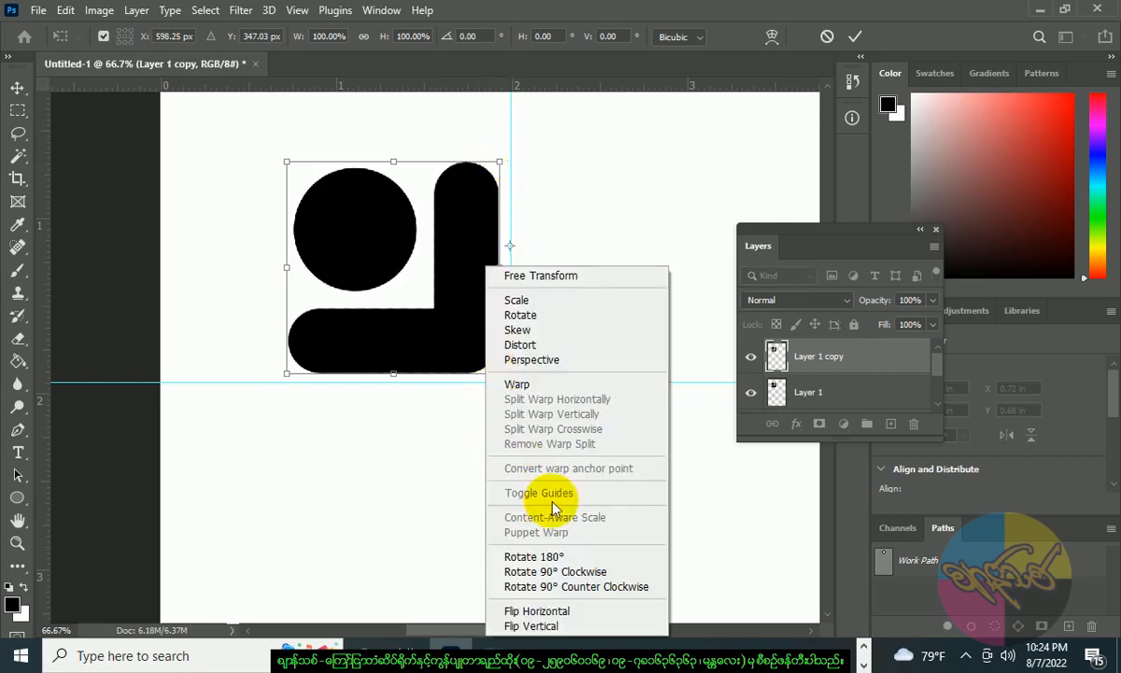
{"action": "left_click", "coordinate": [562, 612]}
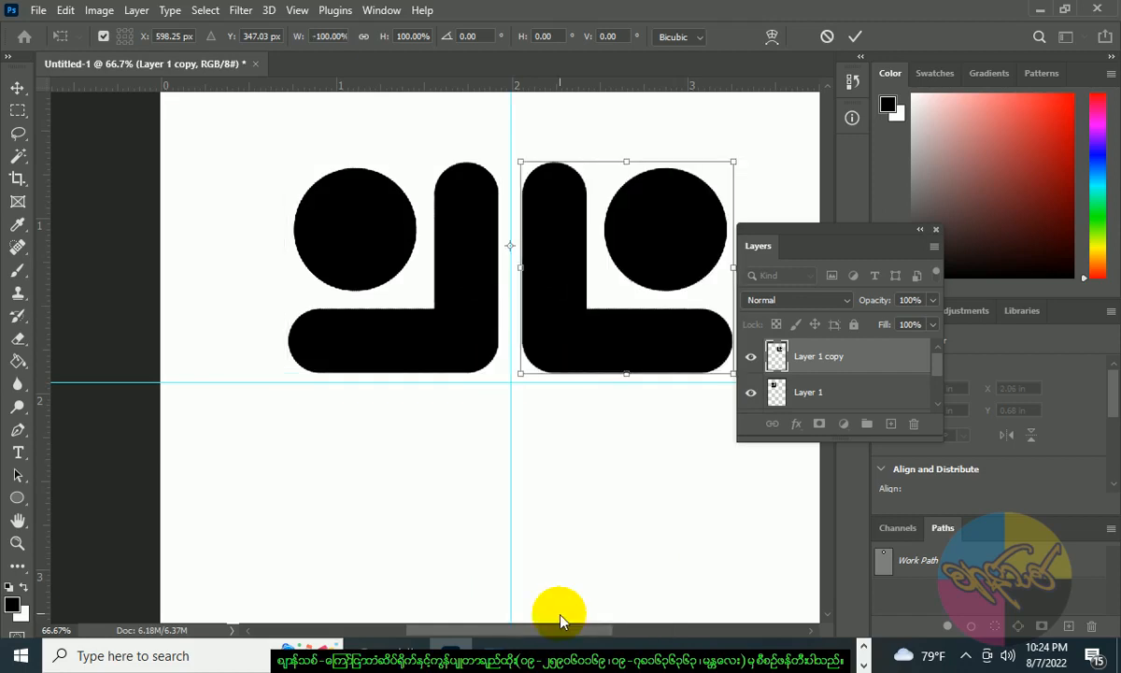
{"action": "left_click", "coordinate": [856, 37]}
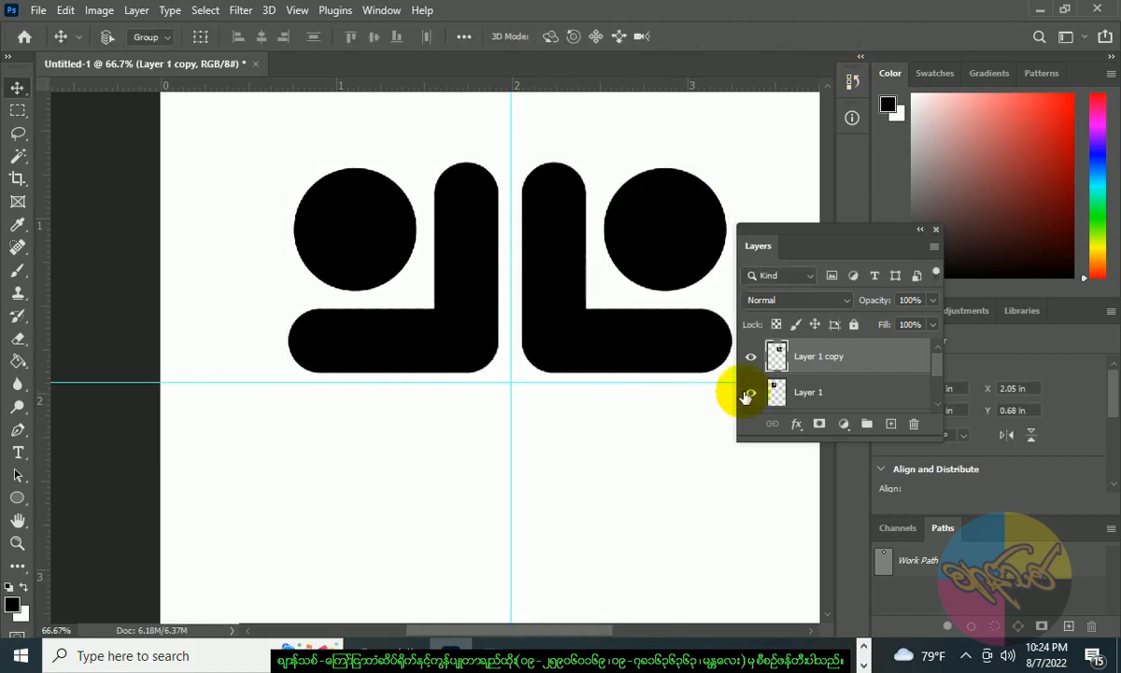
Merge Layer 1 and Layer 1 copy into a single layer.
{"action": "left_click", "coordinate": [848, 391], "text": "ctrl"}
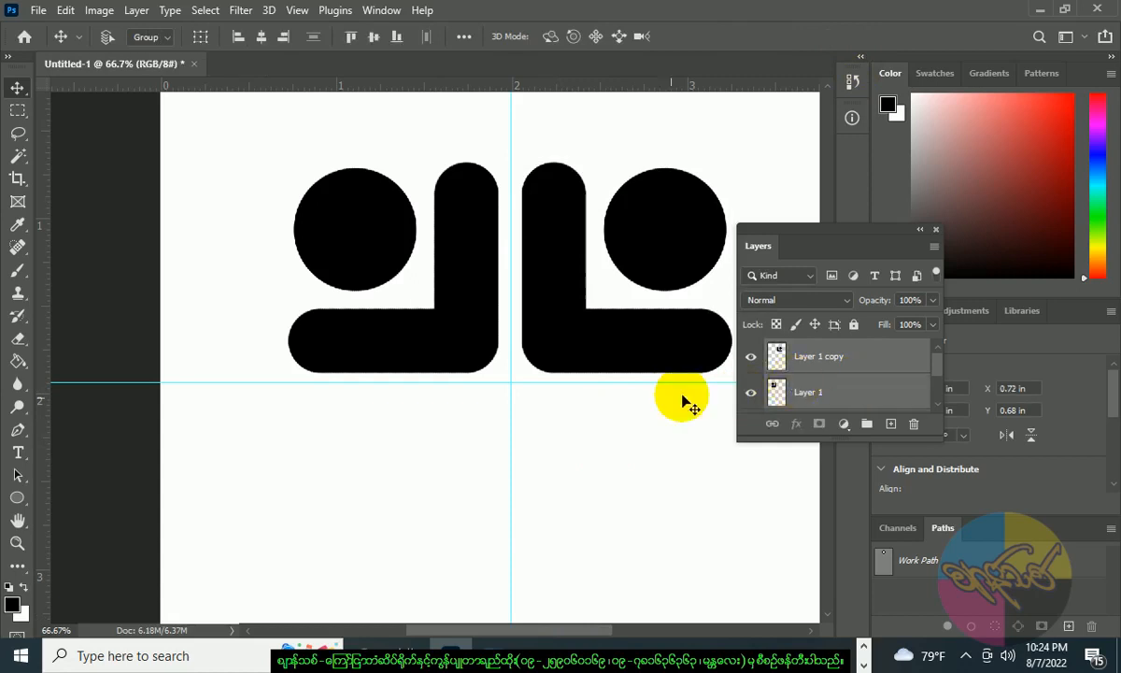
{"action": "key", "text": "ctrl+e"}
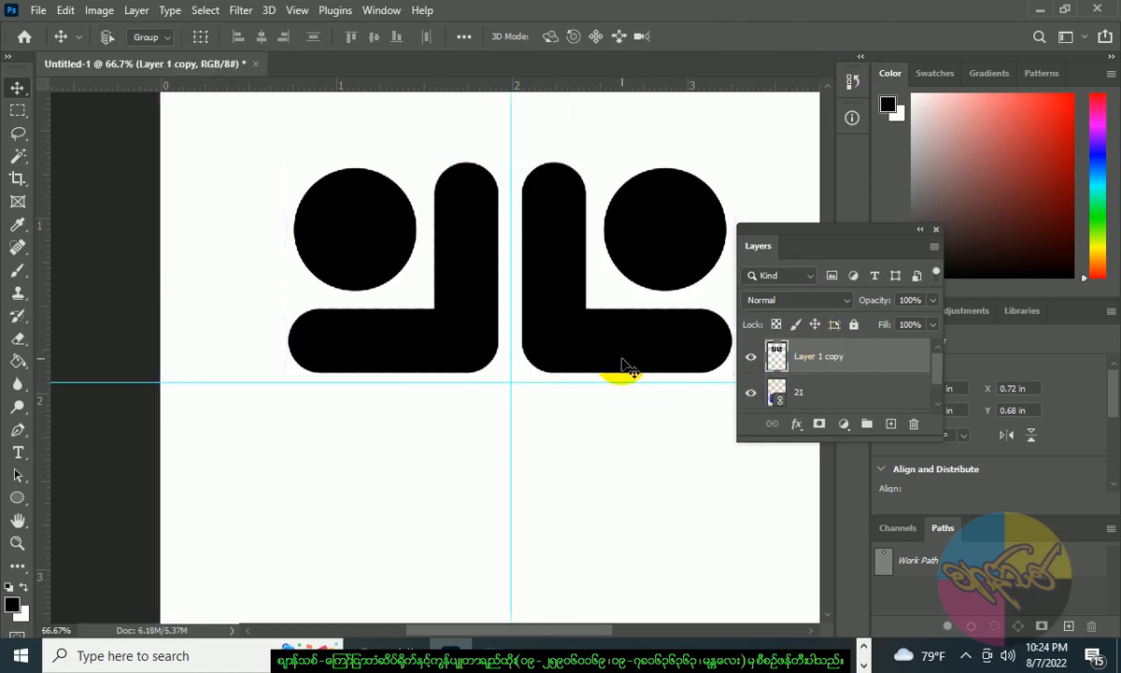
{"action": "left_click", "coordinate": [629, 451]}
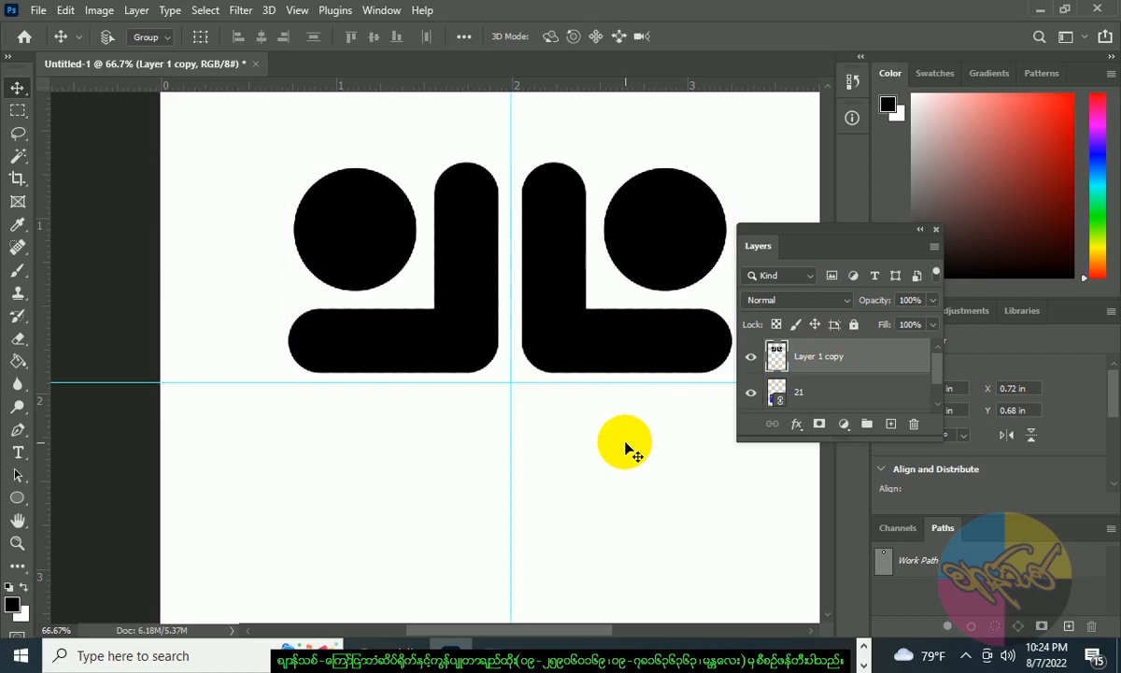
Free-transform a duplicate of the merged upper shapes, placing its pivot on the intersection of the guides at X 600 px.
{"action": "key", "text": "ctrl+t"}
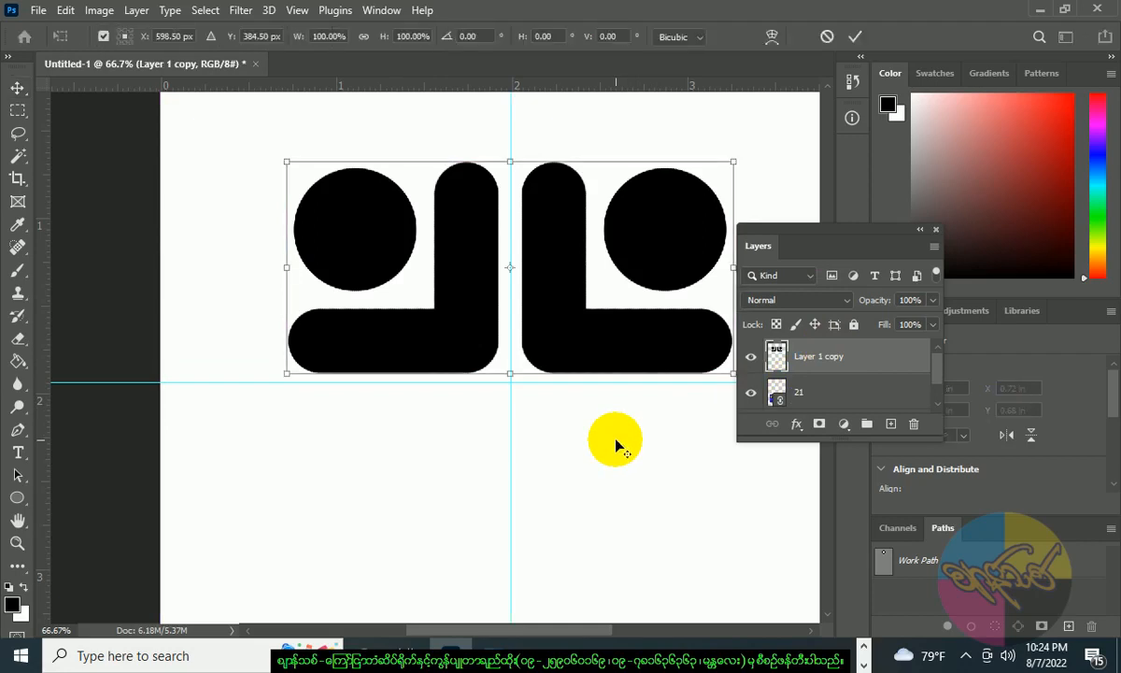
{"action": "left_click_drag", "start_coordinate": [768, 230], "coordinate": [856, 227]}
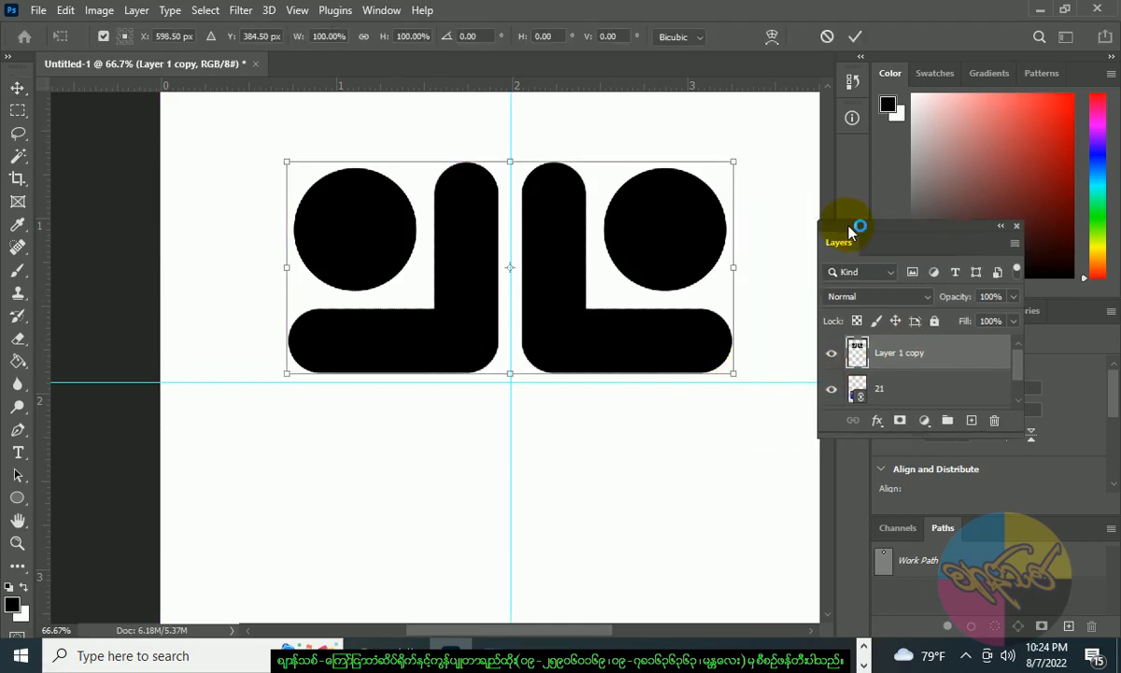
{"action": "left_click", "coordinate": [509, 271]}
{"action": "left_click_drag", "start_coordinate": [509, 271], "coordinate": [511, 391]}
{"action": "key", "text": "ctrl+alt+t"}
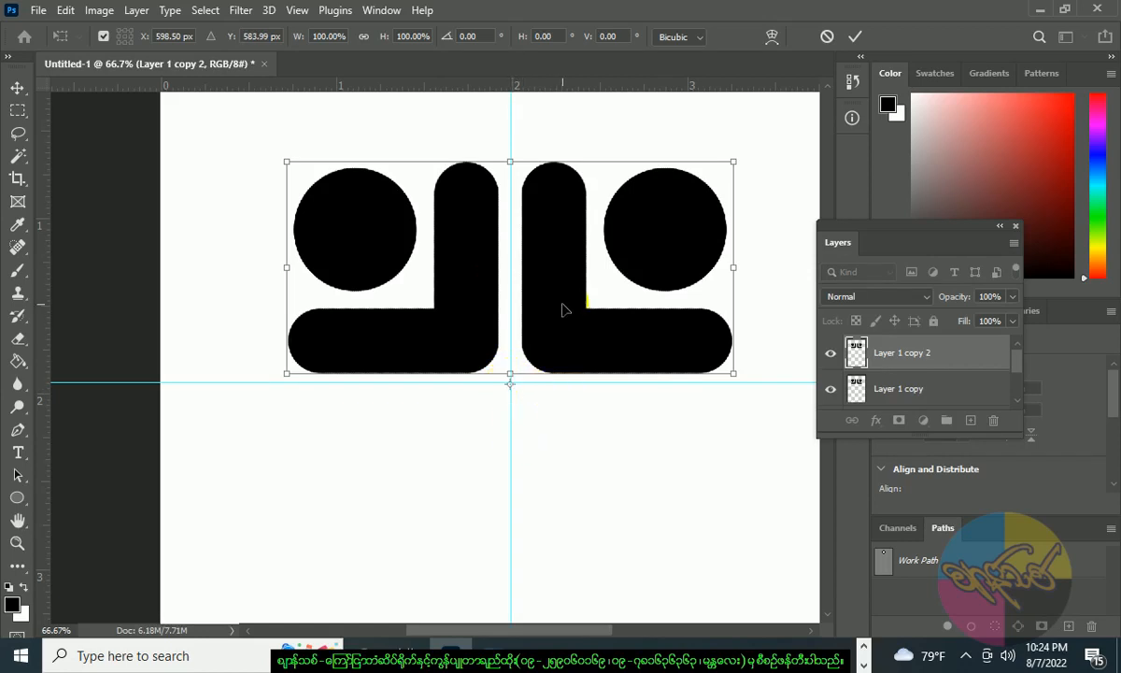
{"action": "key", "text": "ctrl+plus"}
{"action": "key", "text": "ctrl+plus"}
{"action": "left_click_drag", "start_coordinate": [661, 437], "coordinate": [662, 434]}
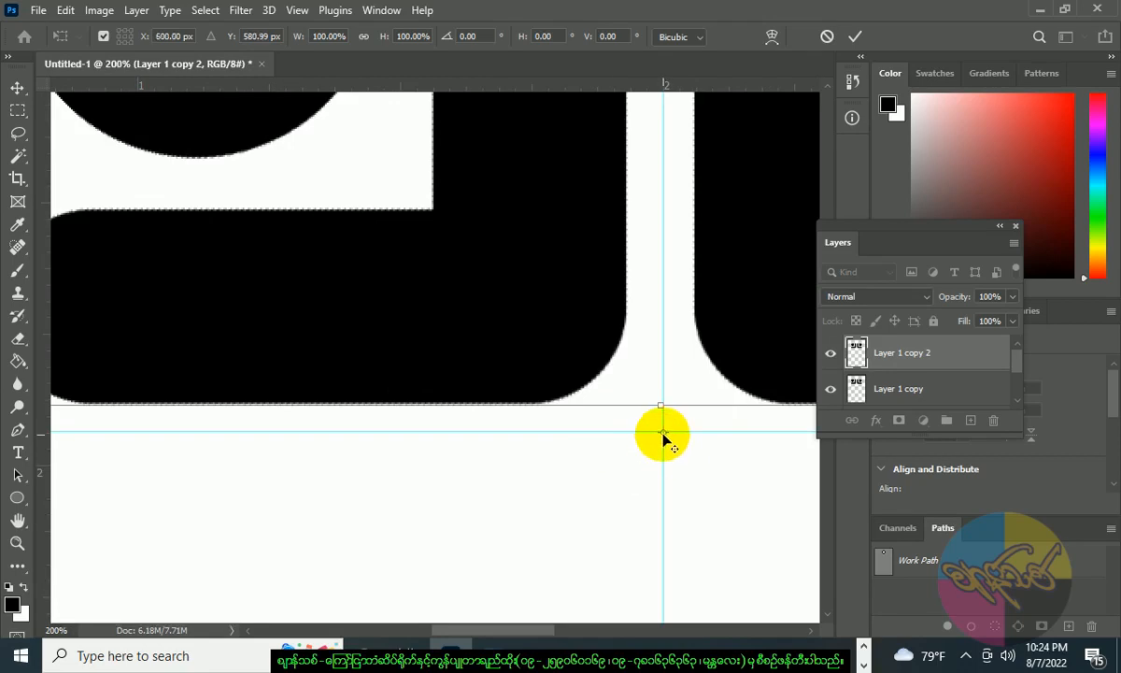
Flip the duplicate vertically about the pivot into the lower quadrants and apply the transform.
{"action": "right_click", "coordinate": [663, 434]}
{"action": "left_click", "coordinate": [710, 423]}
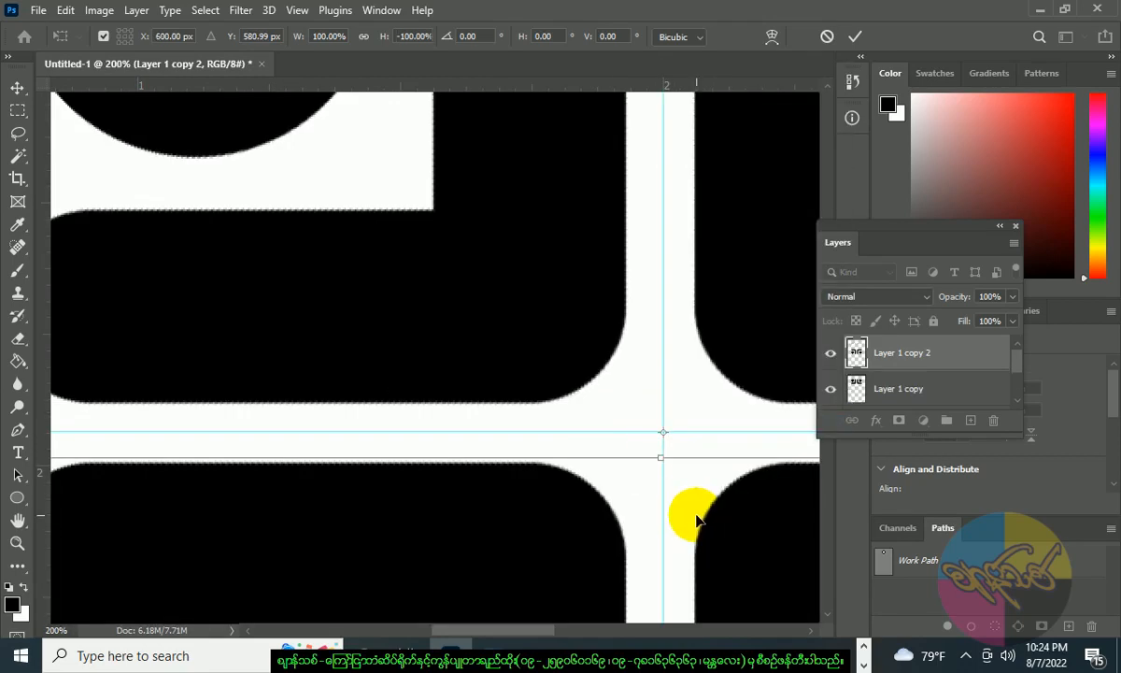
{"action": "key", "text": "ctrl+minus"}
{"action": "key", "text": "ctrl+minus"}
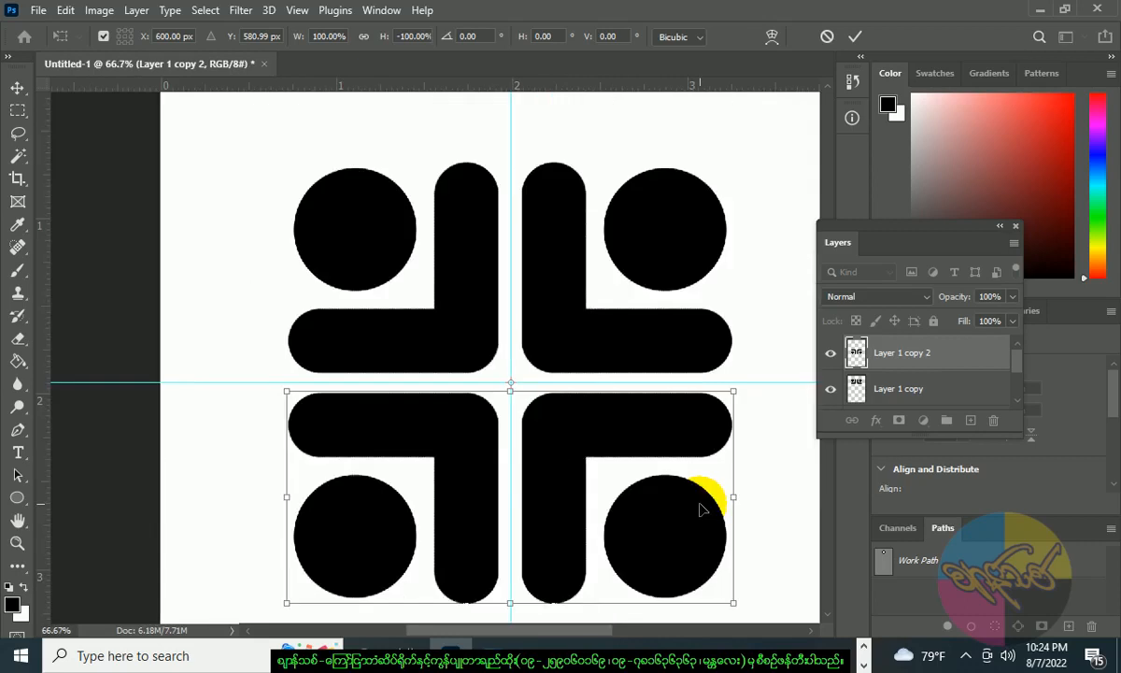
{"action": "left_click", "coordinate": [853, 39]}
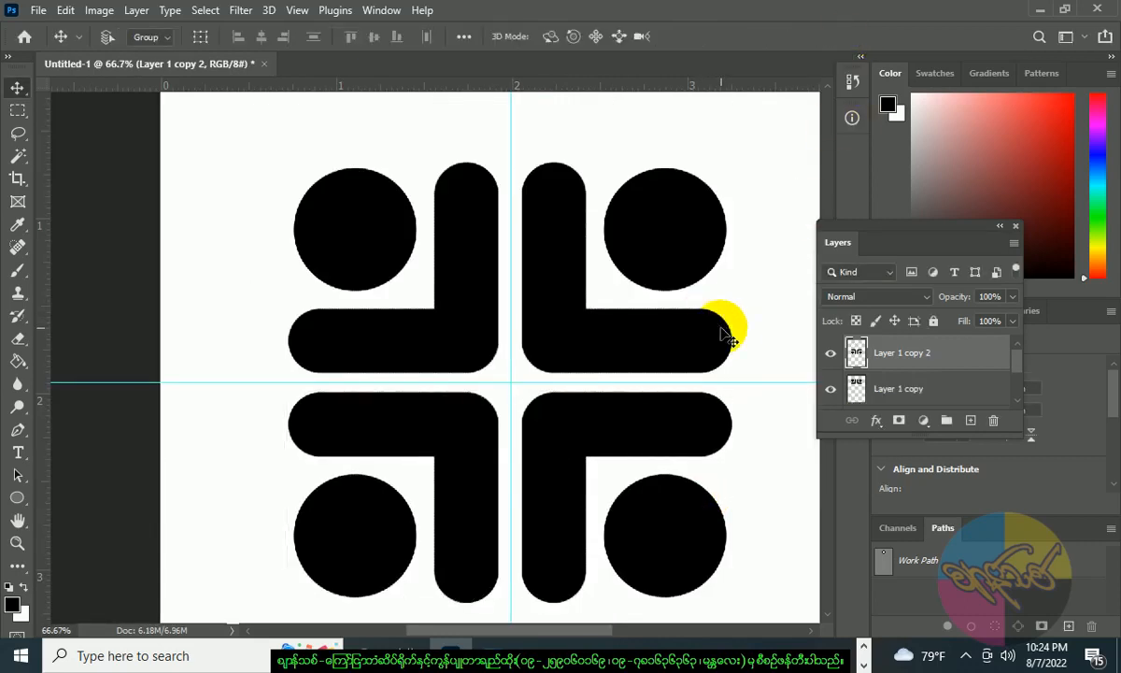
Merge the upper and lower shape layers, rotate the merged logo -45° about its centre and apply the transform.
{"action": "left_click", "coordinate": [925, 388], "text": "shift"}
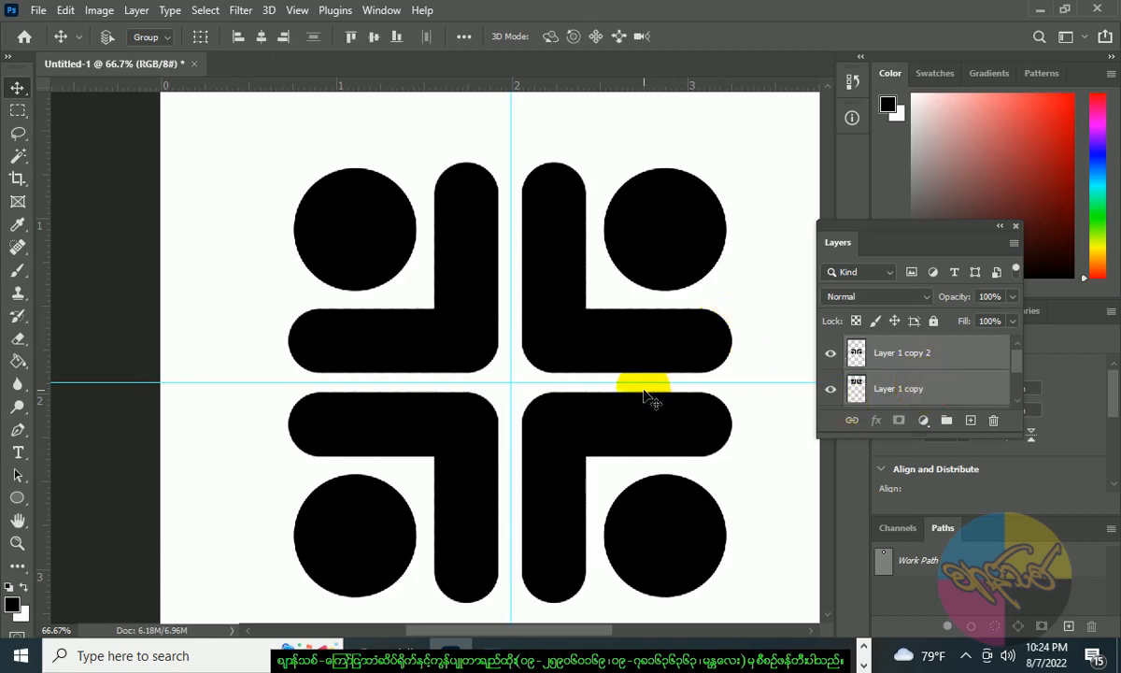
{"action": "key", "text": "ctrl+e"}
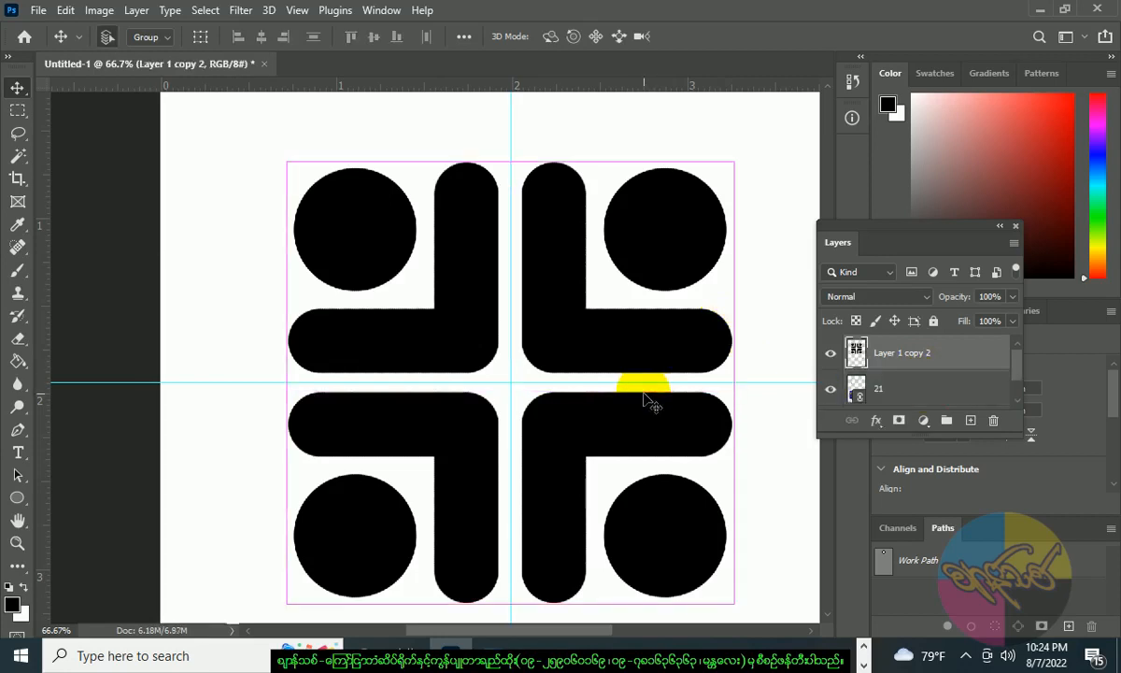
{"action": "key", "text": "ctrl+t"}
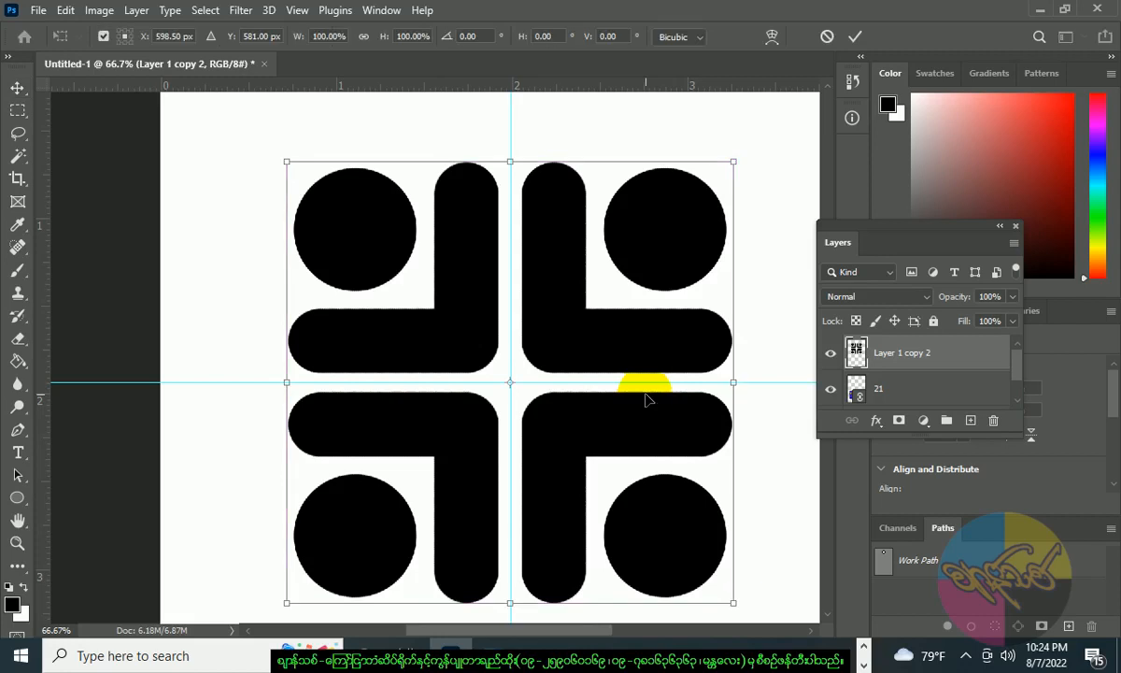
{"action": "key", "text": "ctrl+minus"}
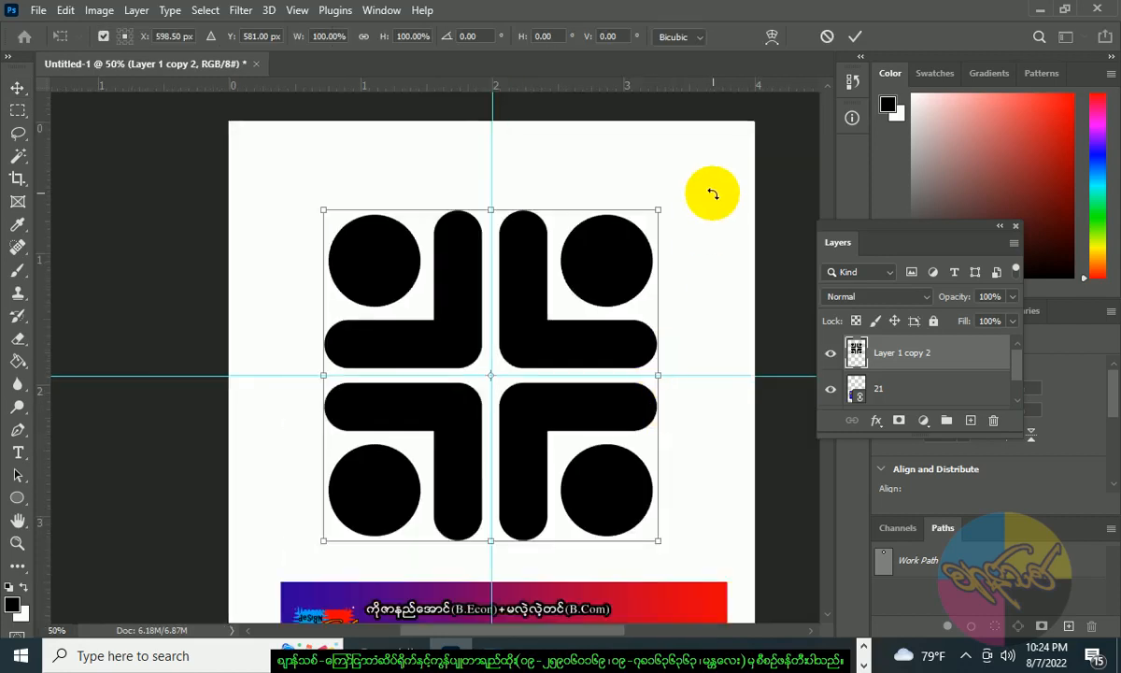
{"action": "scroll", "coordinate": [679, 275], "scroll_direction": "down", "scroll_amount": 2}
{"action": "scroll", "coordinate": [679, 275], "scroll_direction": "down", "scroll_amount": 1}
{"action": "left_click_drag", "start_coordinate": [671, 470], "coordinate": [707, 310]}
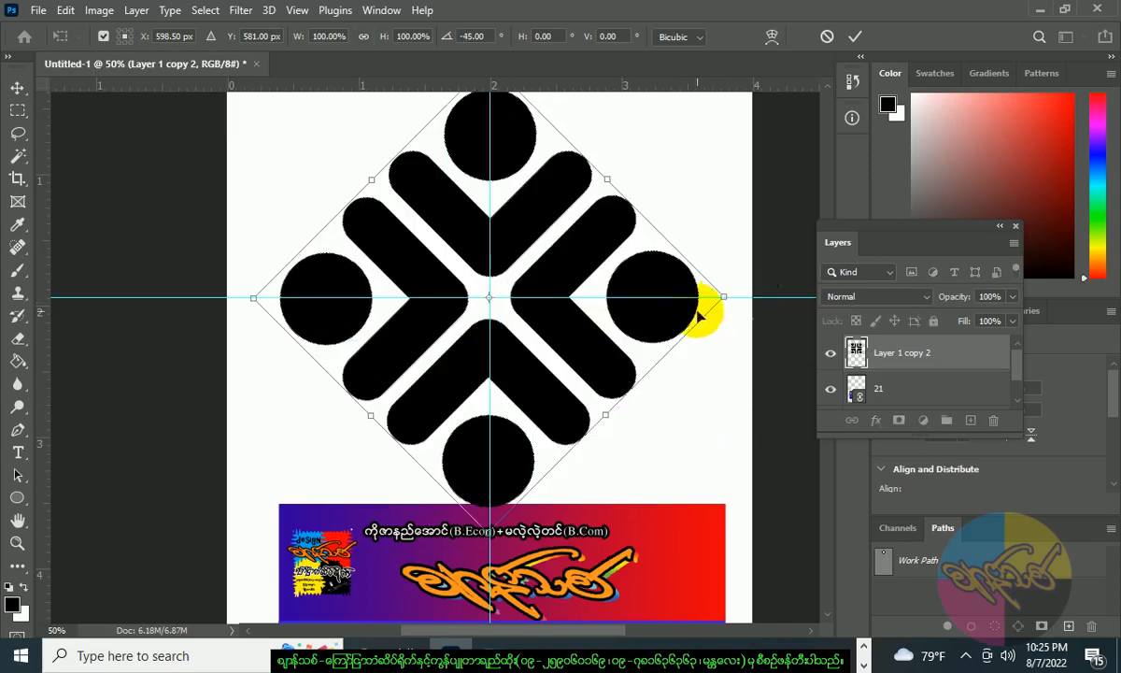
{"action": "left_click", "coordinate": [855, 36]}
Scale the rotated logo down proportionally about its centre, leaving clear space above the banner, and apply the transform.
{"action": "key", "text": "ctrl+t"}
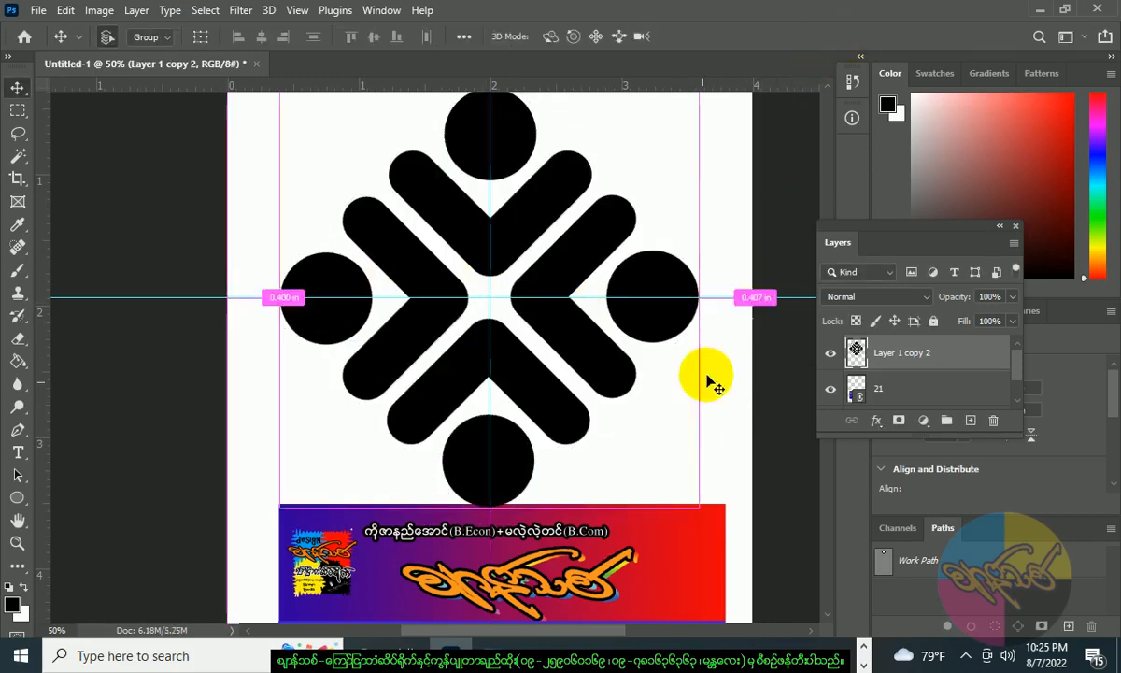
{"action": "left_click_drag", "start_coordinate": [693, 504], "coordinate": [655, 463]}
{"action": "left_click", "coordinate": [855, 37]}
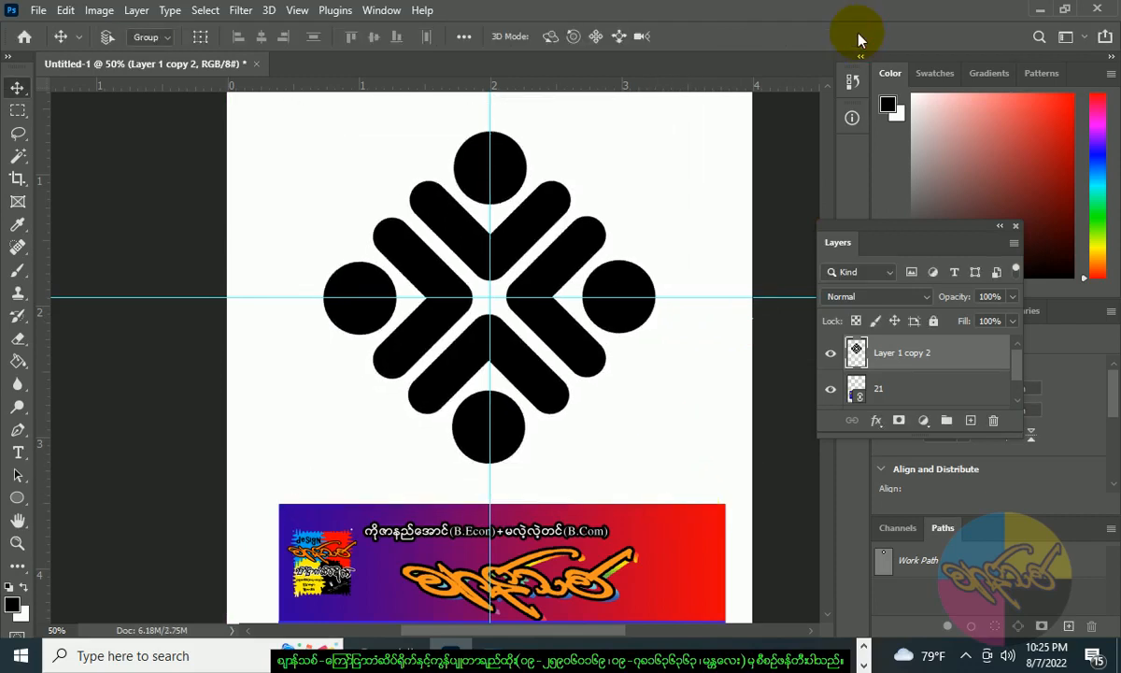
{"action": "left_click_drag", "start_coordinate": [688, 297], "coordinate": [675, 85]}
{"action": "left_click_drag", "start_coordinate": [491, 113], "coordinate": [411, 241]}
{"action": "key", "text": "ctrl+z"}
{"action": "key", "text": "ctrl+z"}
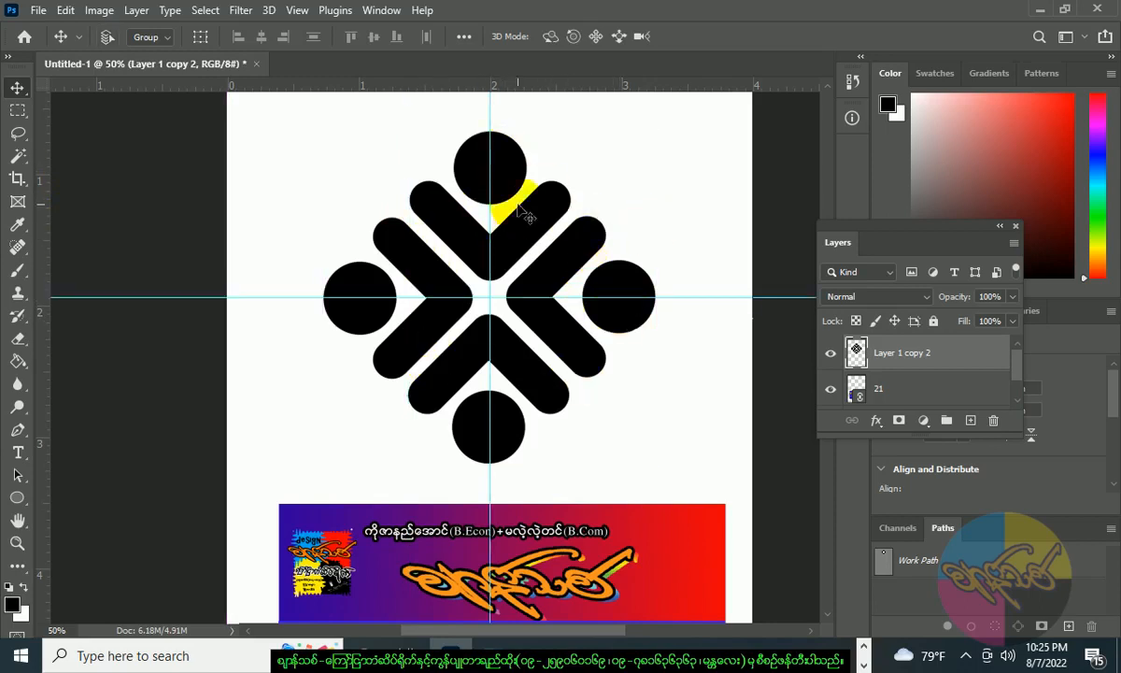
Activate the Paint Bucket tool and set the foreground colour to orange.
{"action": "left_click", "coordinate": [23, 363]}
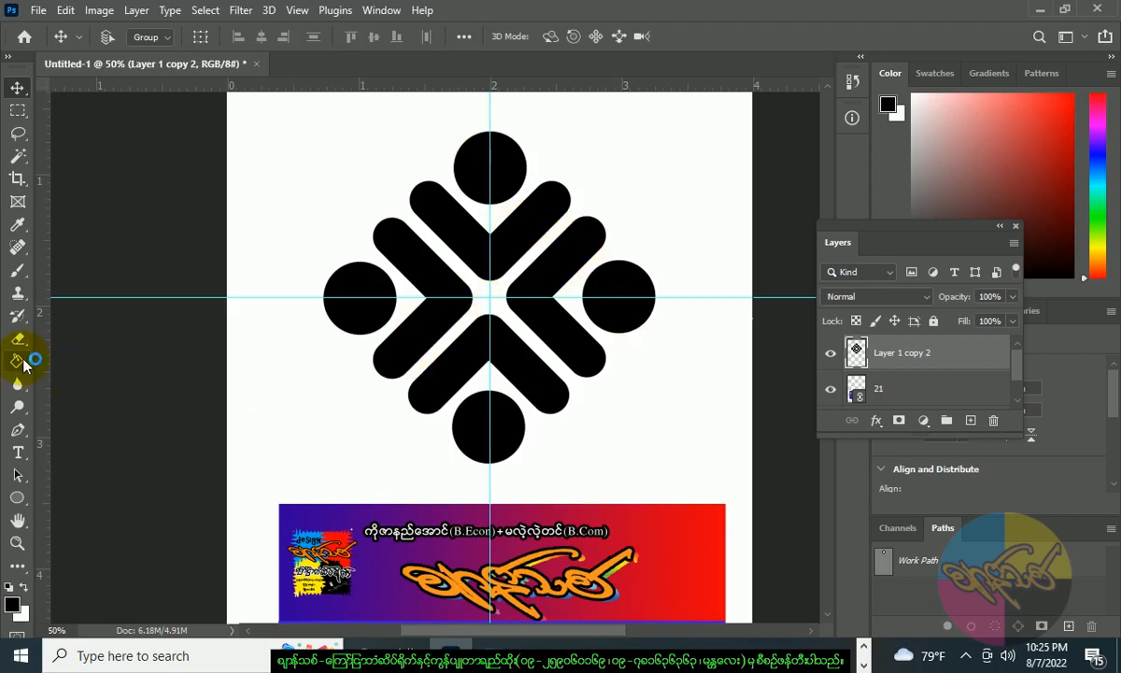
{"action": "left_click_drag", "start_coordinate": [23, 364], "coordinate": [93, 387]}
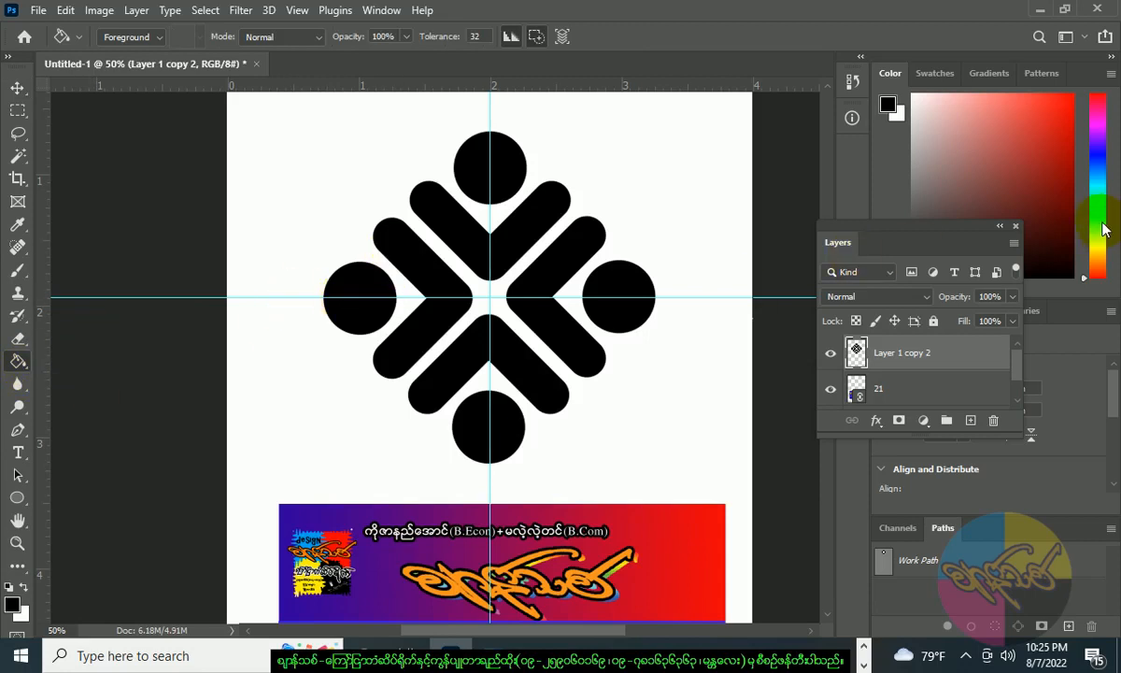
{"action": "left_click", "coordinate": [1096, 244]}
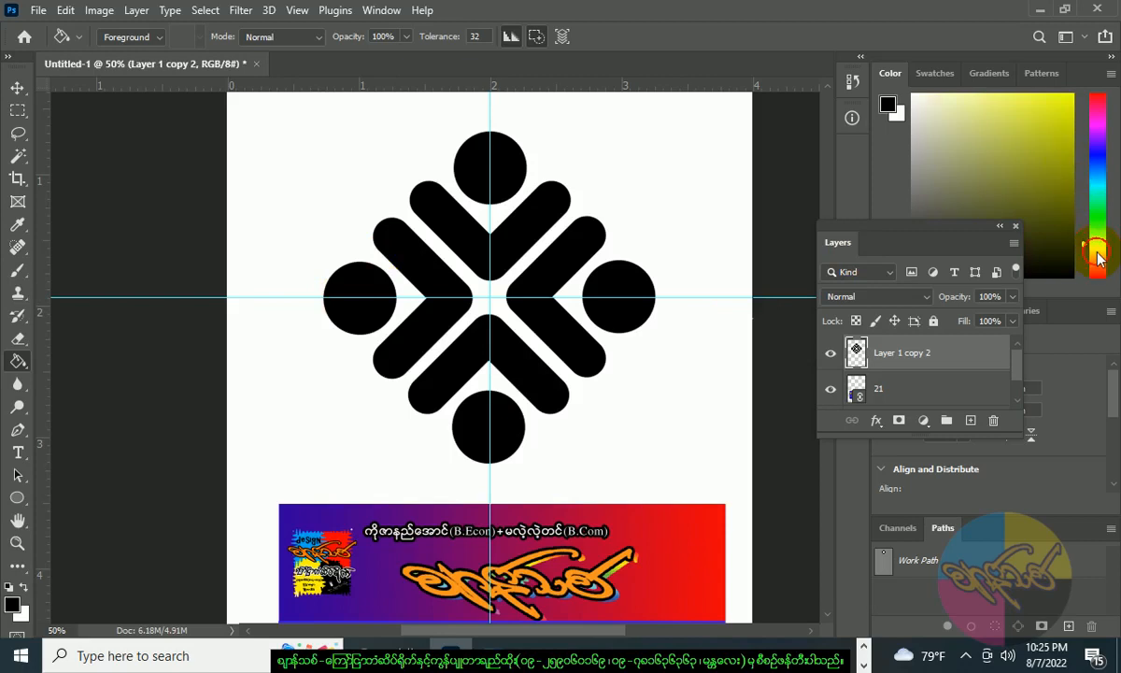
{"action": "left_click", "coordinate": [1098, 252]}
{"action": "left_click", "coordinate": [1067, 101]}
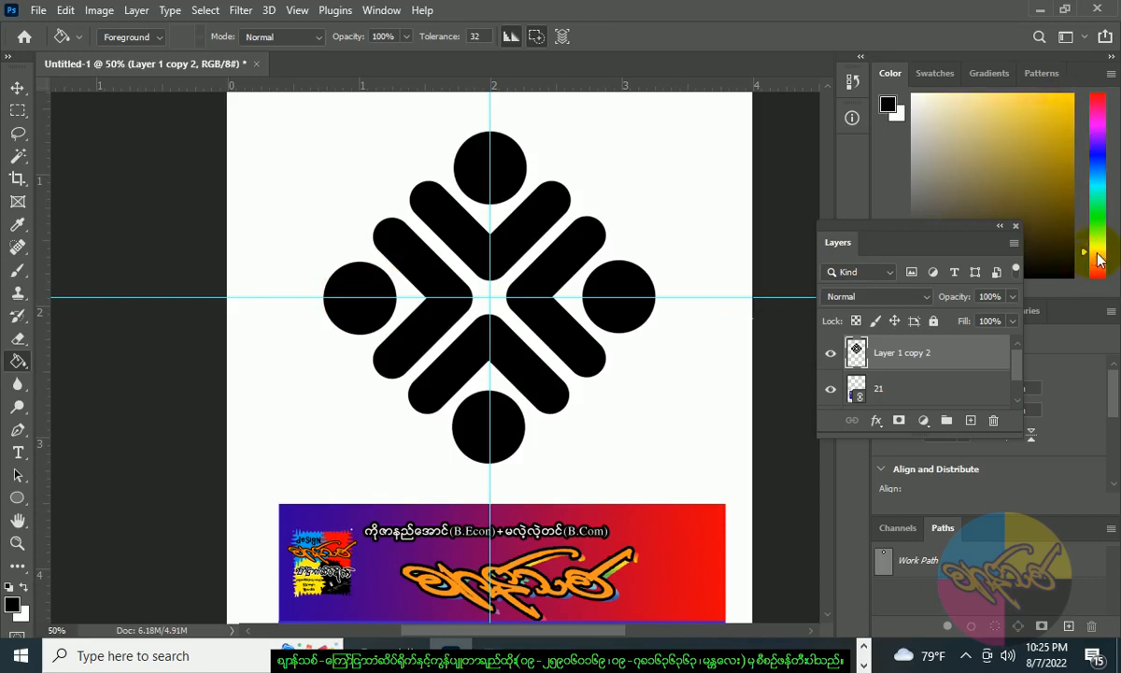
{"action": "left_click_drag", "start_coordinate": [1098, 261], "coordinate": [1098, 265]}
{"action": "left_click", "coordinate": [1060, 117]}
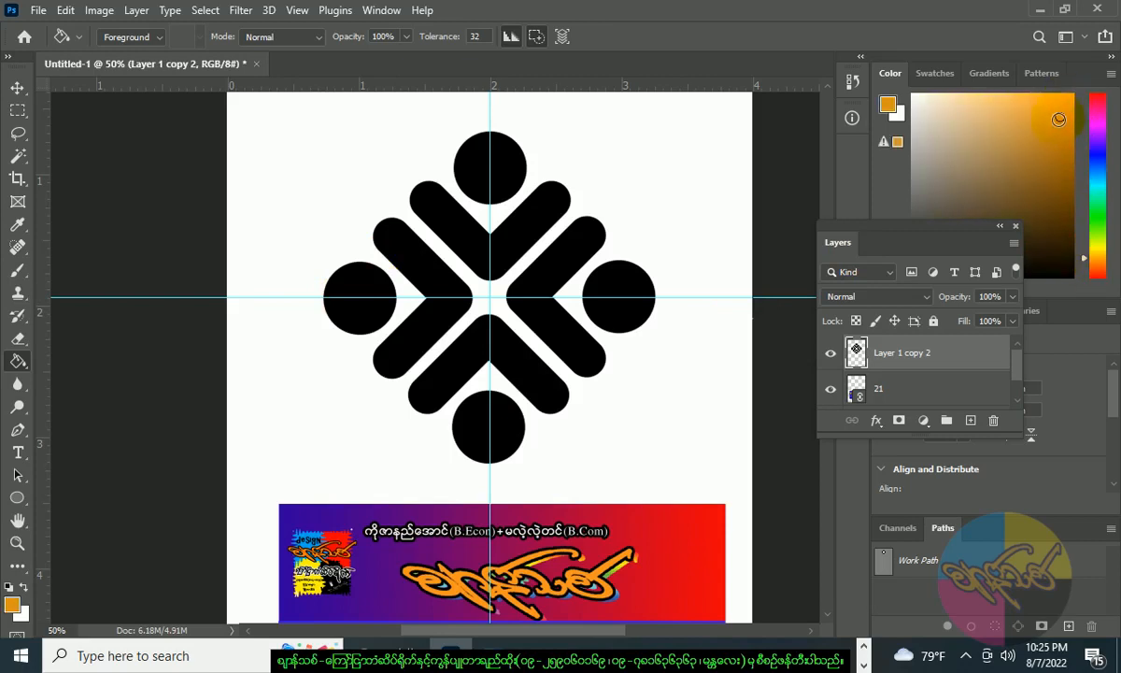
{"action": "left_click", "coordinate": [499, 253]}
{"action": "key", "text": "ctrl+z"}
{"action": "left_click", "coordinate": [436, 260]}
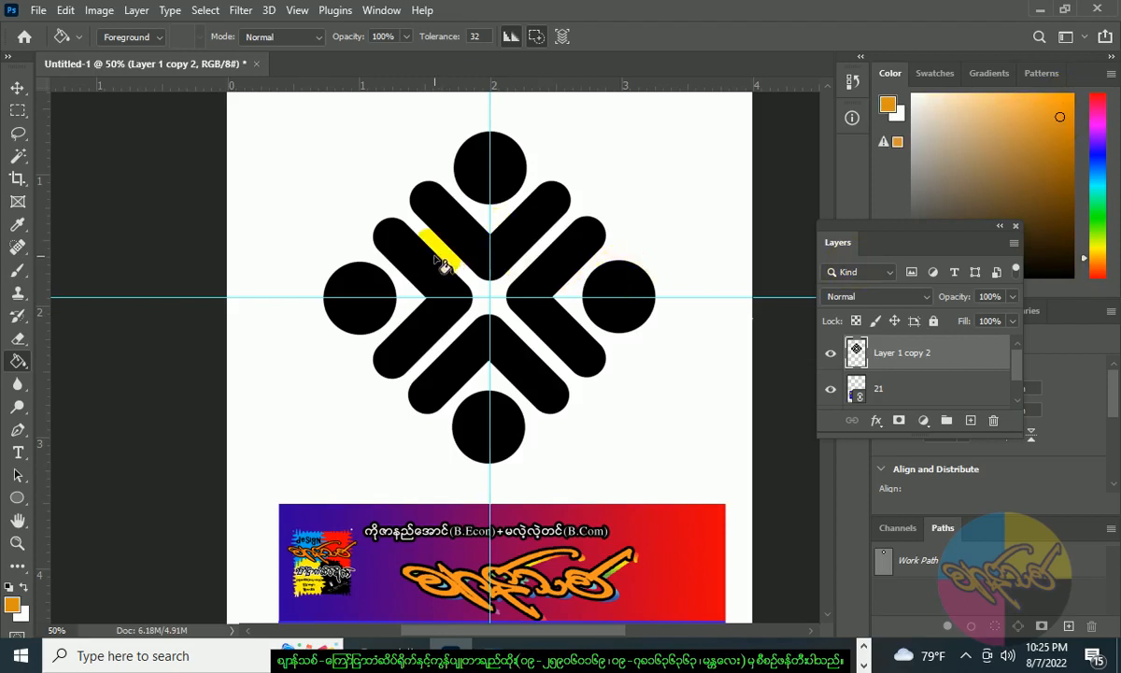
{"action": "key", "text": "ctrl+z"}
{"action": "left_click", "coordinate": [397, 258]}
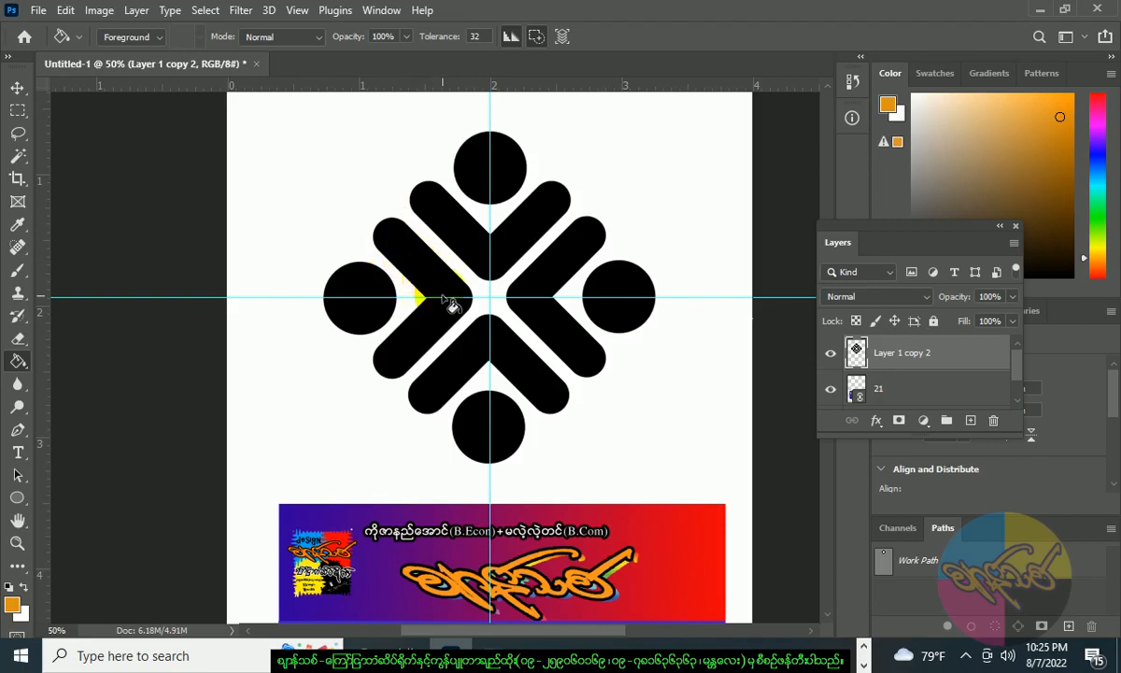
{"action": "key", "text": "ctrl+z"}
Fill the logo's left chevron and its adjacent circle with the orange foreground colour.
{"action": "left_click", "coordinate": [409, 245]}
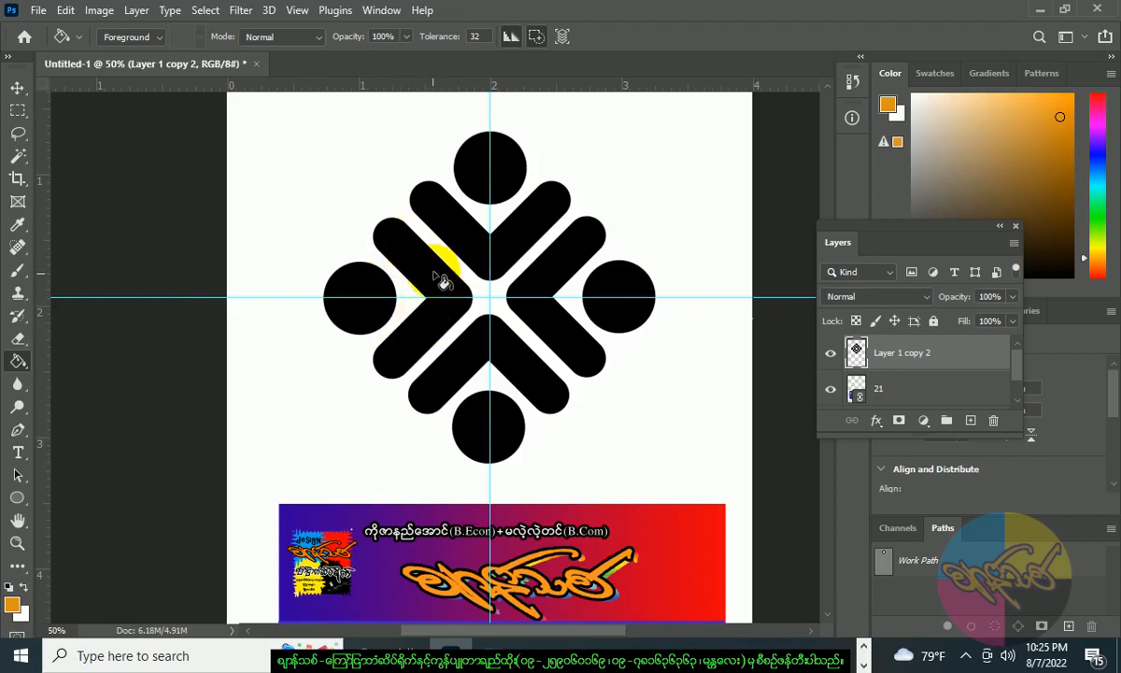
{"action": "left_click", "coordinate": [431, 279]}
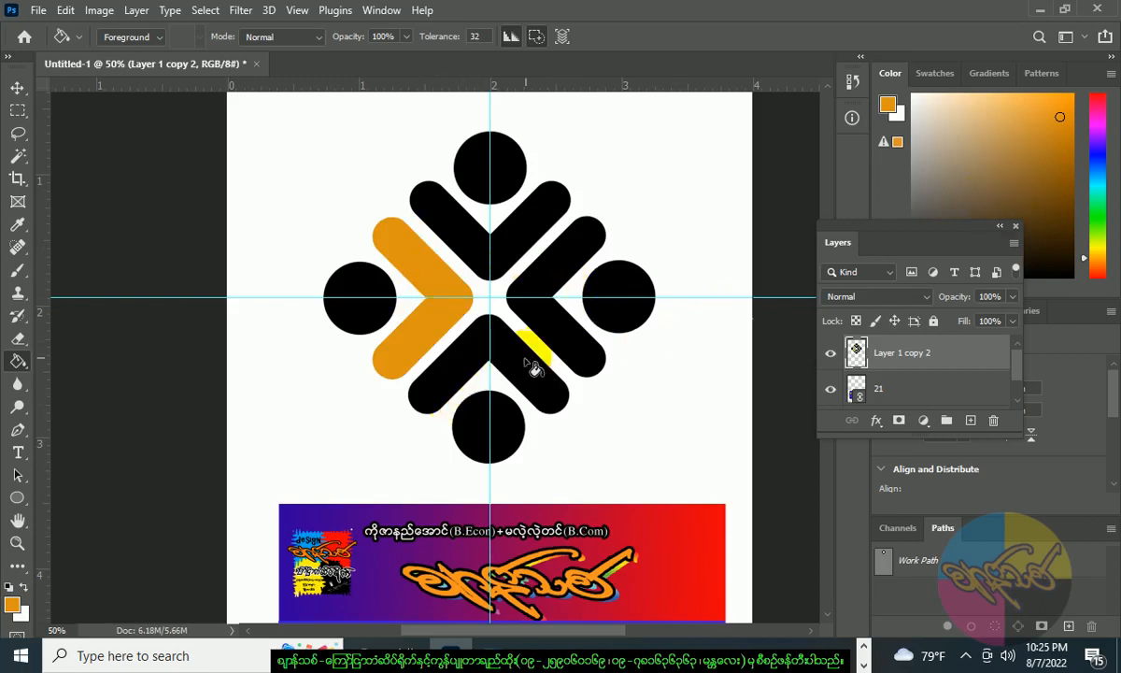
{"action": "left_click", "coordinate": [364, 319]}
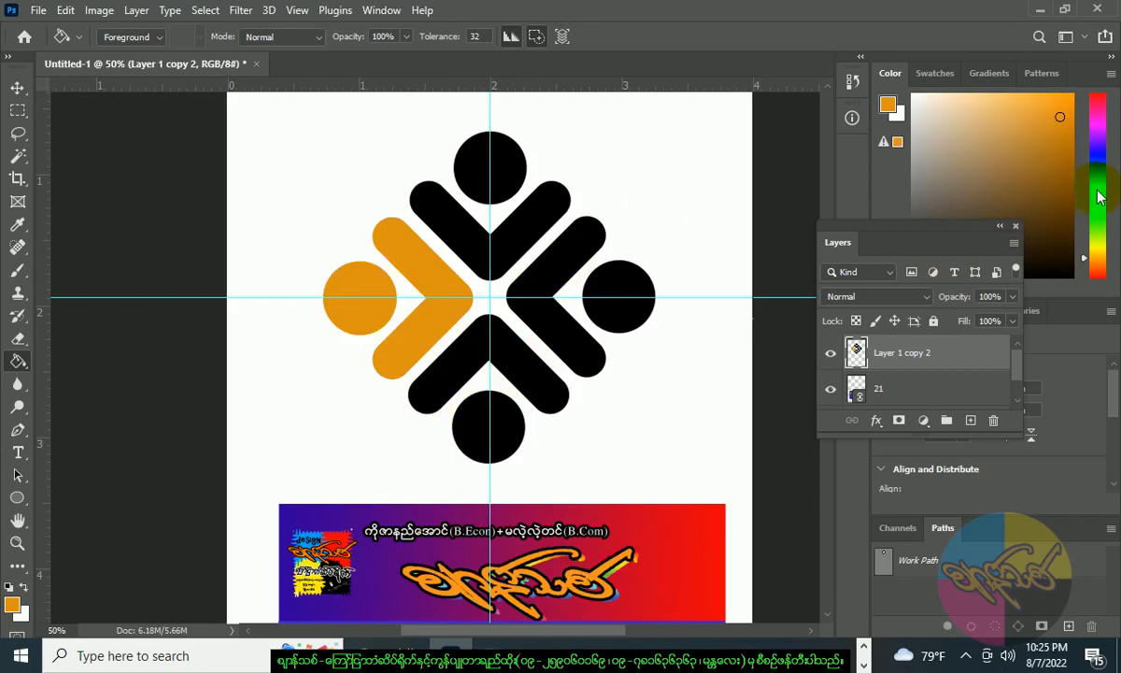
Set the foreground colour to blue and fill the logo's right chevron and circle with it.
{"action": "left_click", "coordinate": [1098, 162]}
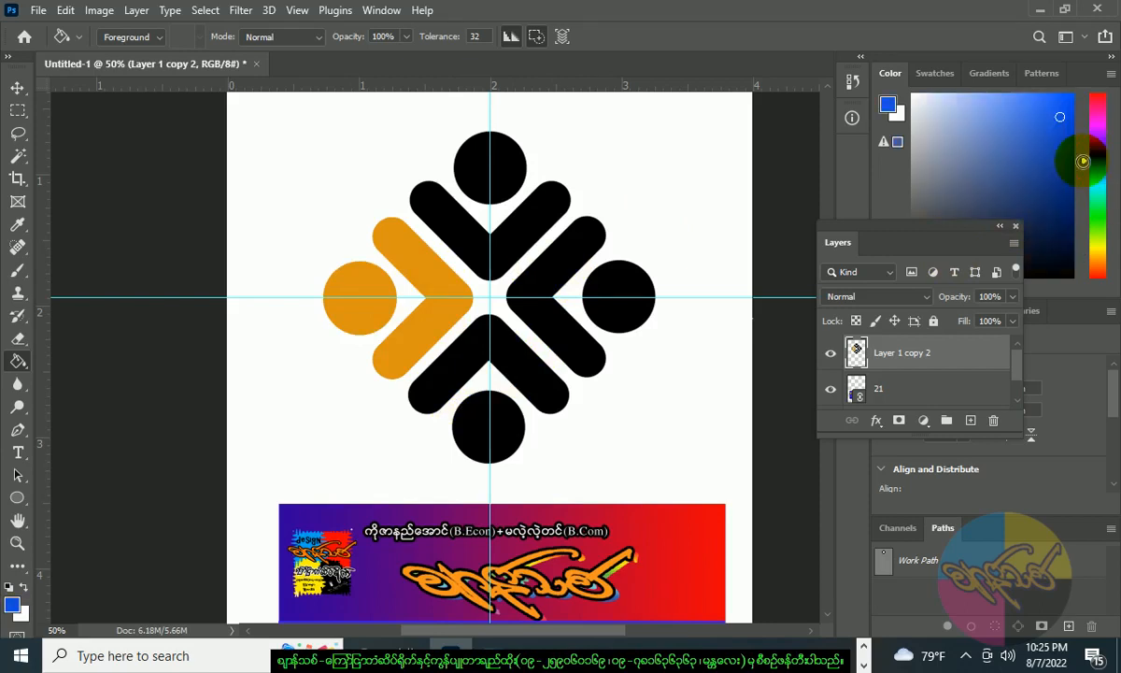
{"action": "left_click", "coordinate": [555, 274]}
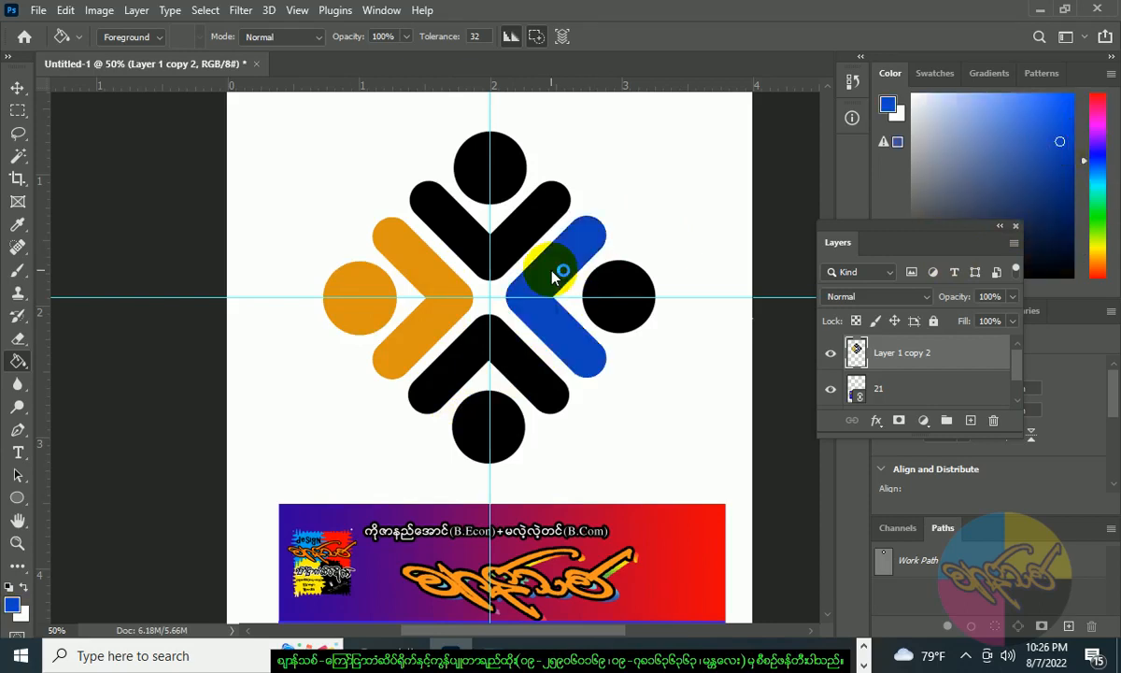
{"action": "left_click", "coordinate": [619, 309]}
Set the foreground colour to dark green and fill the logo's lower chevron and circle with it.
{"action": "left_click", "coordinate": [1097, 217]}
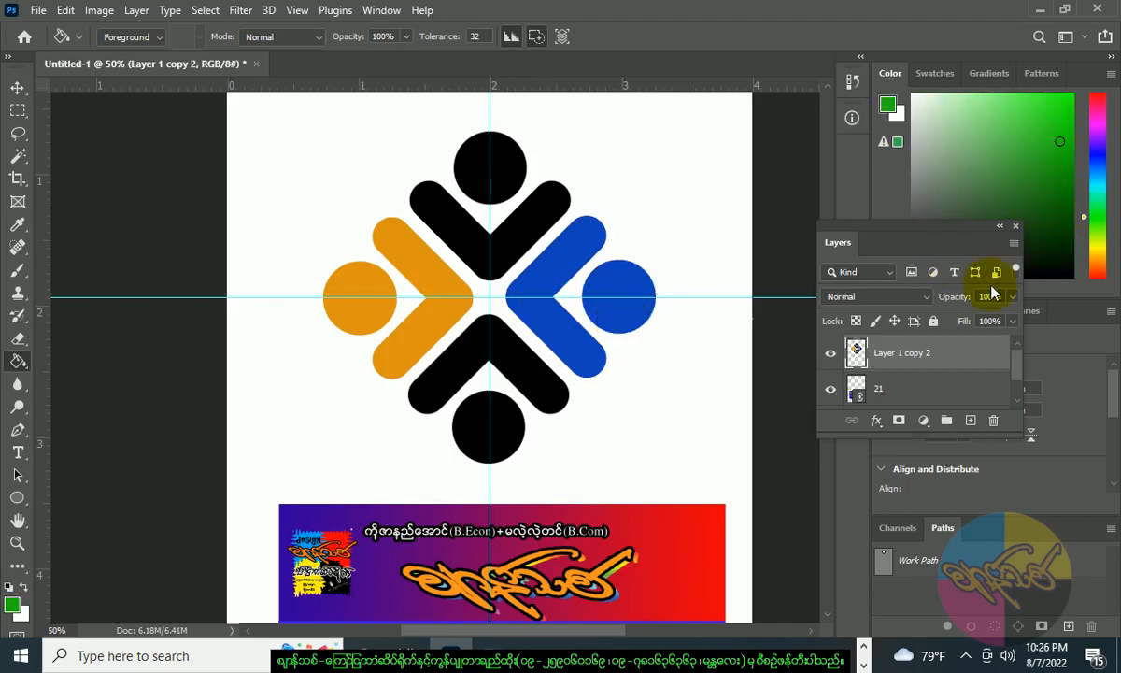
{"action": "left_click", "coordinate": [1060, 176]}
{"action": "left_click", "coordinate": [531, 370]}
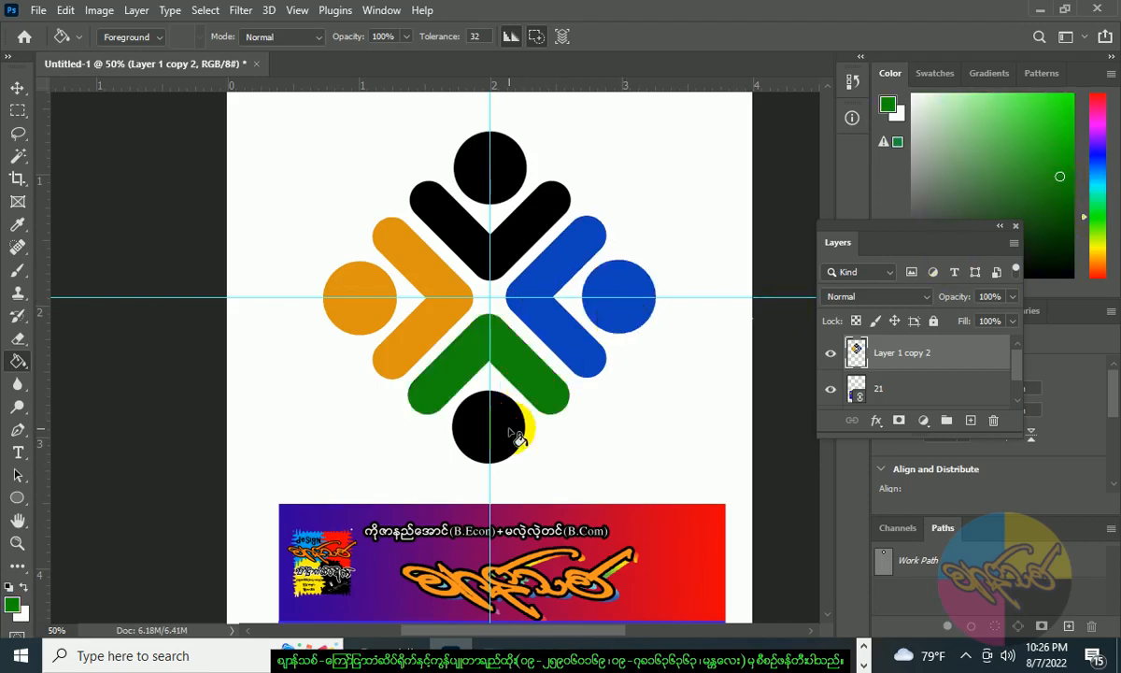
{"action": "left_click", "coordinate": [509, 435]}
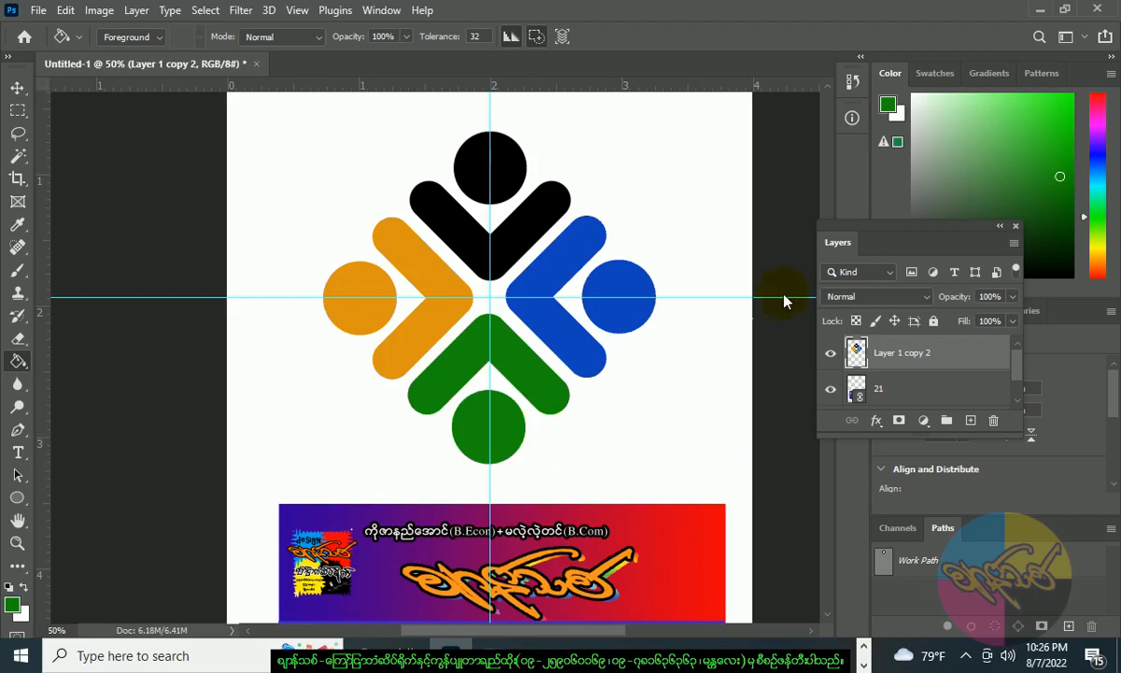
Fill the logo's upper chevron with the dark green foreground colour.
{"action": "left_click", "coordinate": [525, 224]}
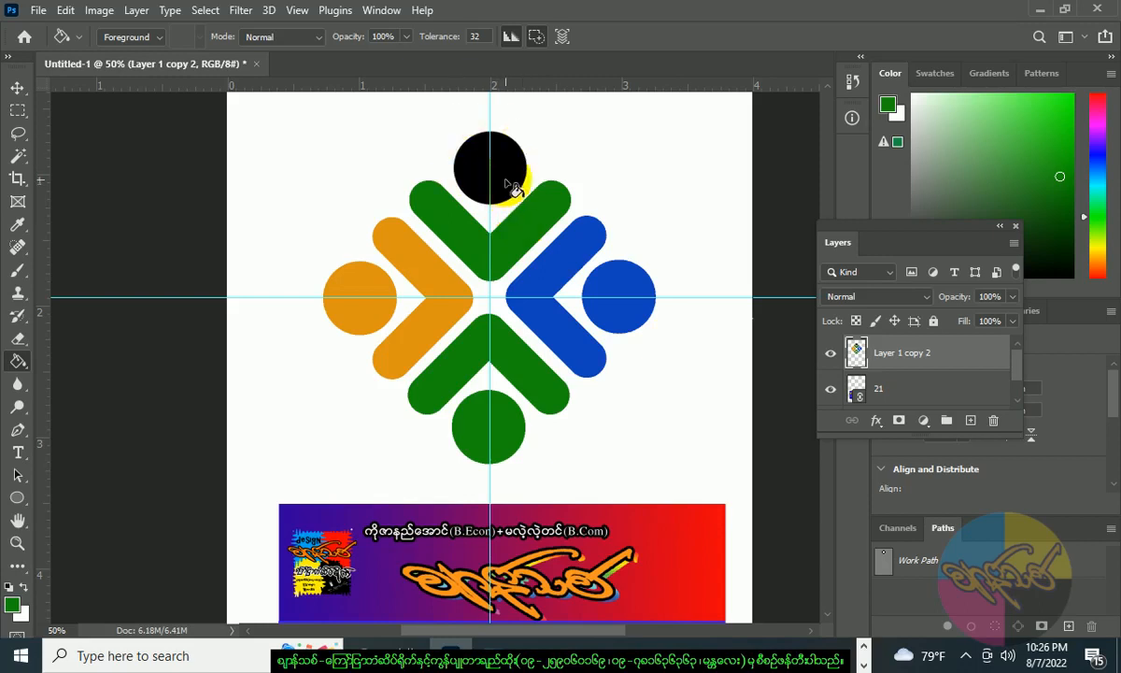
{"action": "key", "text": "ctrl+plus"}
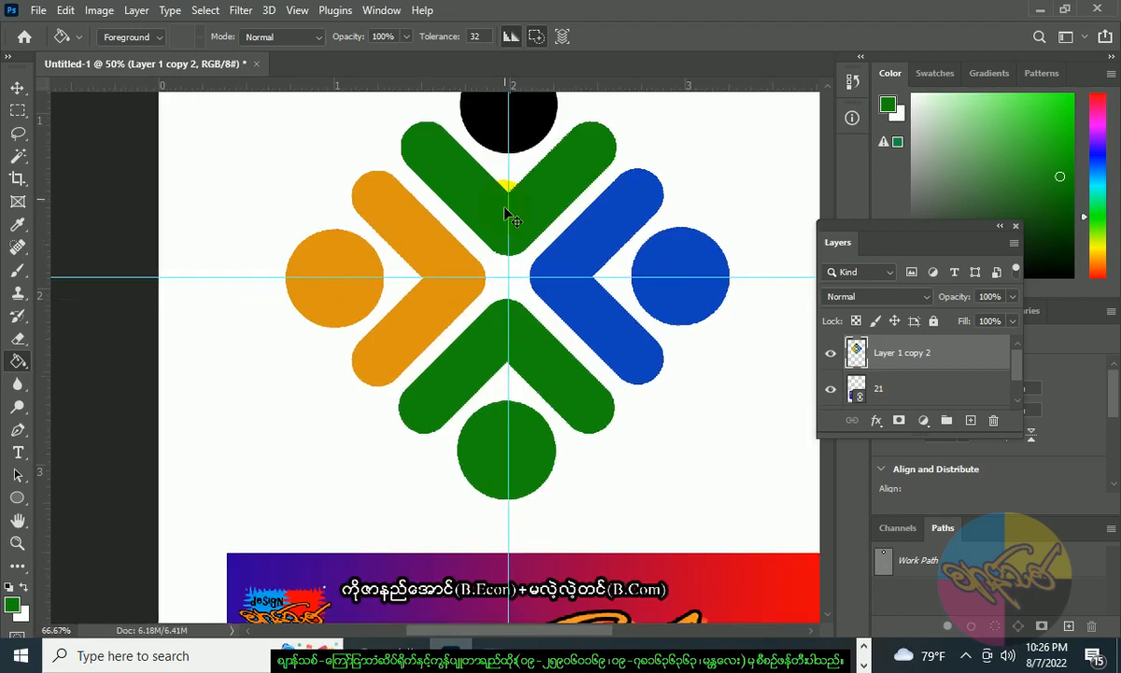
{"action": "left_click_drag", "start_coordinate": [534, 200], "coordinate": [521, 334]}
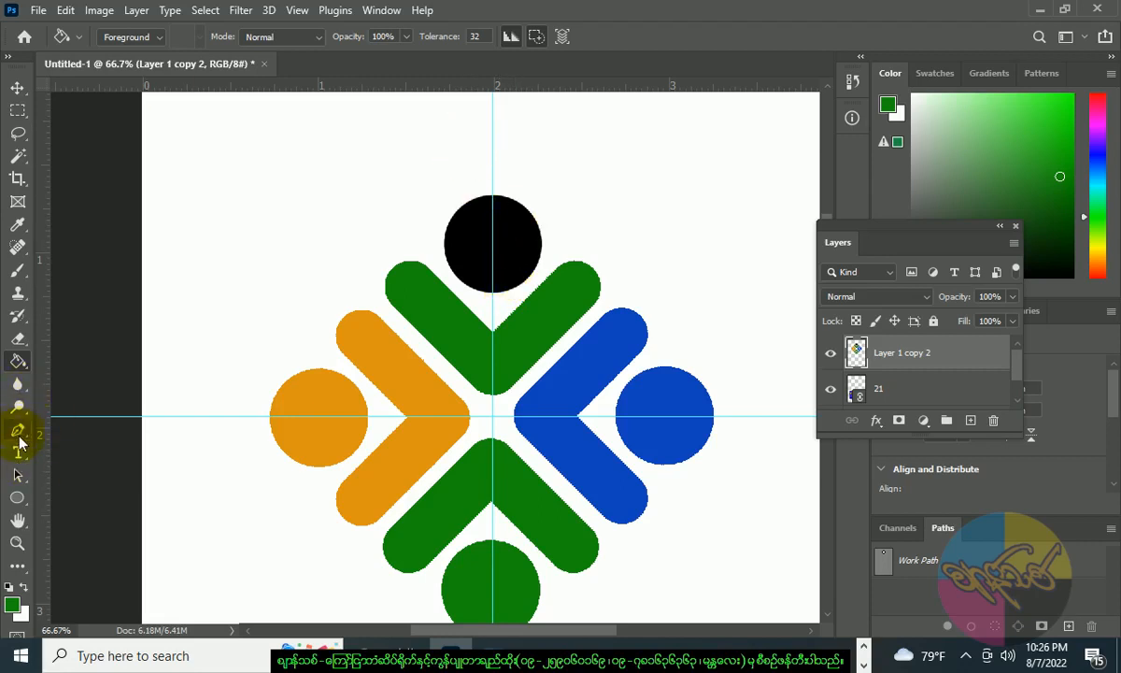
Outline the black circle above the upper chevron with the Lasso tool and delete it from the layer.
{"action": "left_click", "coordinate": [18, 497]}
{"action": "left_click", "coordinate": [80, 498]}
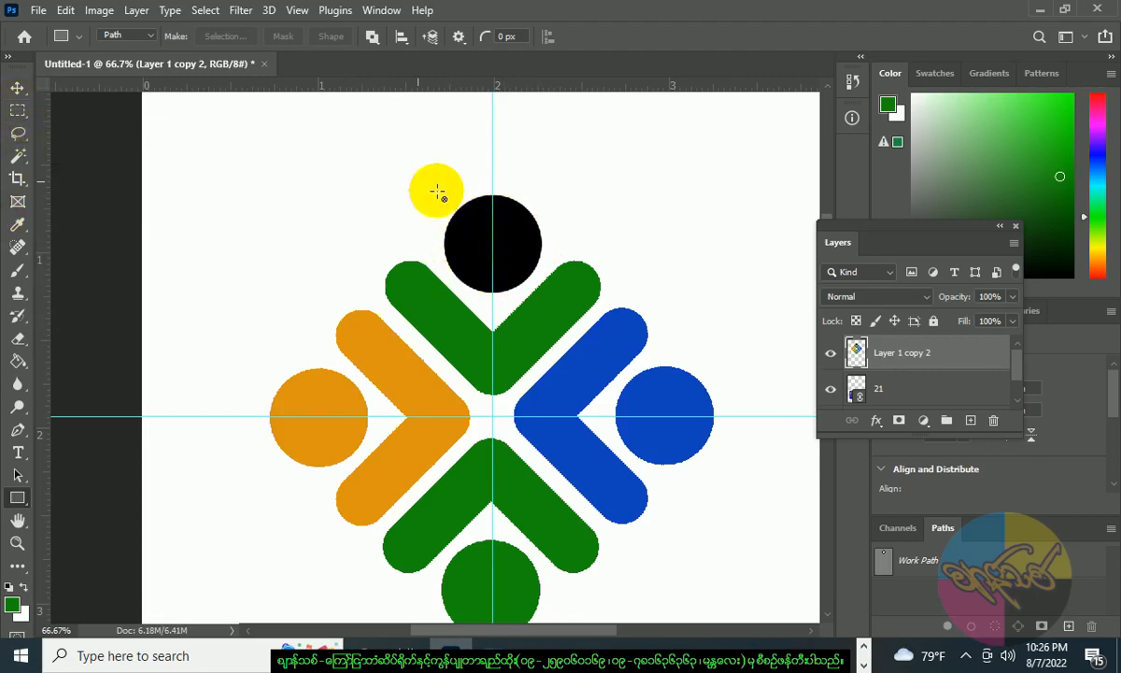
{"action": "left_click", "coordinate": [18, 138]}
{"action": "mouse_move", "coordinate": [479, 297]}
{"action": "left_mouse_down"}
{"action": "mouse_move", "coordinate": [449, 286]}
{"action": "mouse_move", "coordinate": [424, 230]}
{"action": "mouse_move", "coordinate": [435, 204]}
{"action": "mouse_move", "coordinate": [481, 190]}
{"action": "mouse_move", "coordinate": [542, 210]}
{"action": "mouse_move", "coordinate": [547, 255]}
{"action": "mouse_move", "coordinate": [499, 313]}
{"action": "left_mouse_up"}
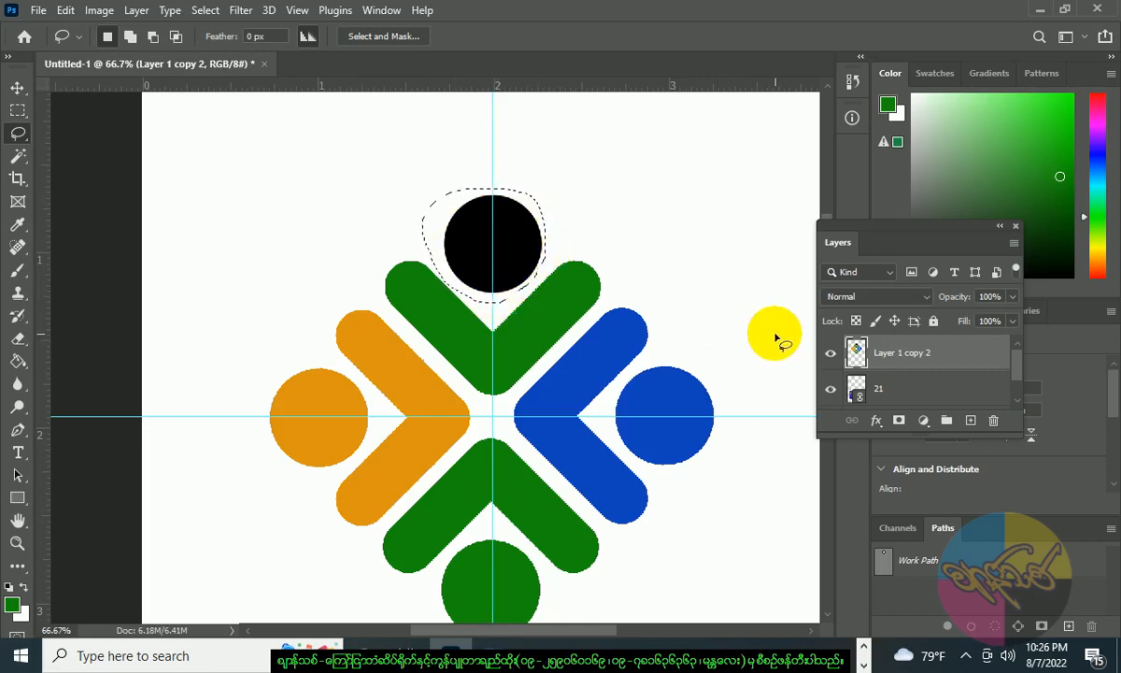
{"action": "key", "text": "Delete"}
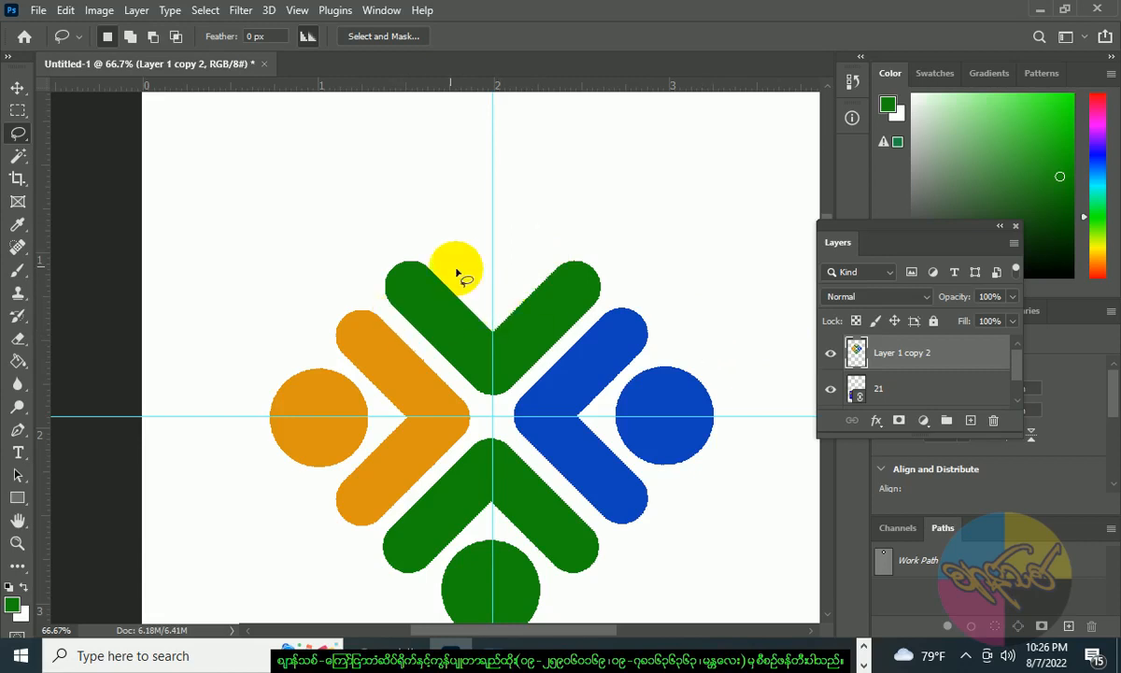
Draw a small rectangle path above the upper chevron with its right edge on the vertical guide, and activate the Pen tool.
{"action": "left_click", "coordinate": [16, 500]}
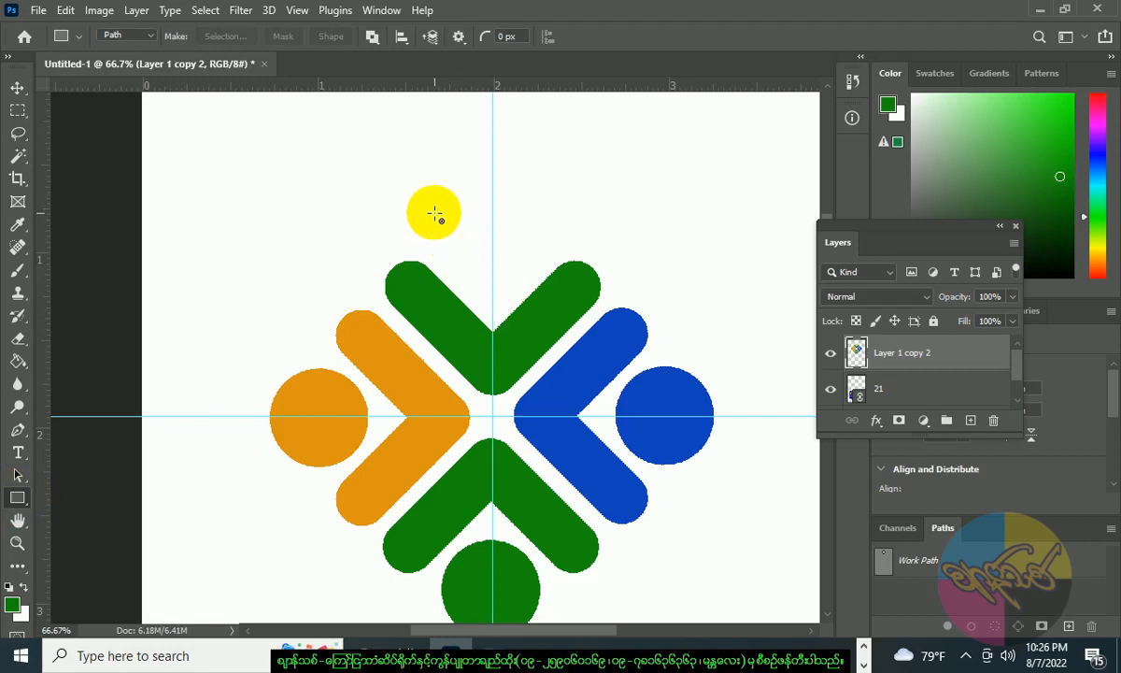
{"action": "left_click_drag", "start_coordinate": [432, 208], "coordinate": [492, 254]}
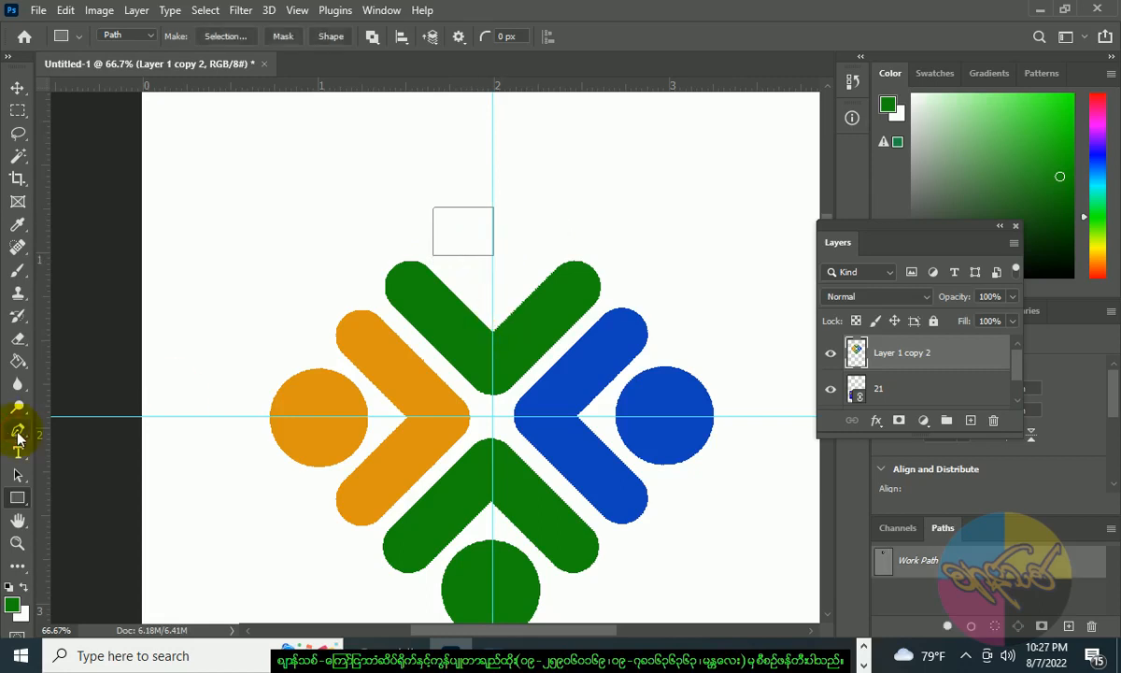
{"action": "key", "text": "p"}
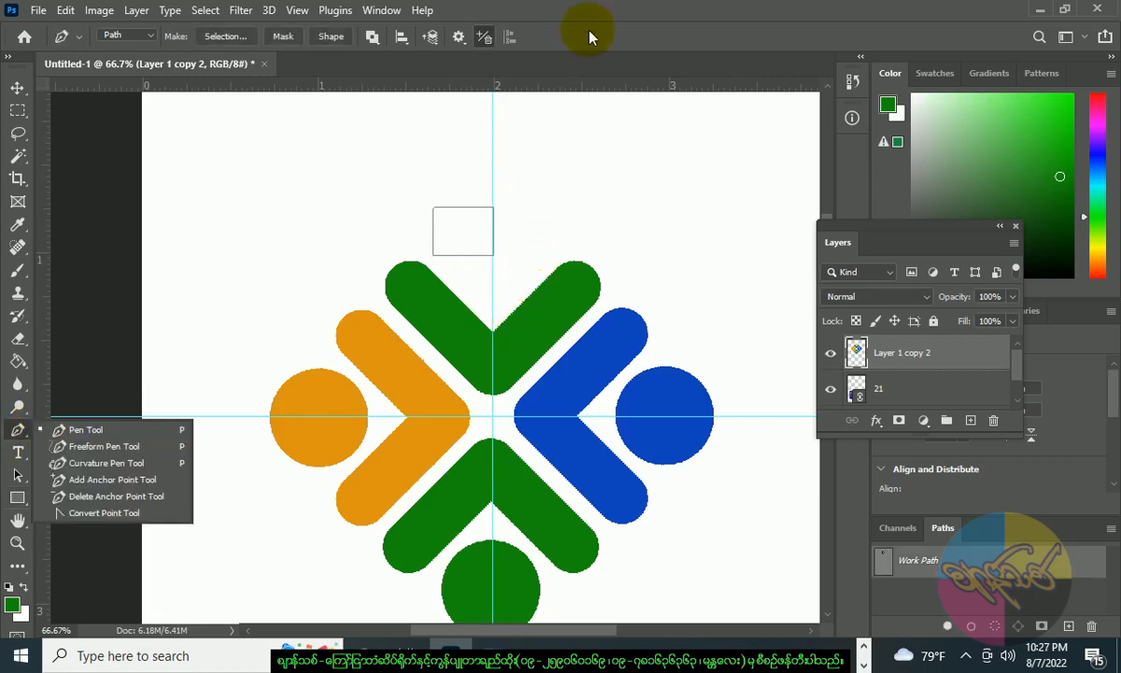
Move the rectangle path's lower-right anchor down along the vertical guide into the chevron's notch, slanting the lower edge parallel to the chevron arm.
{"action": "key", "text": "ctrl+plus"}
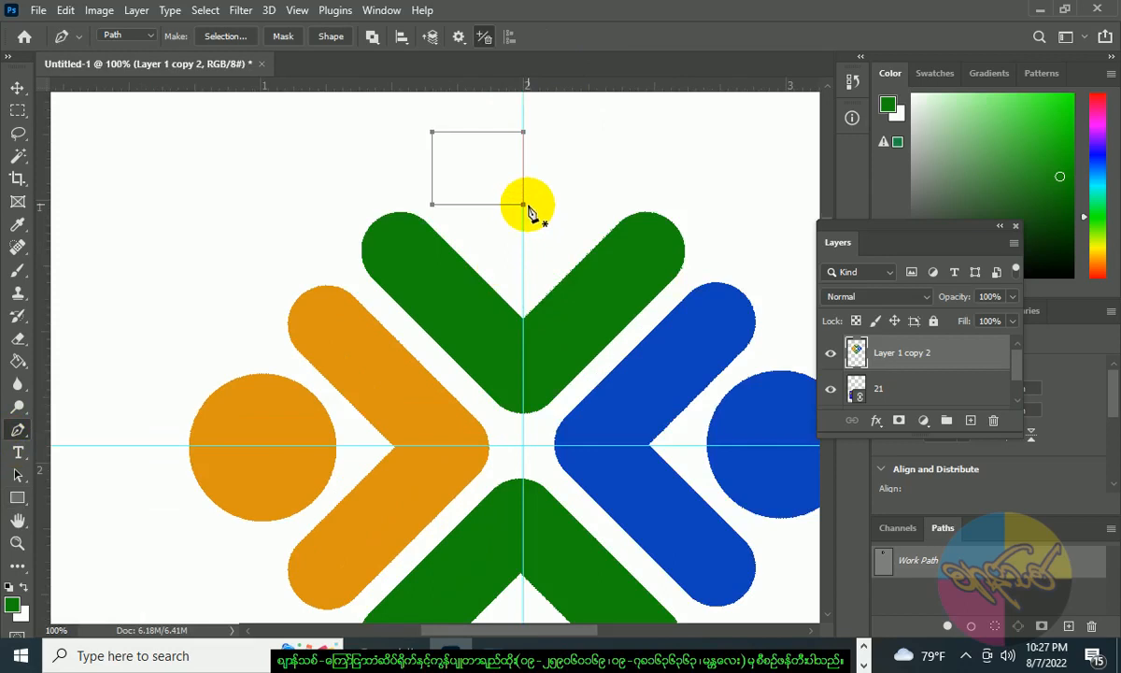
{"action": "left_click_drag", "start_coordinate": [527, 210], "coordinate": [529, 238]}
{"action": "key", "text": "ctrl+z"}
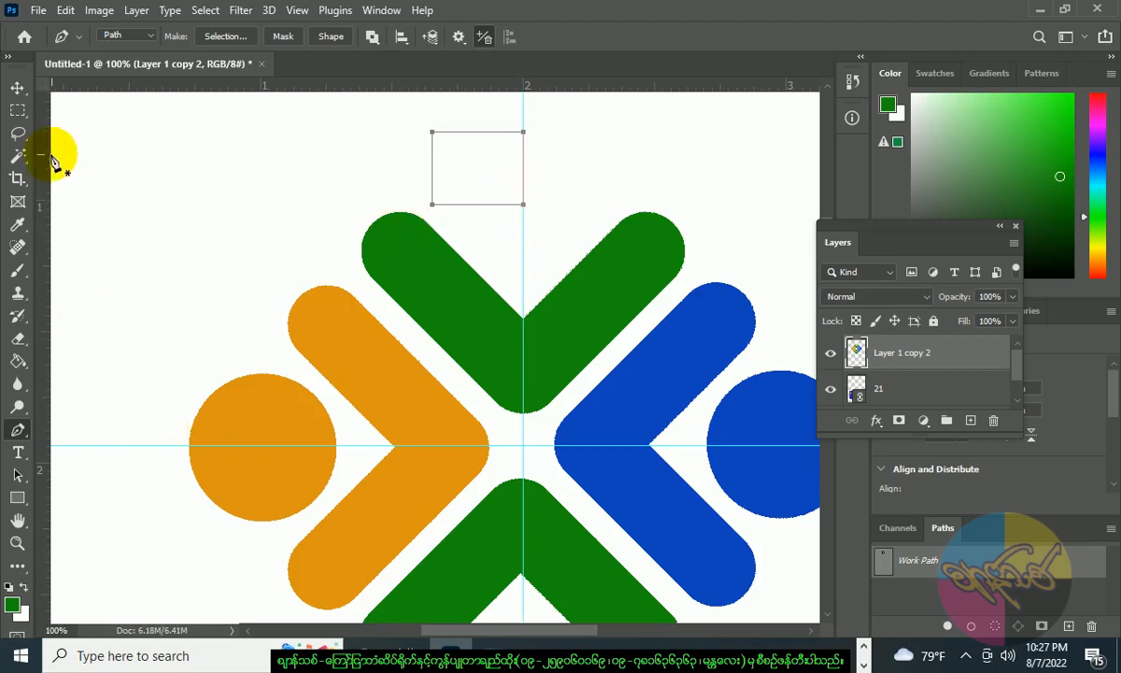
{"action": "scroll", "coordinate": [559, 215], "scroll_direction": "up", "scroll_amount": 2}
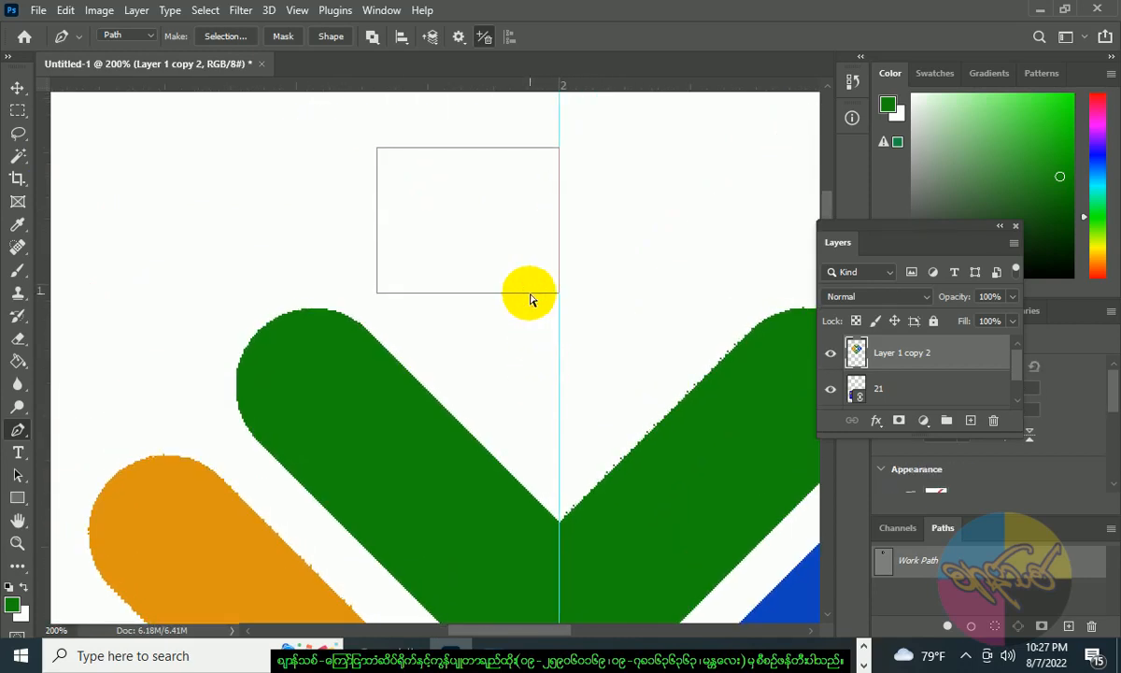
{"action": "left_click_drag", "start_coordinate": [363, 131], "coordinate": [592, 315]}
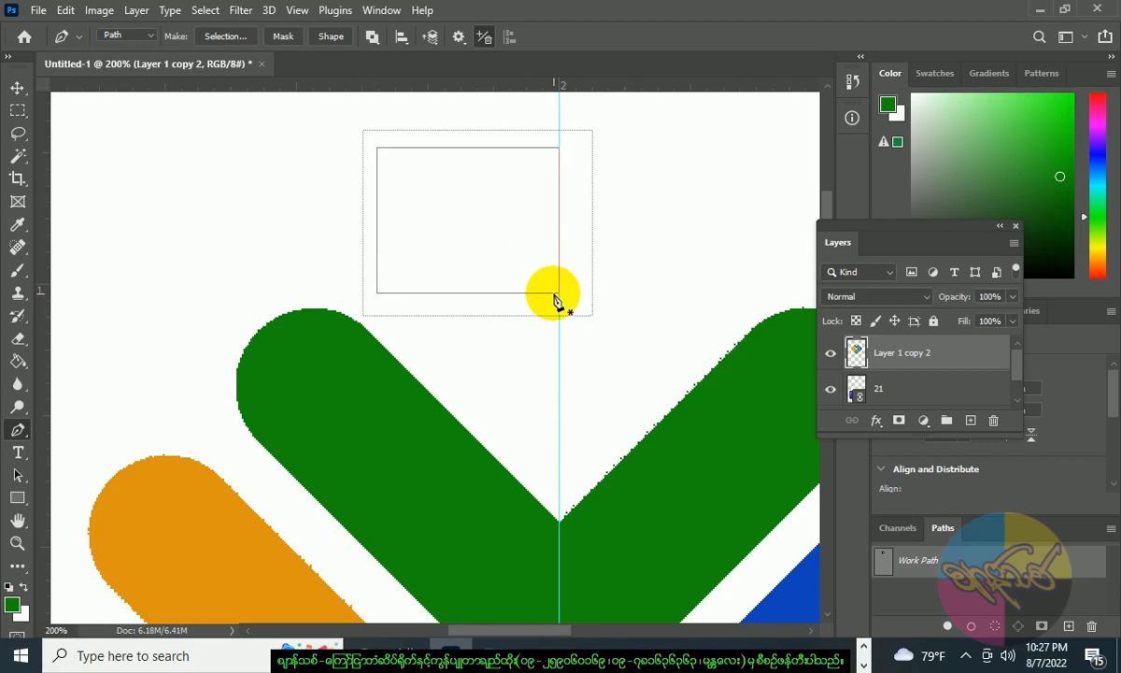
{"action": "scroll", "coordinate": [556, 308], "scroll_direction": "down", "scroll_amount": 2}
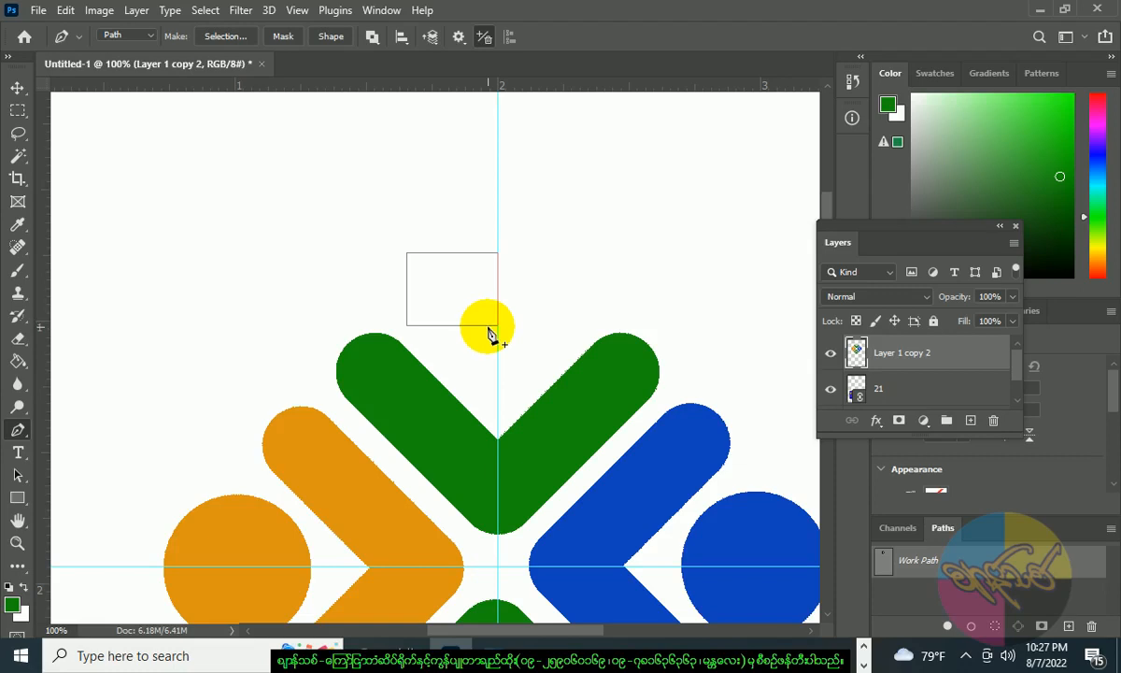
{"action": "left_click", "coordinate": [498, 352]}
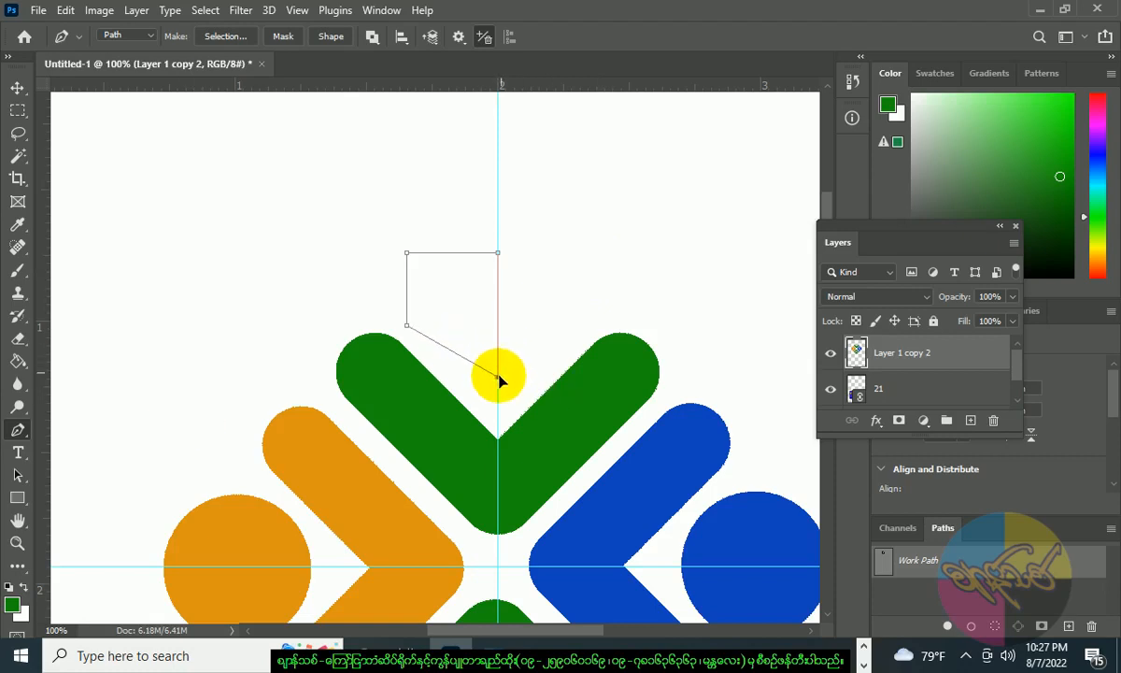
{"action": "left_click_drag", "start_coordinate": [500, 380], "coordinate": [498, 398]}
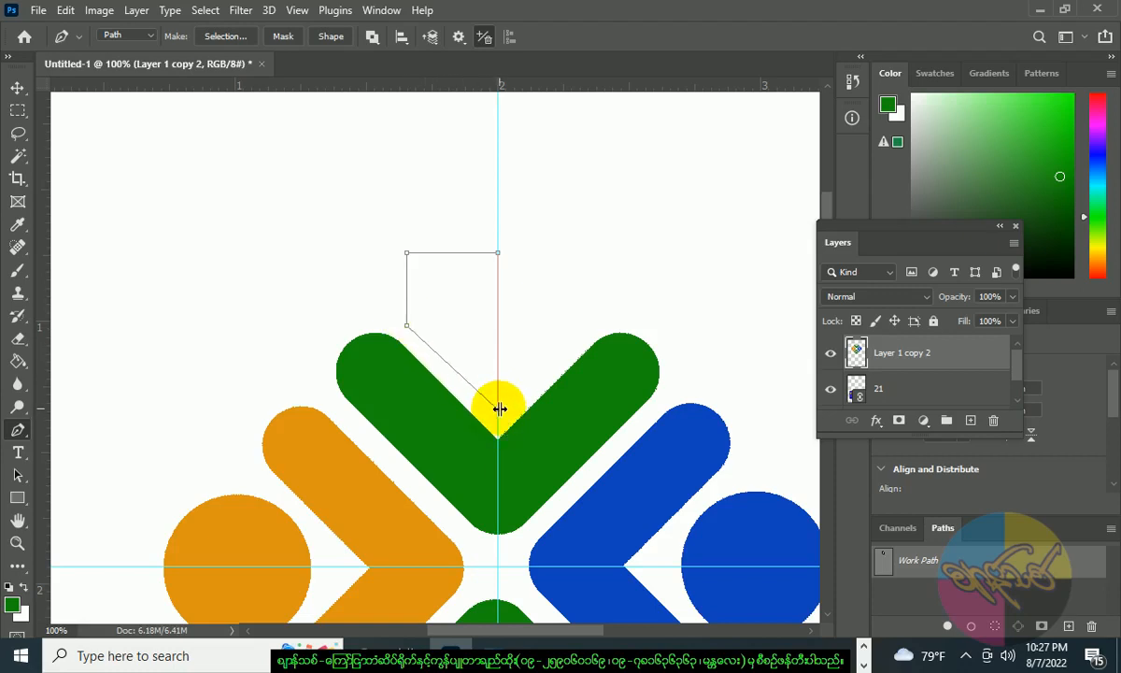
{"action": "left_click_drag", "start_coordinate": [501, 414], "coordinate": [499, 411]}
{"action": "key", "text": "ctrl+z"}
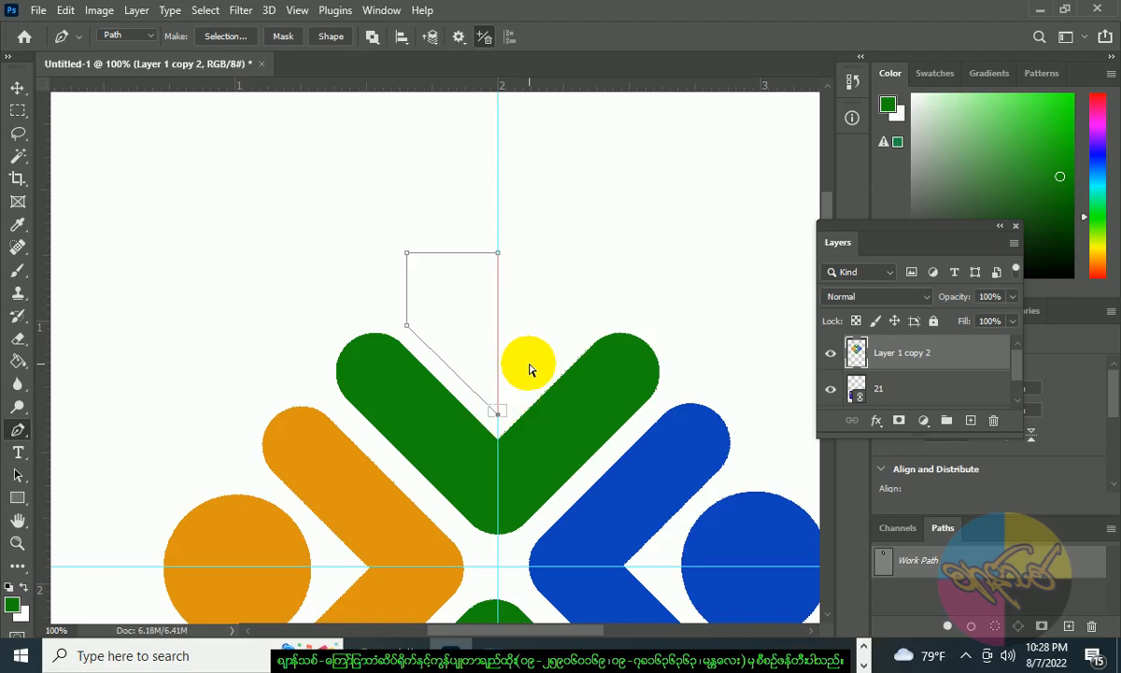
Transform a copy of the path with its reference point on the vertical guide at X 600 px, flip it horizontally and apply.
{"action": "left_click", "coordinate": [21, 480]}
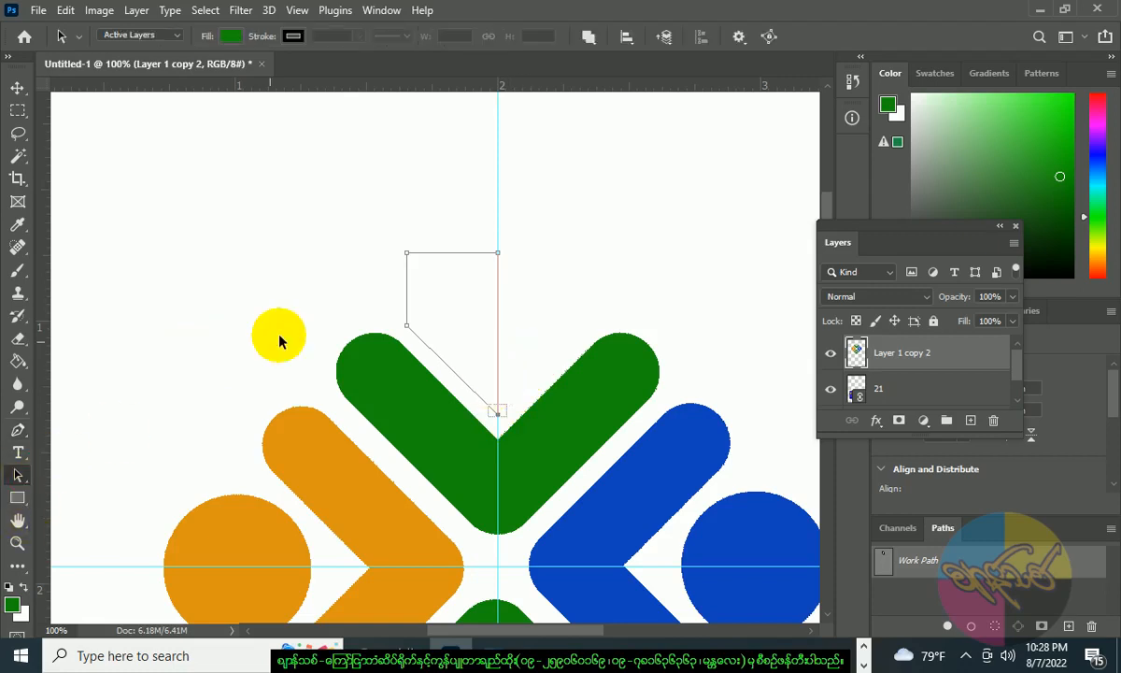
{"action": "left_click", "coordinate": [442, 255]}
{"action": "key", "text": "ctrl+minus"}
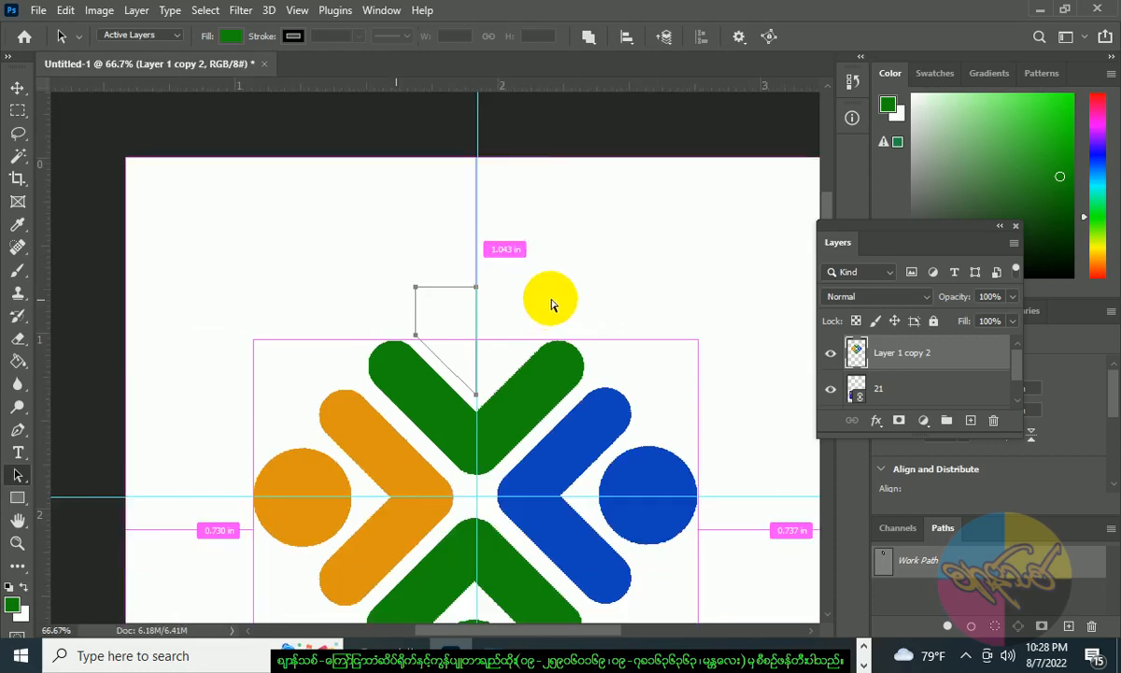
{"action": "key", "text": "ctrl+plus"}
{"action": "key", "text": "ctrl+t"}
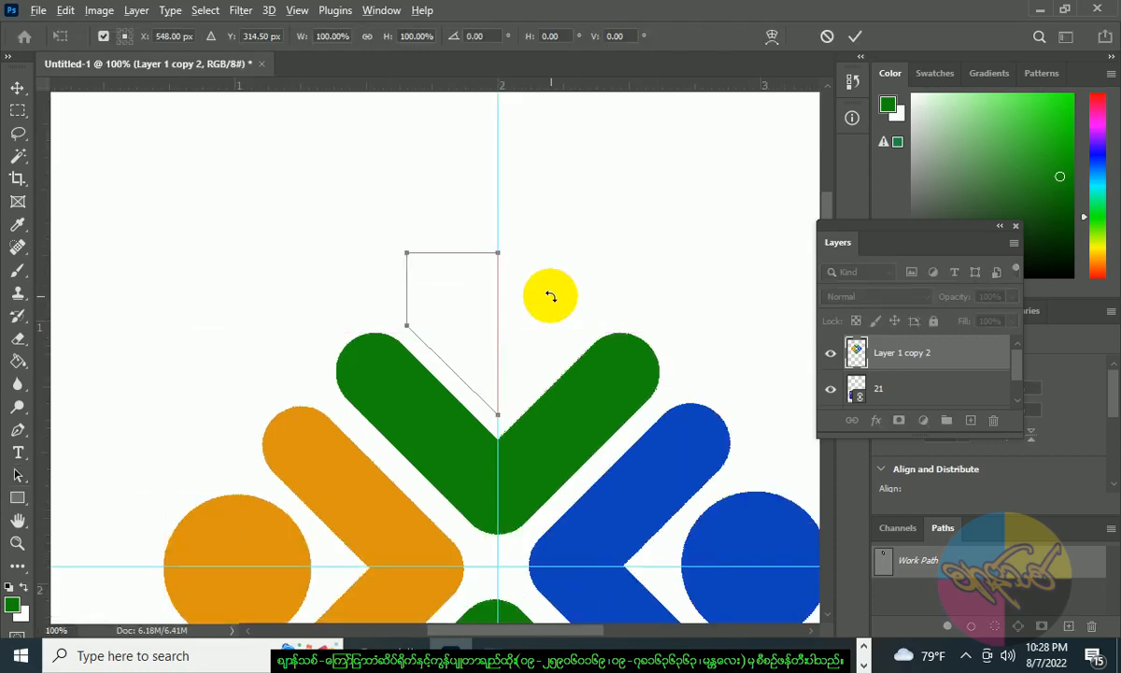
{"action": "key", "text": "ctrl+minus"}
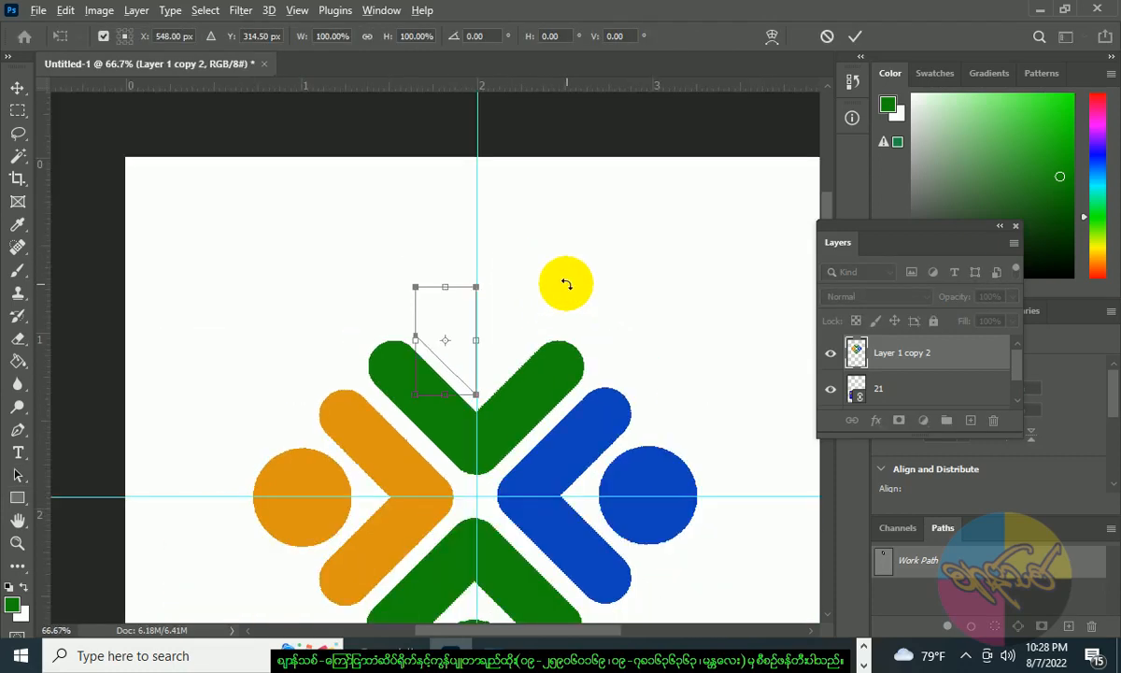
{"action": "left_click_drag", "start_coordinate": [445, 342], "coordinate": [476, 341]}
{"action": "right_click", "coordinate": [476, 342]}
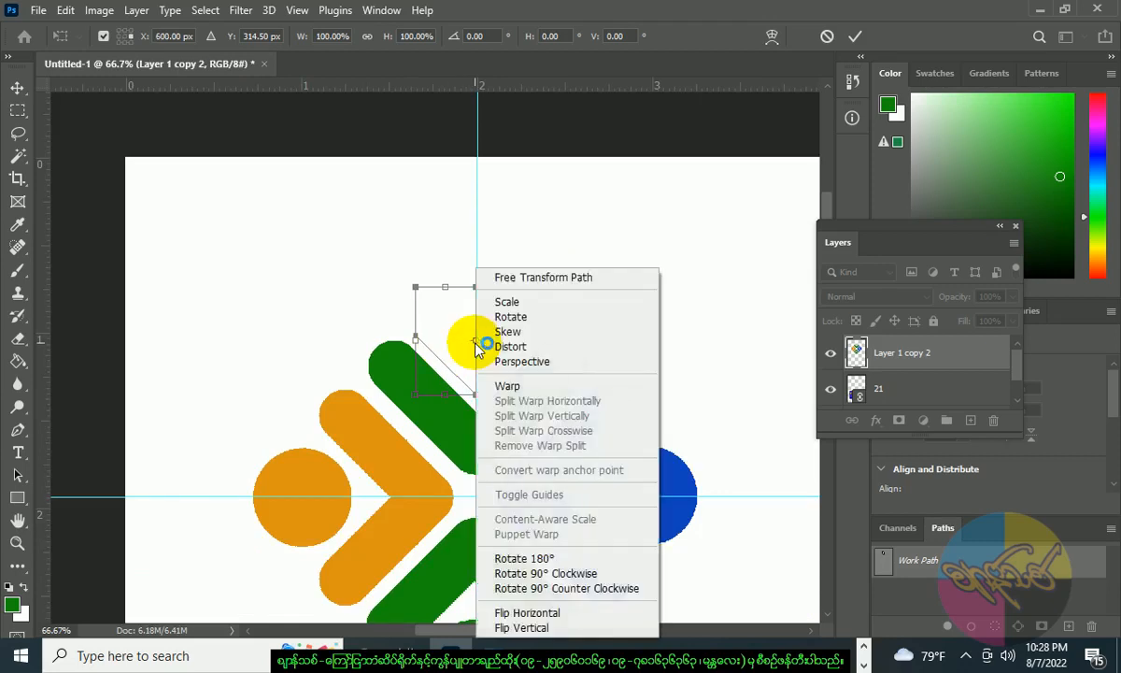
{"action": "left_click", "coordinate": [529, 608]}
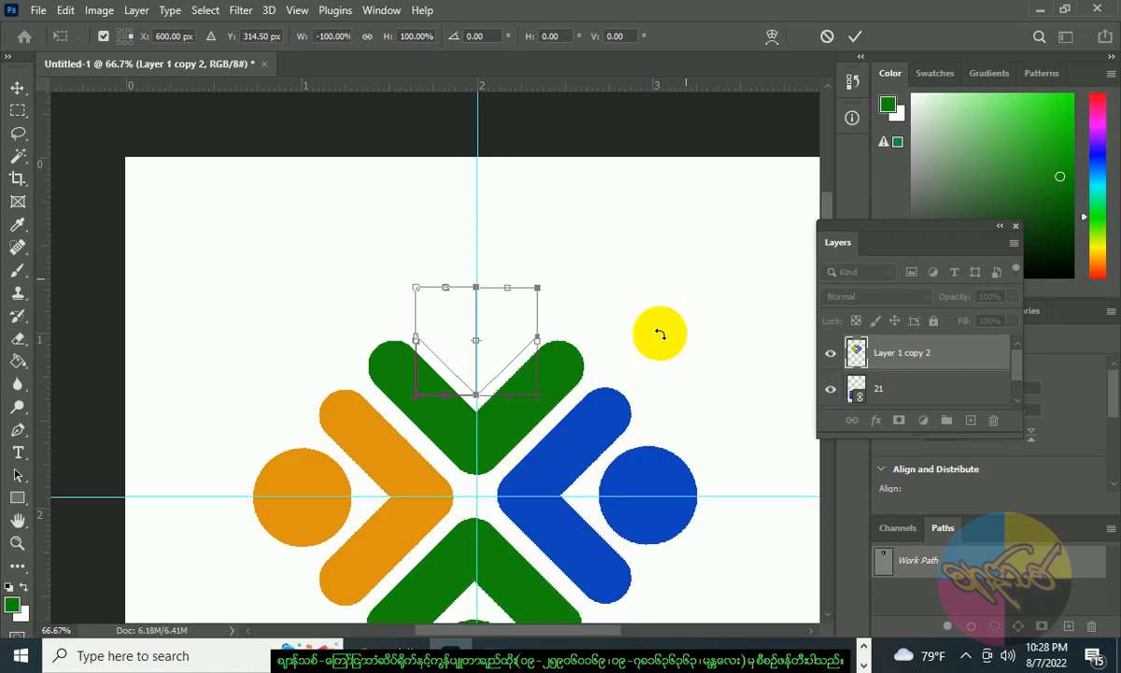
{"action": "left_click", "coordinate": [853, 46]}
Select both mirrored path halves and convert them to a new anti-aliased selection with a 0 pixel feather radius.
{"action": "left_click_drag", "start_coordinate": [376, 251], "coordinate": [584, 324]}
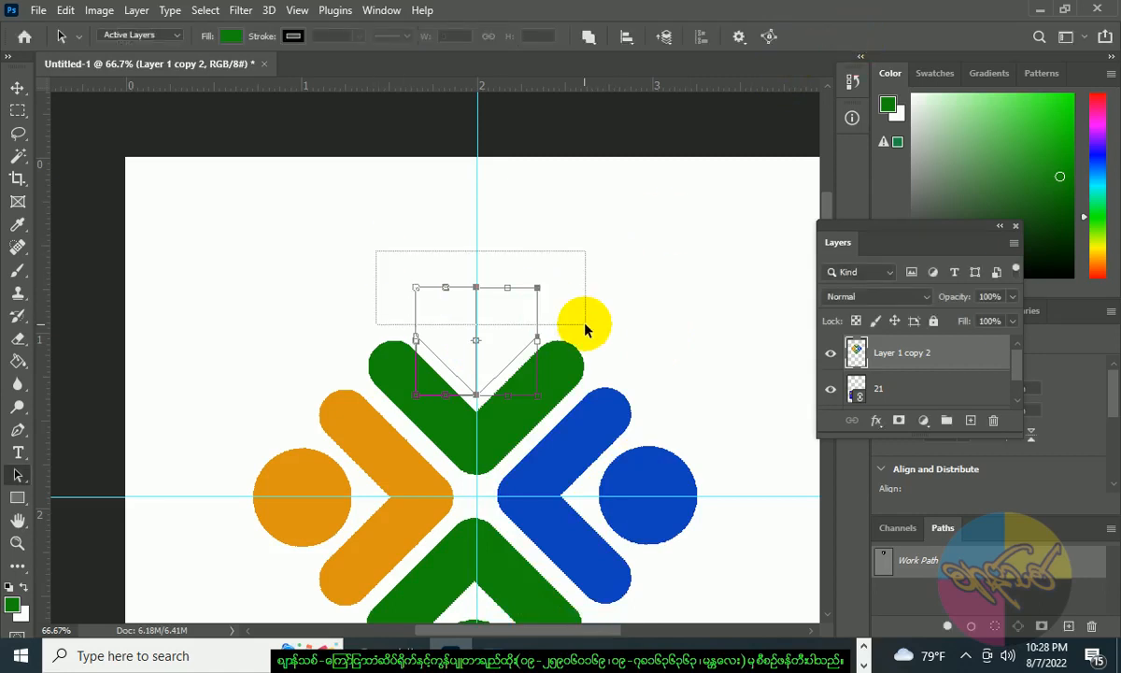
{"action": "right_click", "coordinate": [523, 311]}
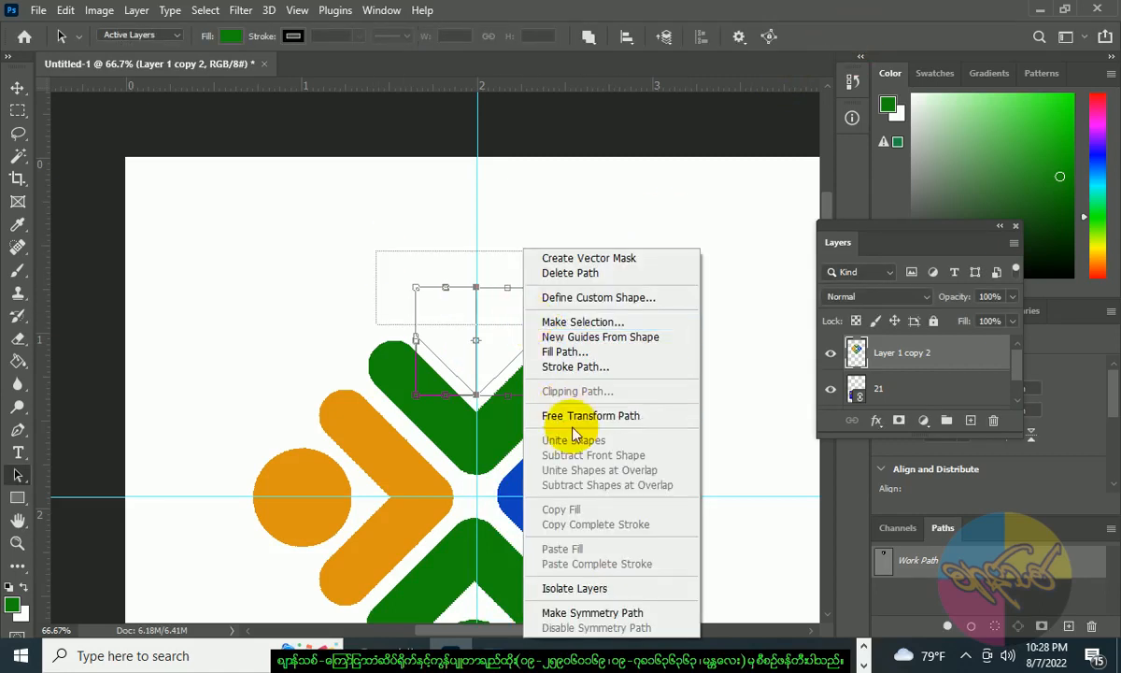
{"action": "left_click", "coordinate": [591, 321]}
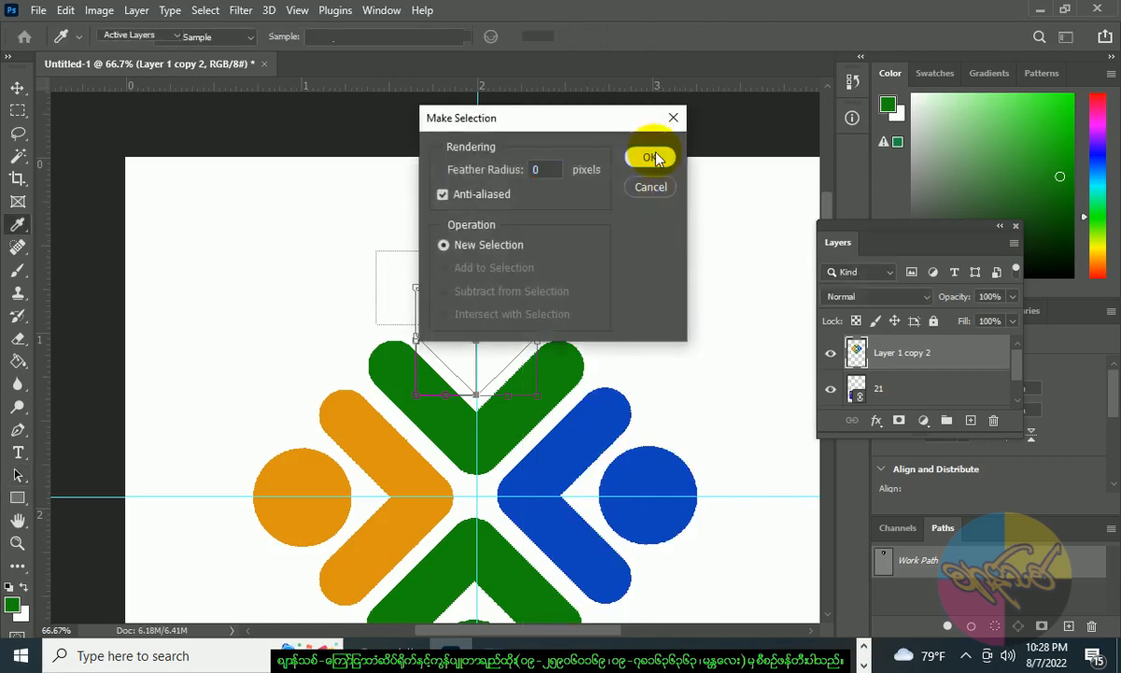
{"action": "left_click", "coordinate": [655, 156]}
{"action": "key", "text": "ctrl+minus"}
{"action": "key", "text": "ctrl+plus"}
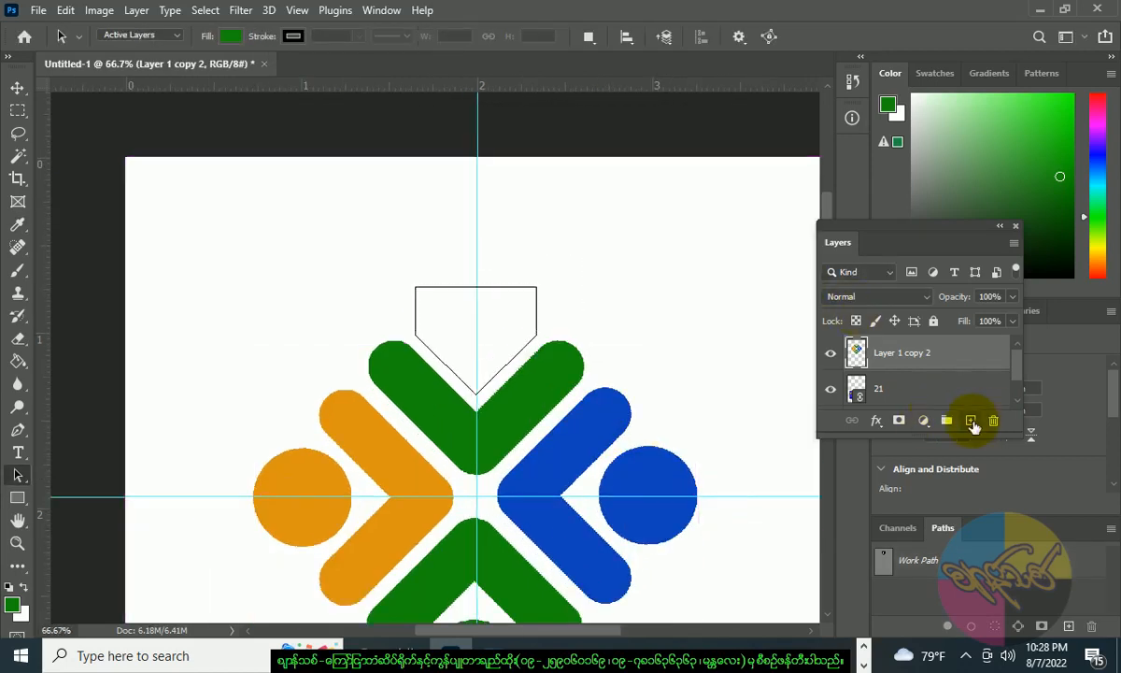
Add a new layer, restore the default black foreground colour and fill the pentagon-shaped selection with it.
{"action": "left_click", "coordinate": [971, 420]}
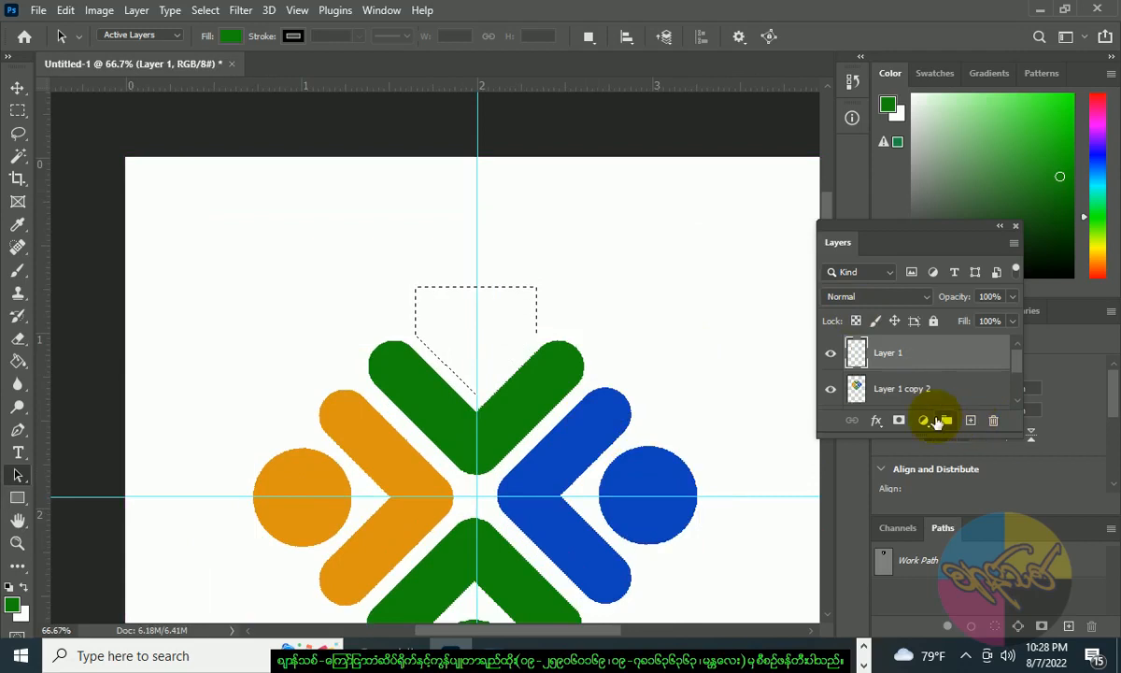
{"action": "left_click", "coordinate": [9, 587]}
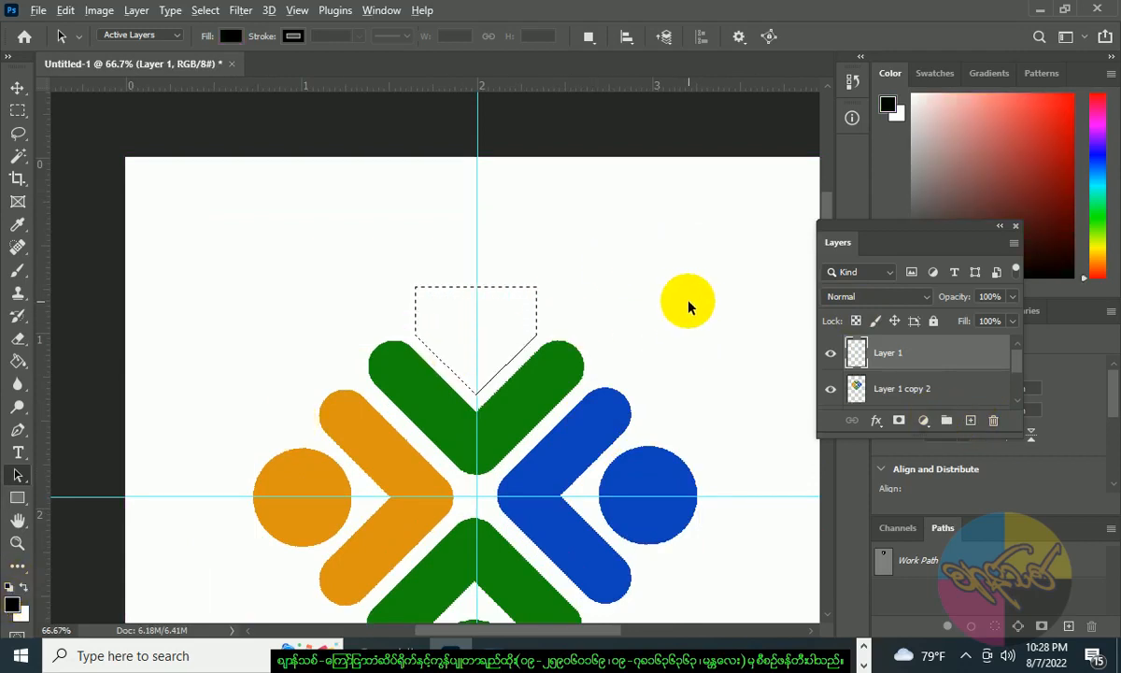
{"action": "key", "text": "alt+BackSpace"}
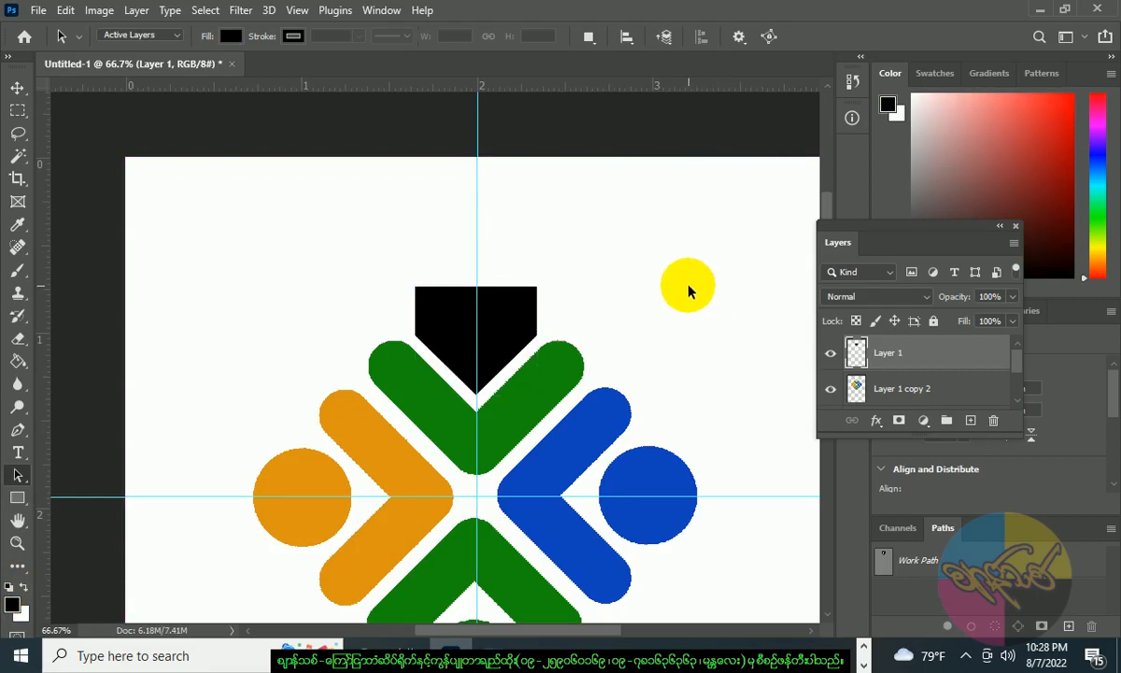
Draw a square path in the blank area beside the black pentagon and rotate it to stand on its corner as a diamond.
{"action": "left_click", "coordinate": [16, 500]}
{"action": "left_click_drag", "start_coordinate": [634, 230], "coordinate": [734, 339]}
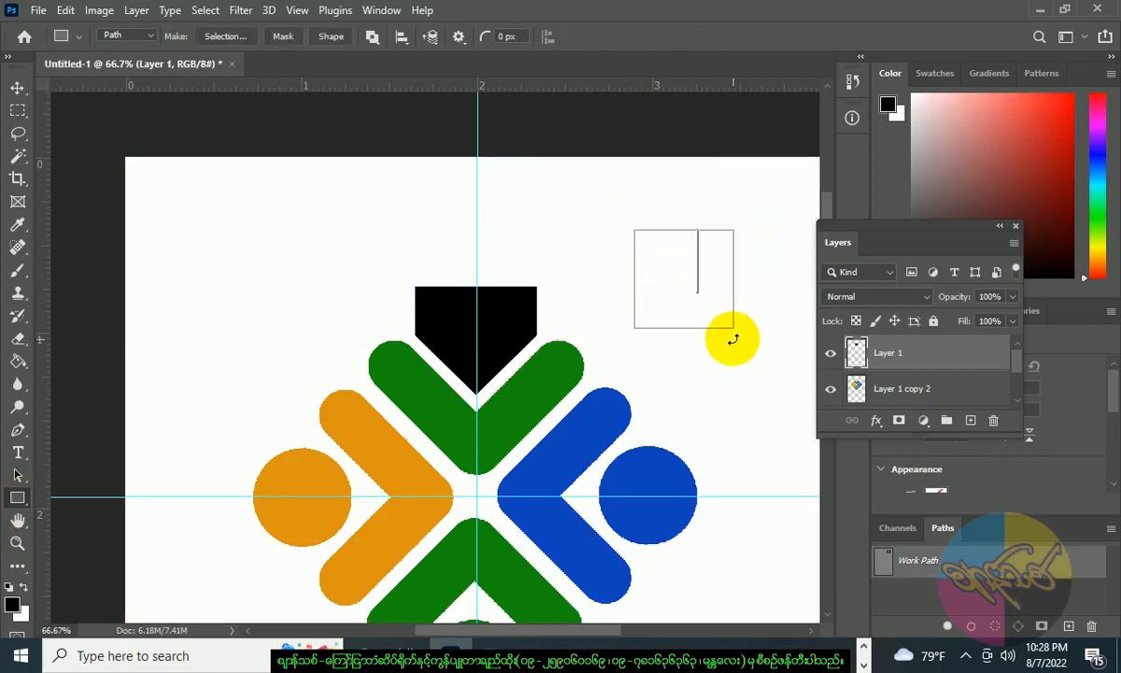
{"action": "key", "text": "ctrl+minus"}
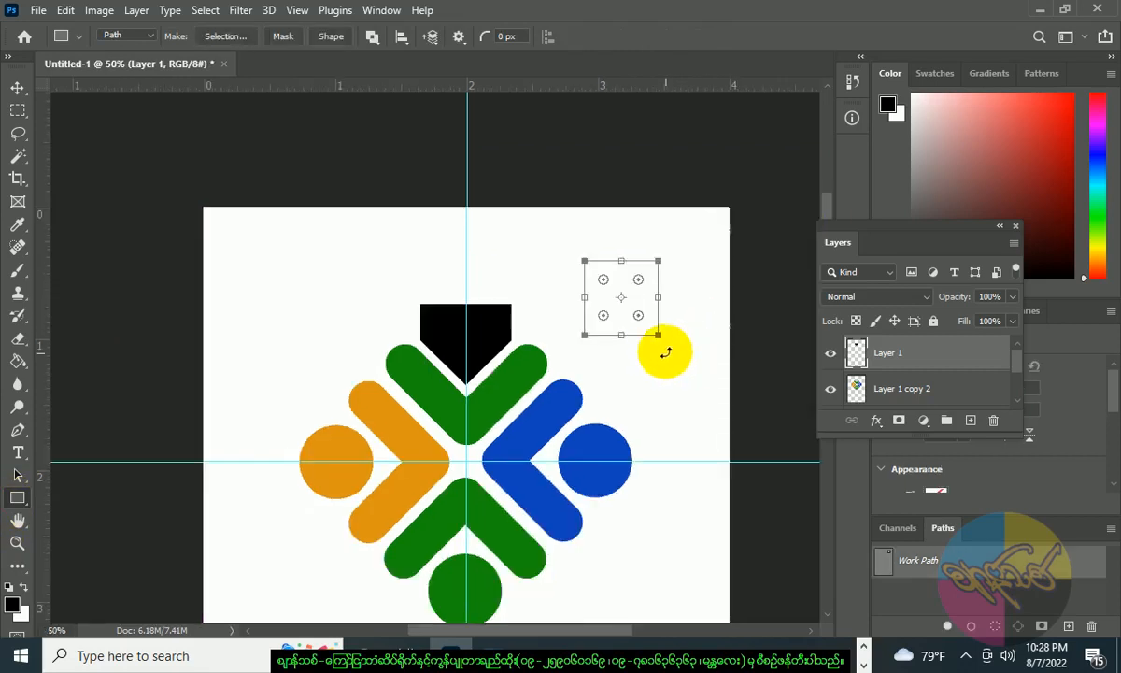
{"action": "left_click_drag", "start_coordinate": [663, 346], "coordinate": [695, 307]}
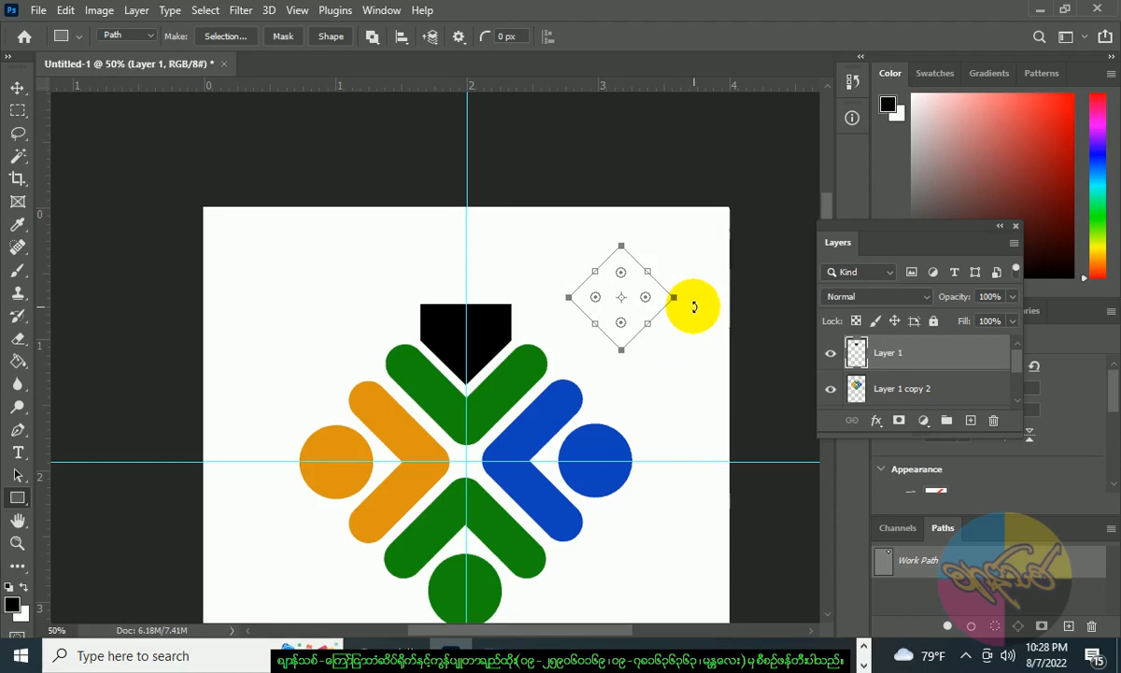
{"action": "key", "text": "ctrl+Return"}
{"action": "key", "text": "ctrl+minus"}
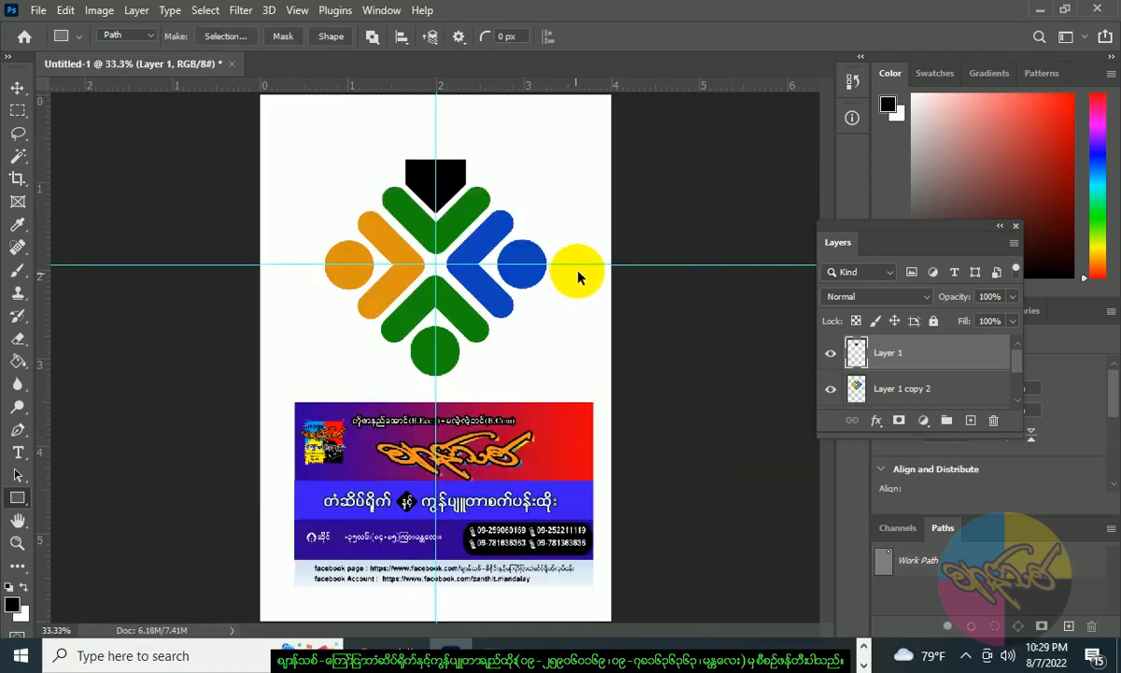
{"action": "key", "text": "ctrl+z"}
{"action": "left_click_drag", "start_coordinate": [580, 198], "coordinate": [592, 156]}
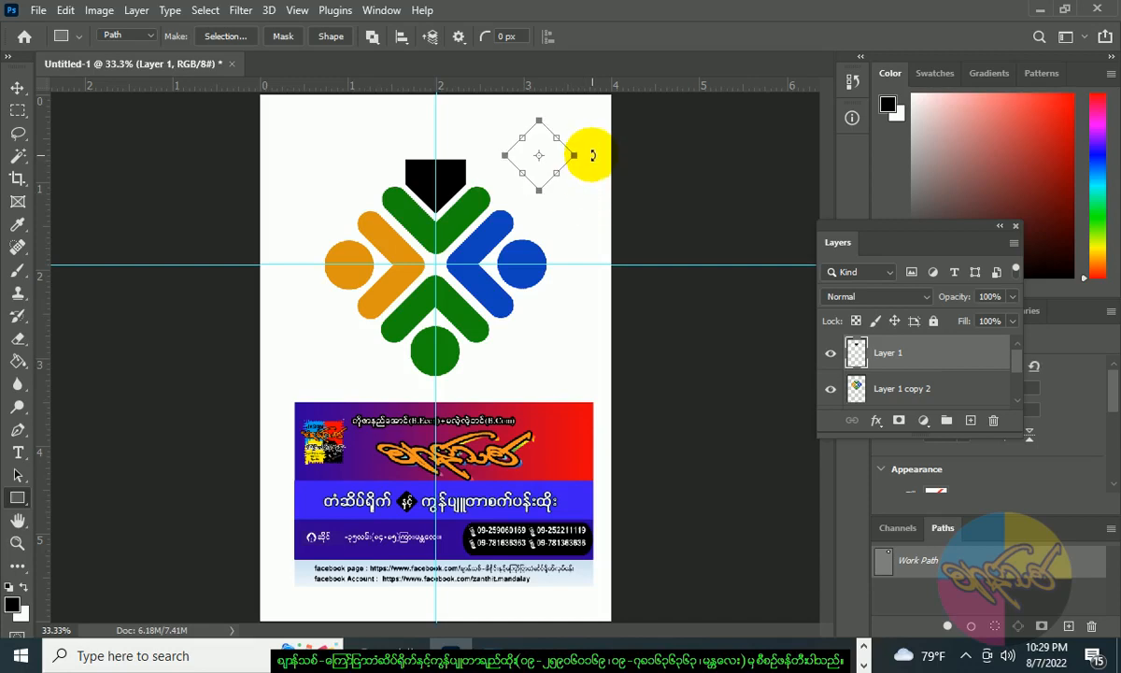
Transform the diamond path to 176.99% width and 51.46% height, centred over the black pentagon at X 599.50 px, Y 213.50 px.
{"action": "key", "text": "Return"}
{"action": "key", "text": "ctrl+plus"}
{"action": "scroll", "coordinate": [598, 262], "scroll_direction": "up", "scroll_amount": 5}
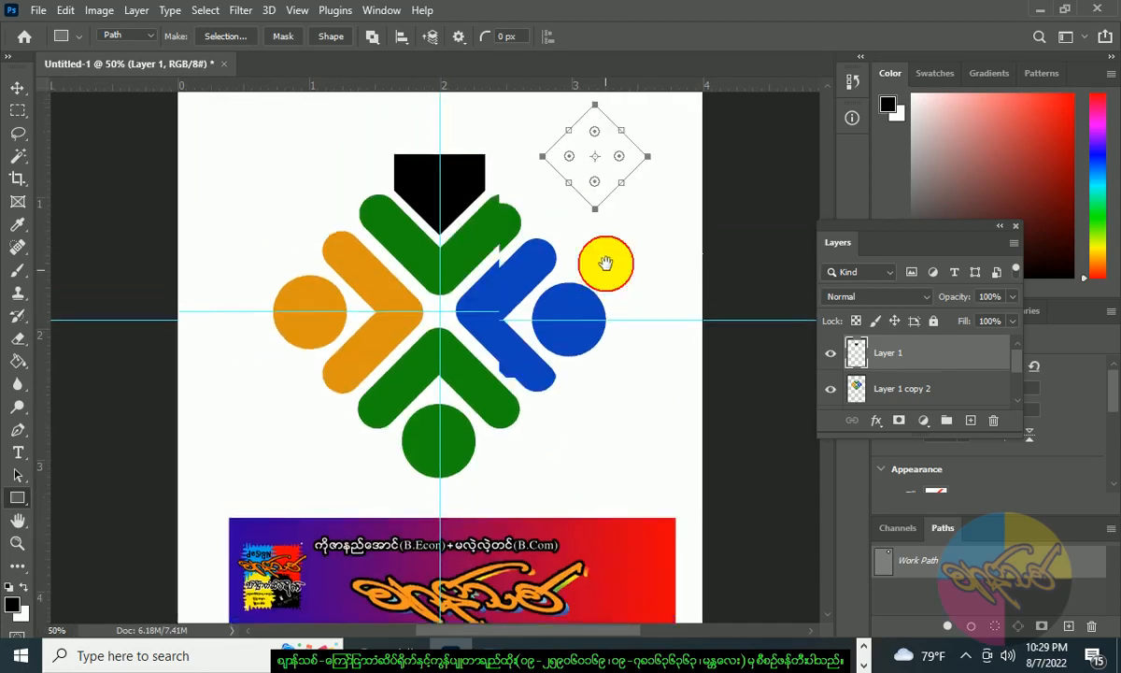
{"action": "left_click", "coordinate": [18, 475]}
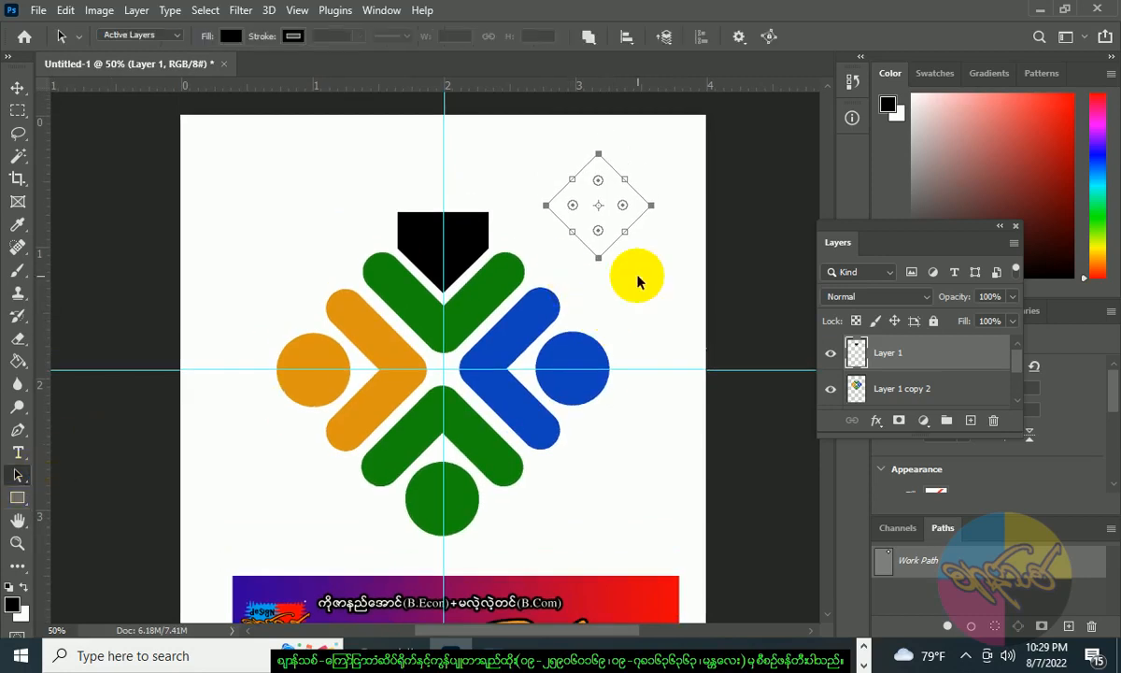
{"action": "key", "text": "ctrl+t"}
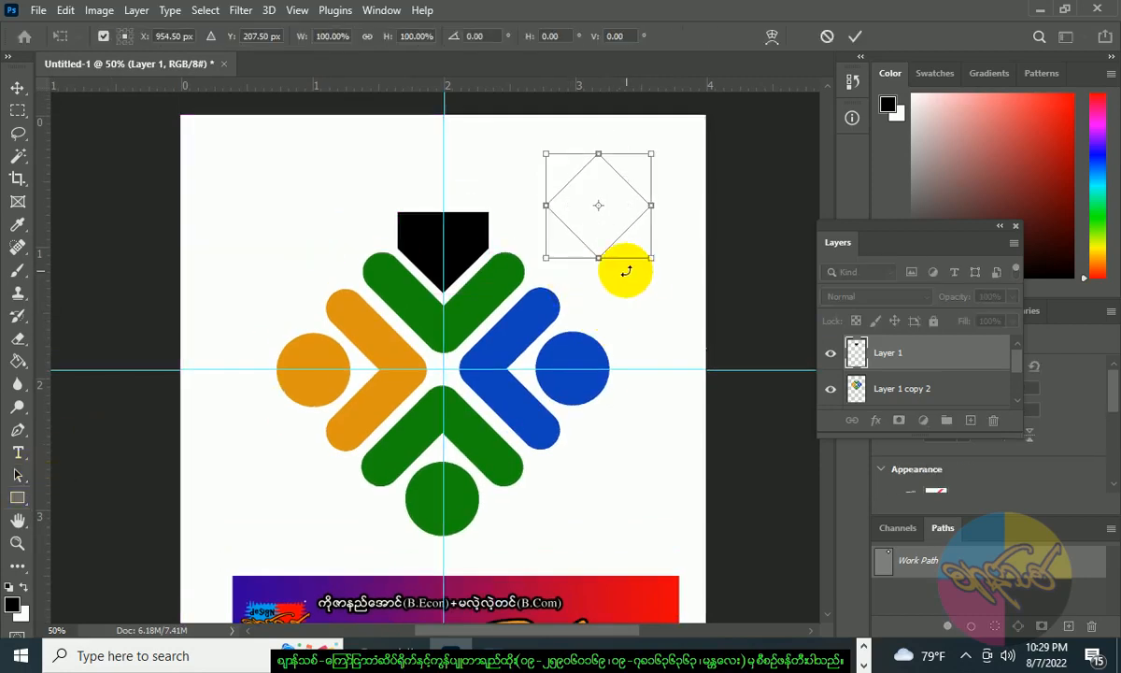
{"action": "left_click_drag", "start_coordinate": [601, 260], "coordinate": [537, 199]}
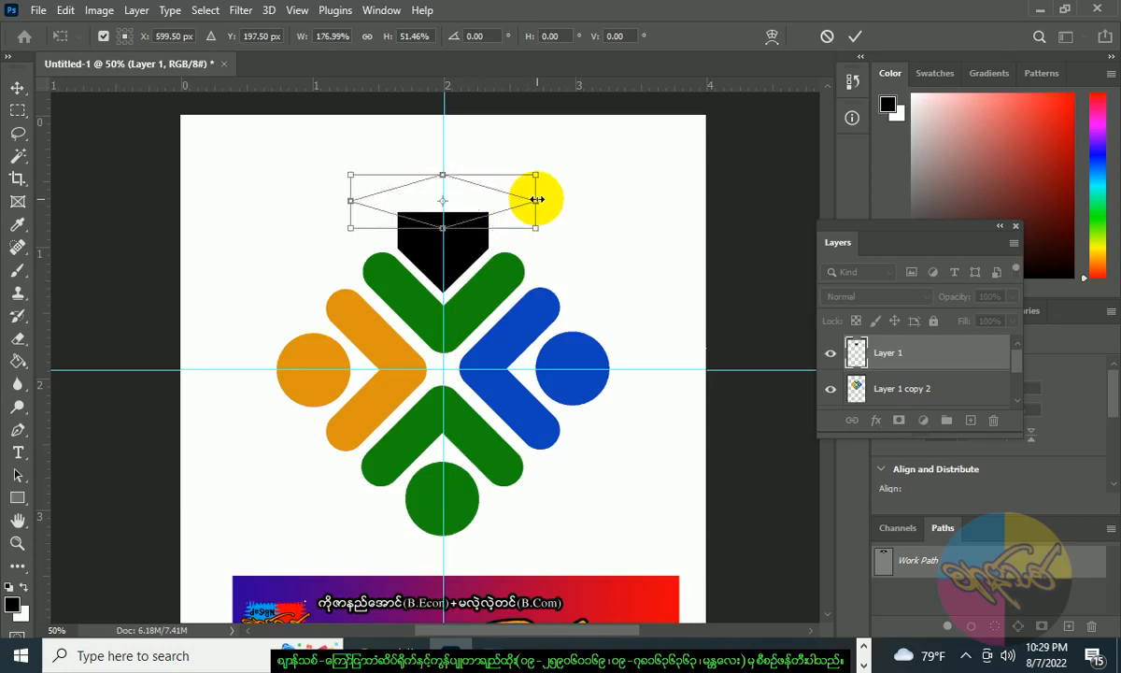
{"action": "left_click_drag", "start_coordinate": [498, 214], "coordinate": [496, 215]}
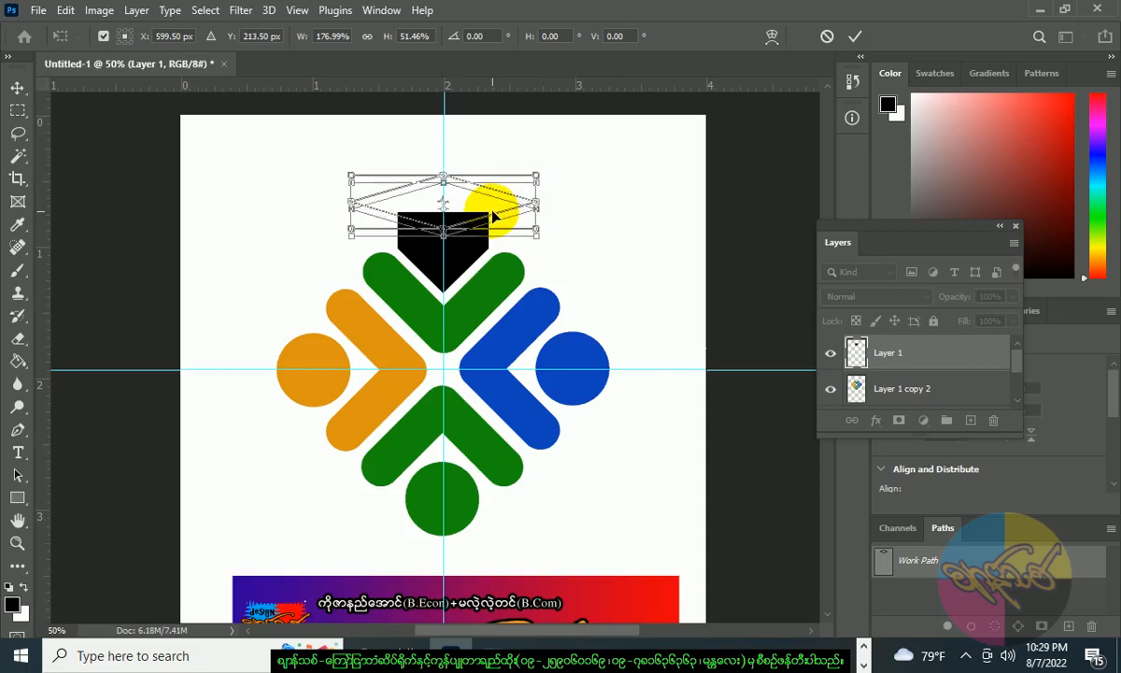
{"action": "key", "text": "a"}
{"action": "left_click", "coordinate": [505, 254]}
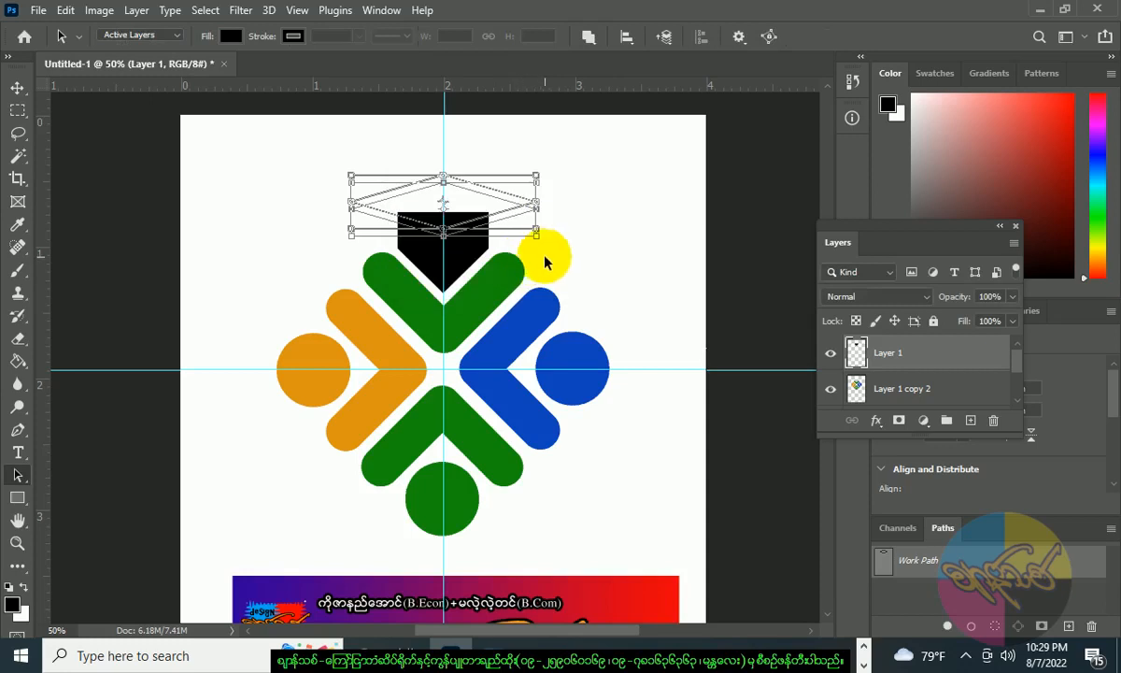
{"action": "key", "text": "ctrl+0"}
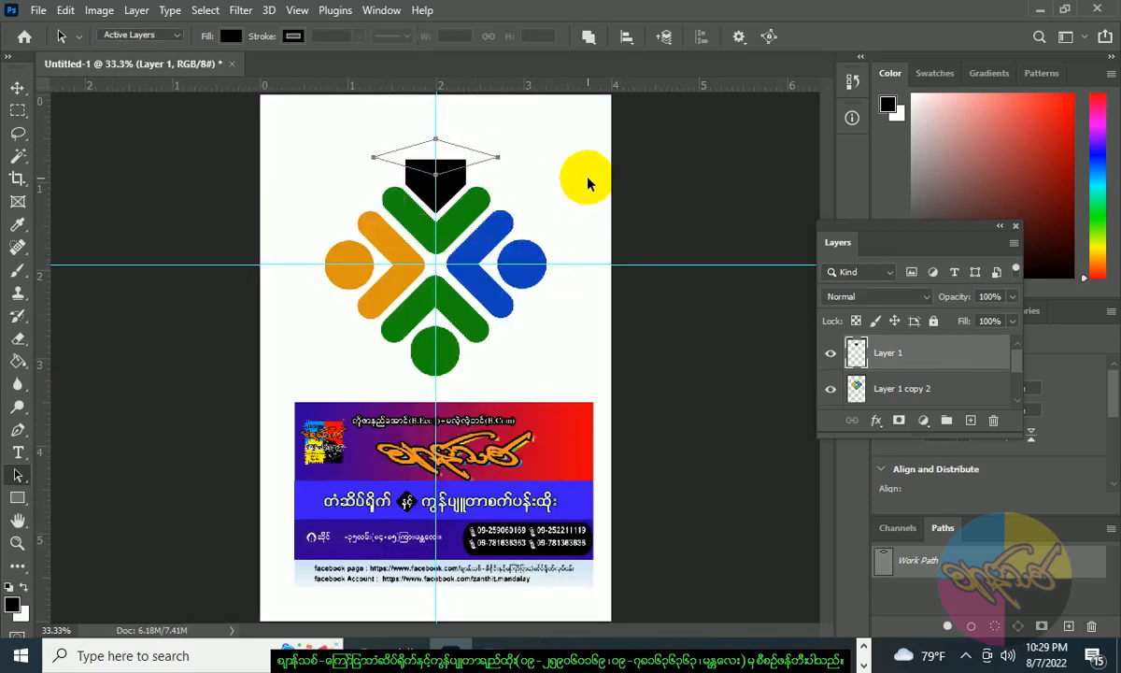
Convert the flattened diamond path to a new anti-aliased selection with a 0 pixel feather radius.
{"action": "left_click_drag", "start_coordinate": [486, 161], "coordinate": [458, 148]}
{"action": "right_click", "coordinate": [458, 147]}
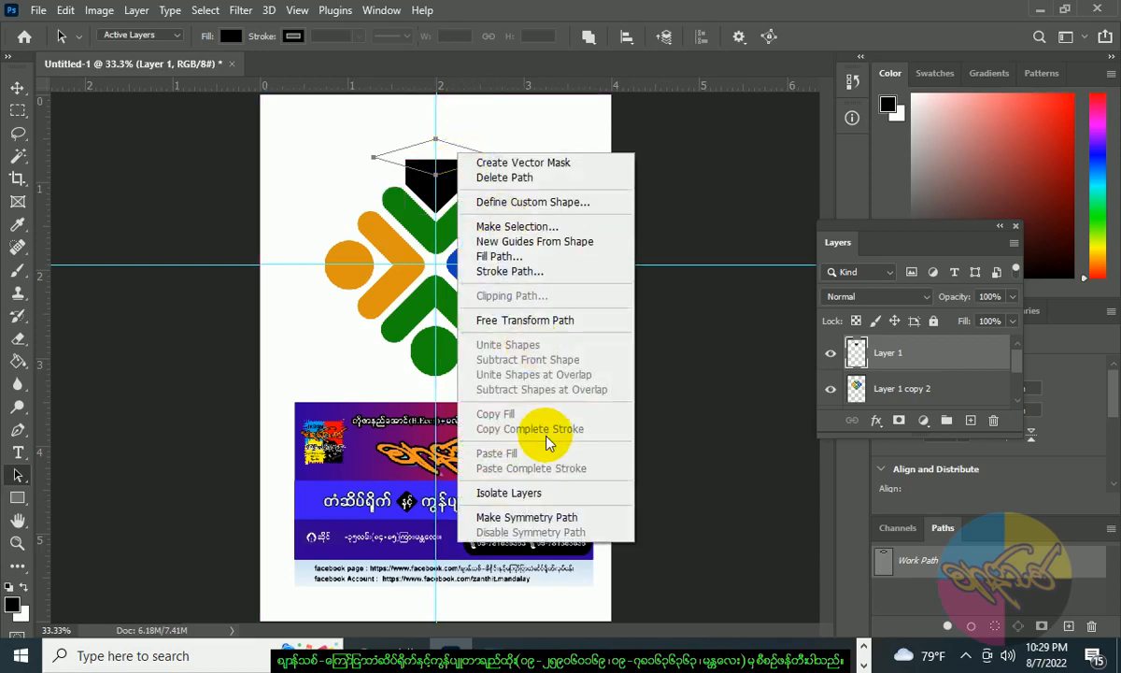
{"action": "left_click", "coordinate": [528, 227]}
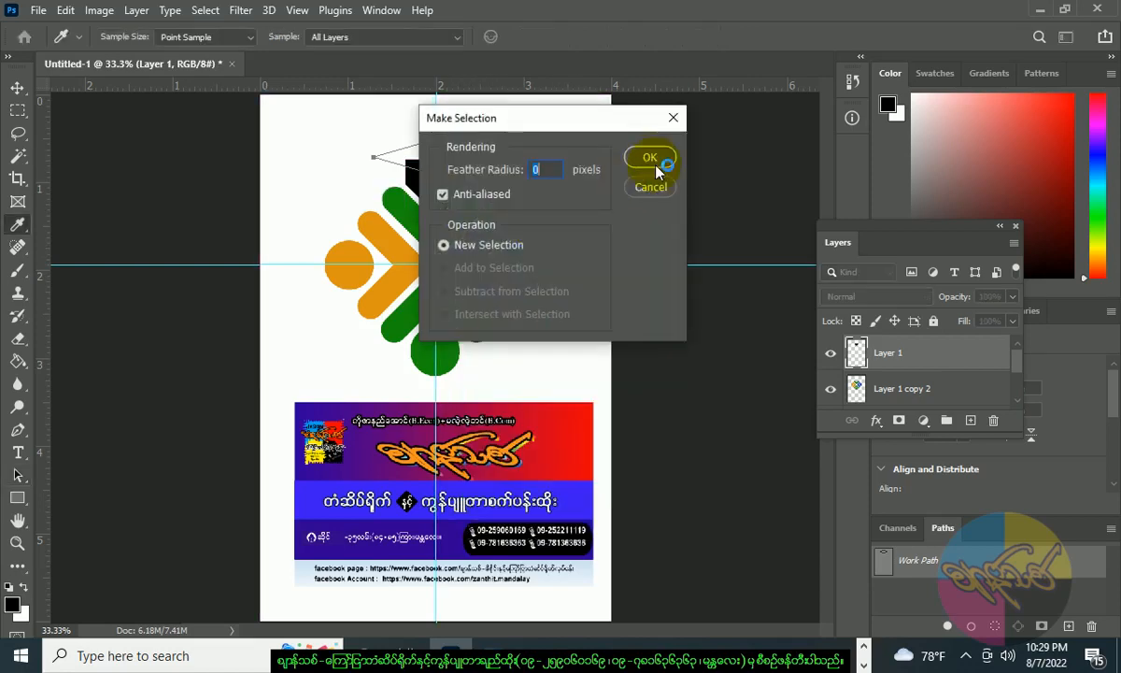
{"action": "left_click", "coordinate": [658, 169]}
Add a new layer, fill the flattened diamond selection with the black foreground colour and deselect.
{"action": "left_click", "coordinate": [971, 422]}
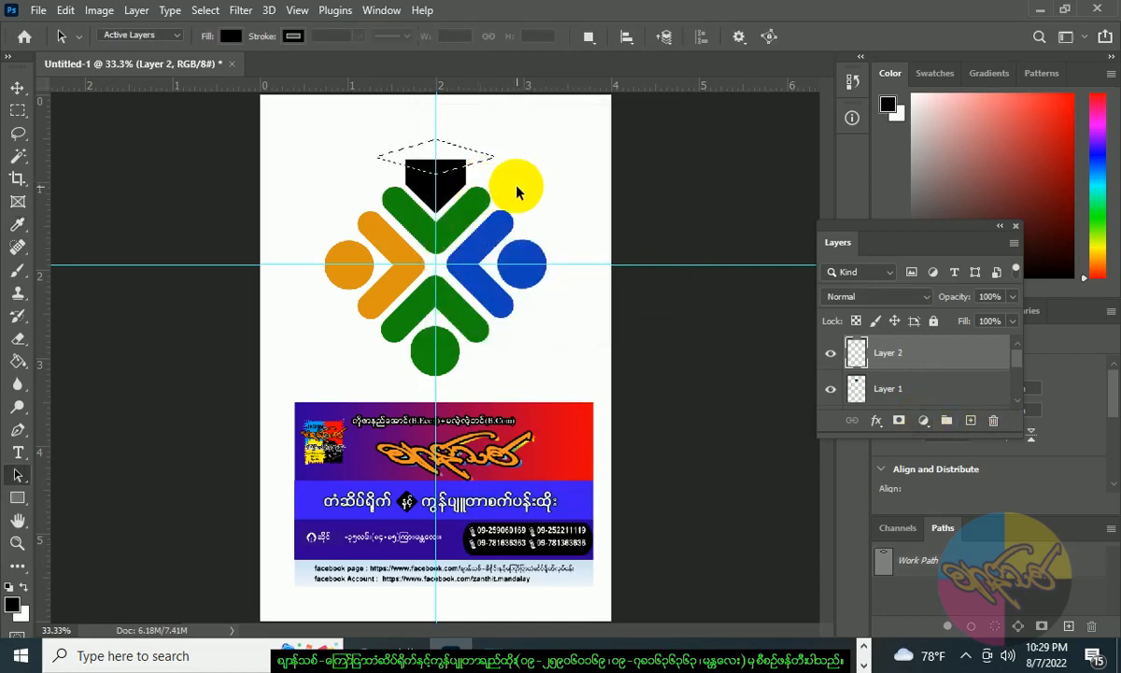
{"action": "key", "text": "ctrl+plus"}
{"action": "key", "text": "ctrl+plus"}
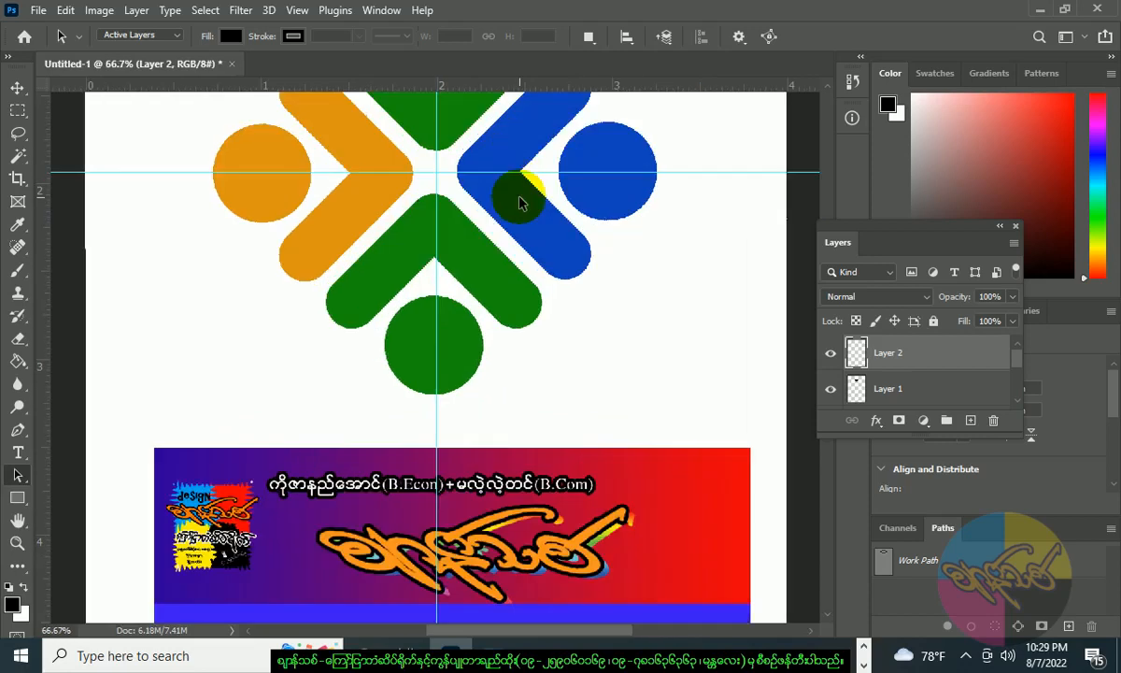
{"action": "left_click_drag", "start_coordinate": [518, 193], "coordinate": [574, 430]}
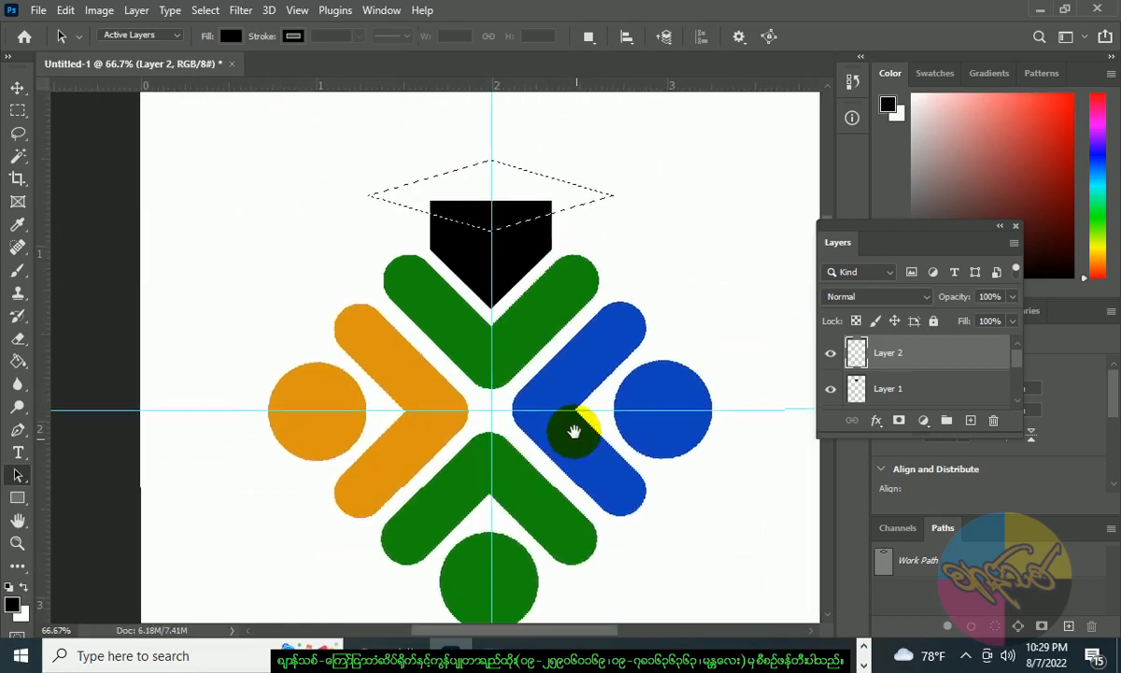
{"action": "key", "text": "alt+BackSpace"}
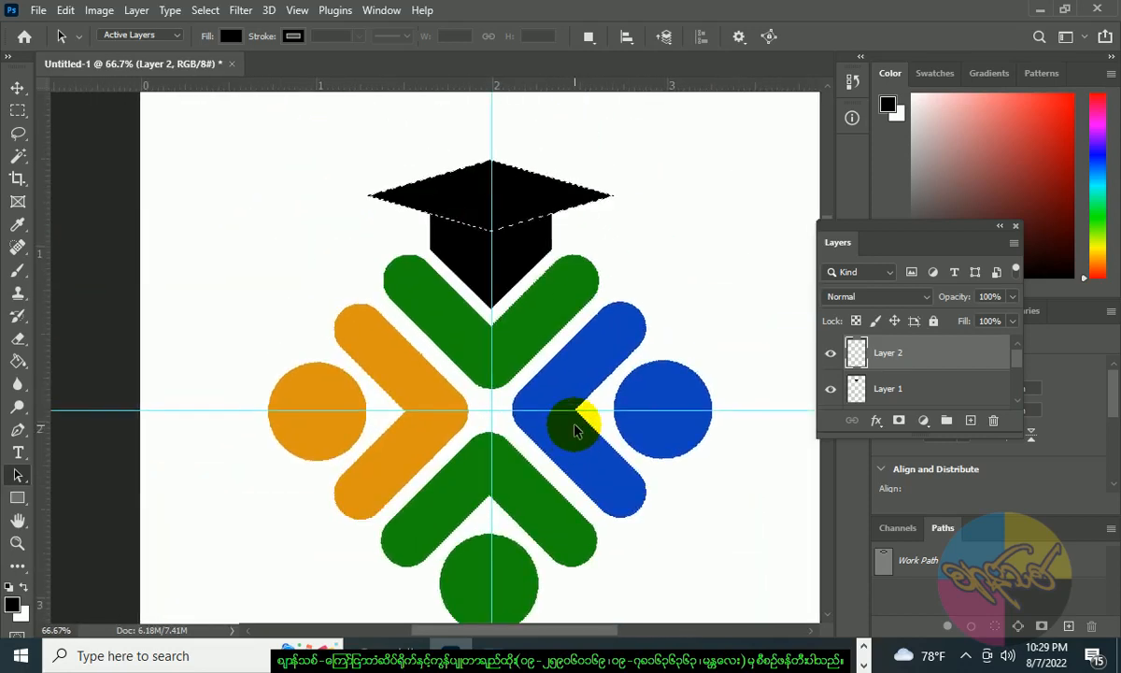
{"action": "key", "text": "ctrl+d"}
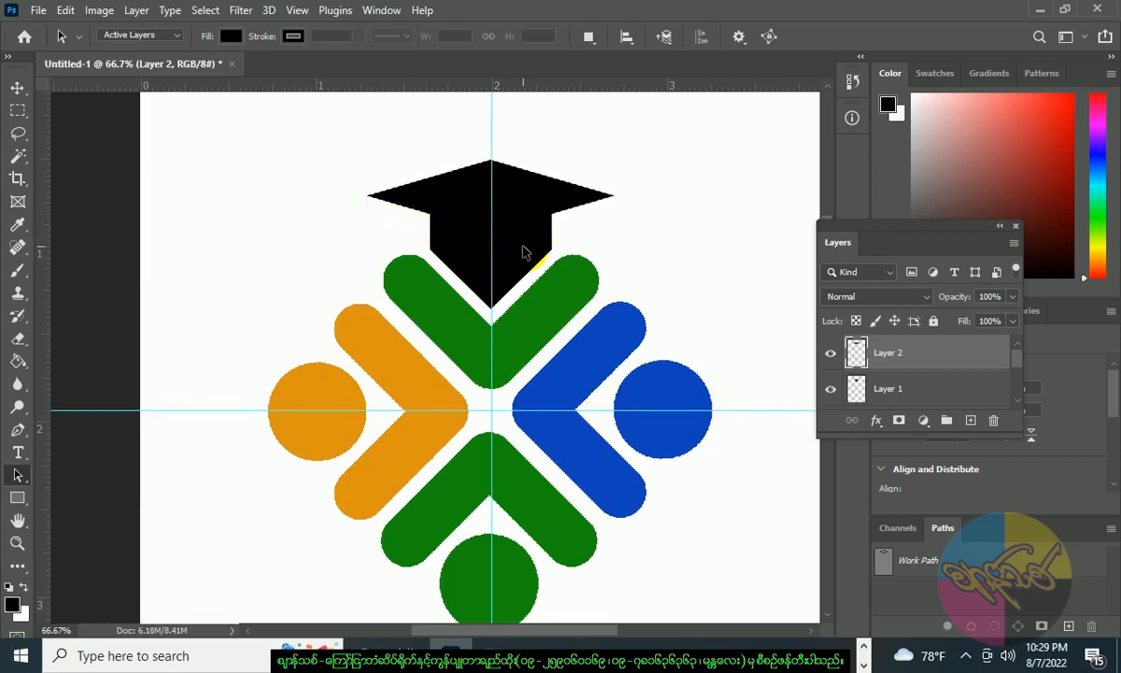
Apply a white 6 px stroke layer style positioned outside to the black diamond's layer.
{"action": "double_click", "coordinate": [931, 363]}
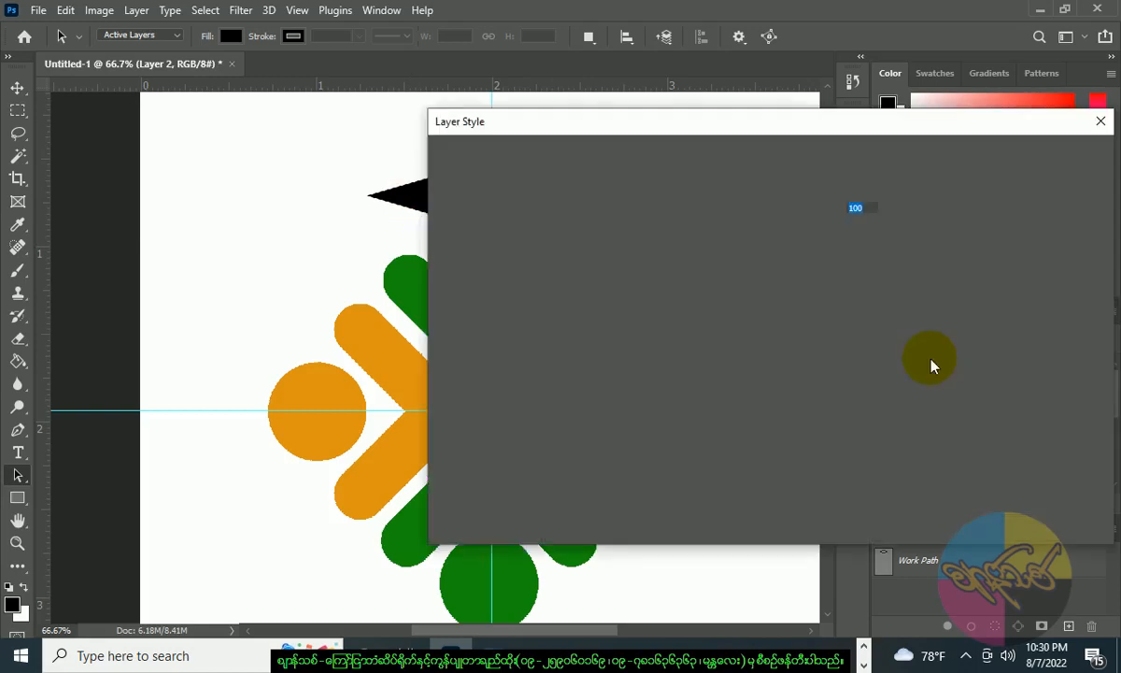
{"action": "left_click_drag", "start_coordinate": [554, 126], "coordinate": [729, 92]}
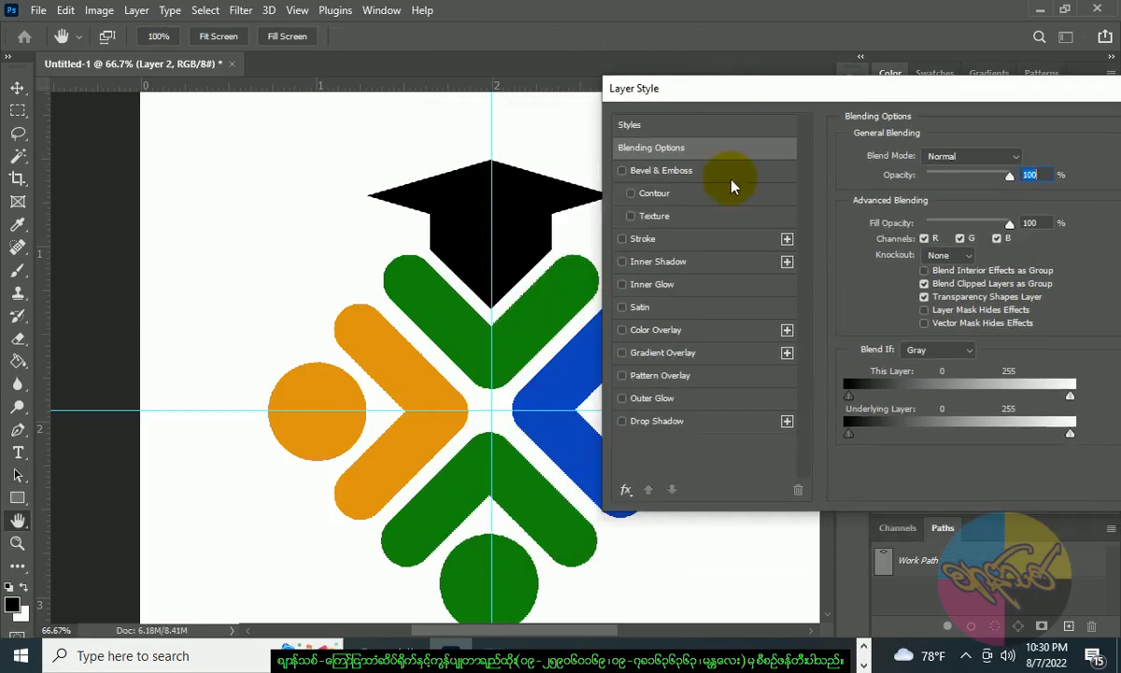
{"action": "left_click", "coordinate": [665, 241]}
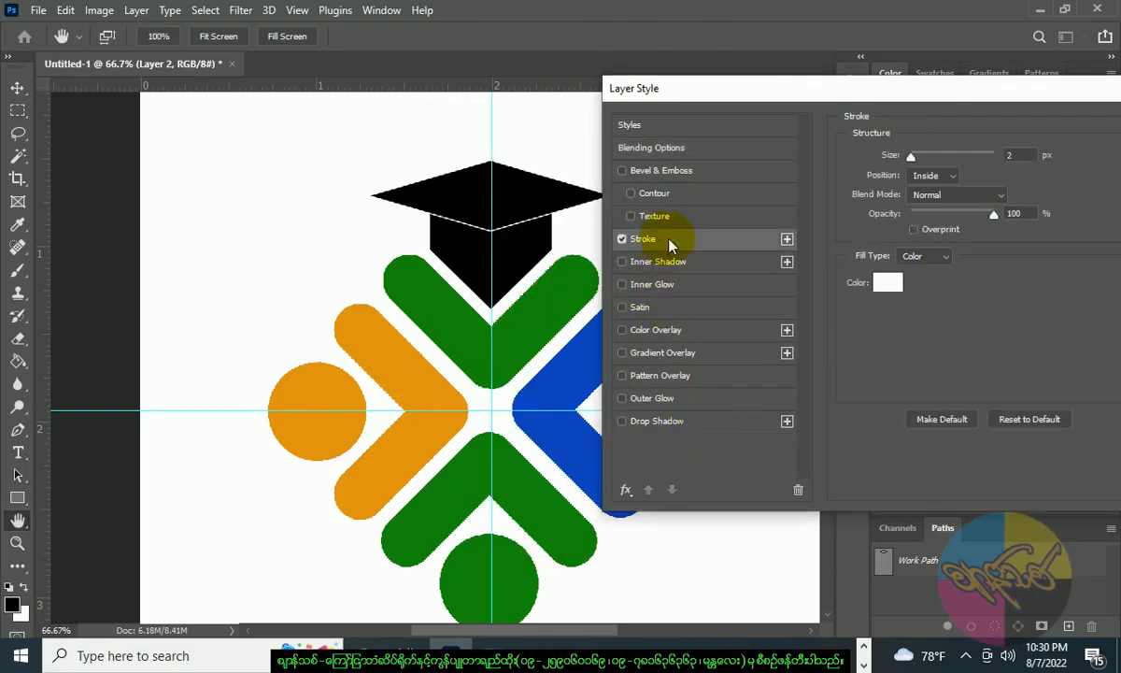
{"action": "left_click_drag", "start_coordinate": [912, 156], "coordinate": [916, 157]}
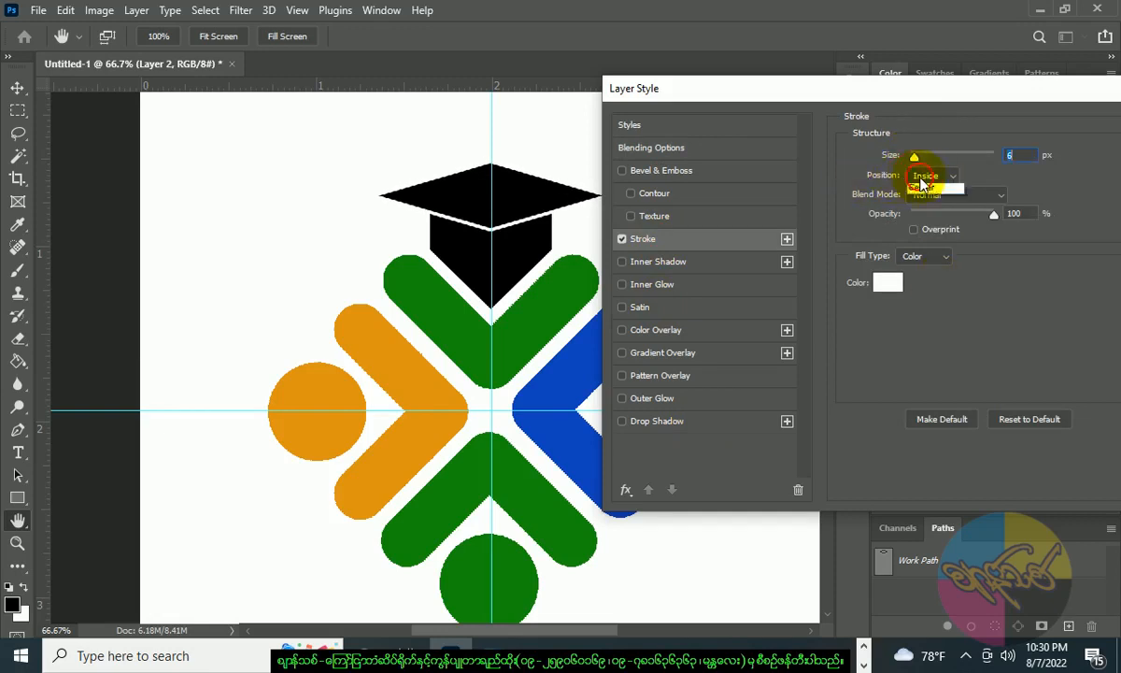
{"action": "left_click", "coordinate": [920, 176]}
{"action": "left_click", "coordinate": [925, 166]}
{"action": "left_click_drag", "start_coordinate": [875, 98], "coordinate": [694, 175]}
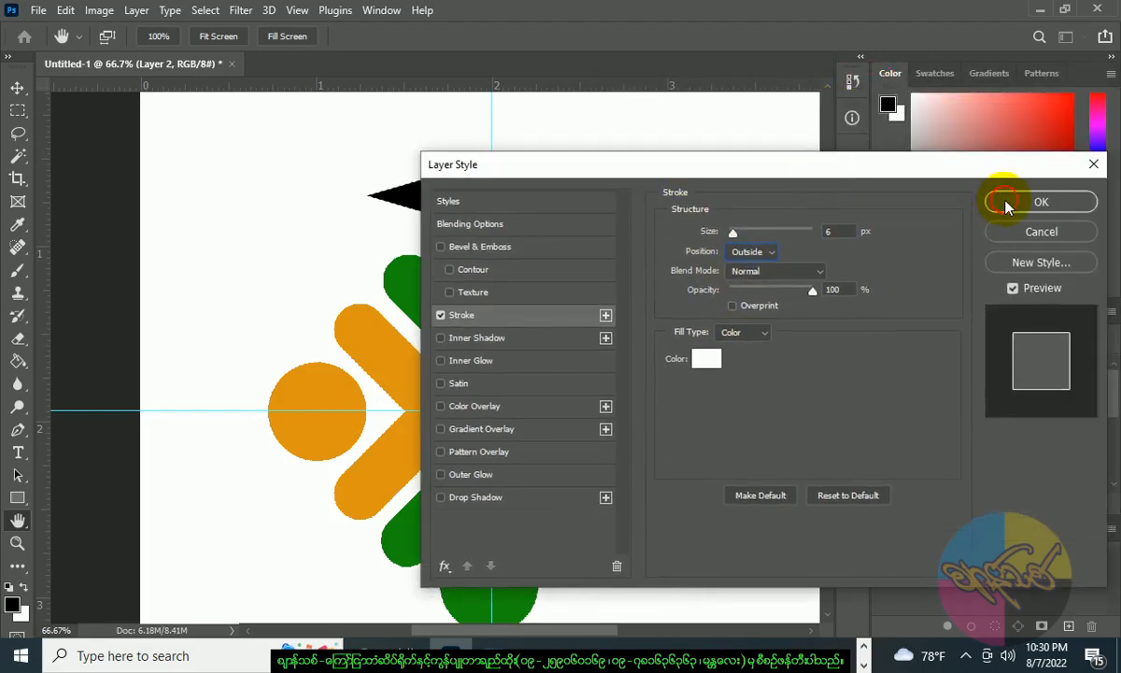
{"action": "left_click", "coordinate": [1039, 202]}
Stretch the black diamond downward to about 119.5% of its height, keeping its width and upper point fixed.
{"action": "key", "text": "ctrl+t"}
{"action": "mouse_move", "coordinate": [491, 237]}
{"action": "left_mouse_down"}
{"action": "mouse_move", "coordinate": [494, 253]}
{"action": "mouse_move", "coordinate": [492, 244]}
{"action": "left_mouse_up"}
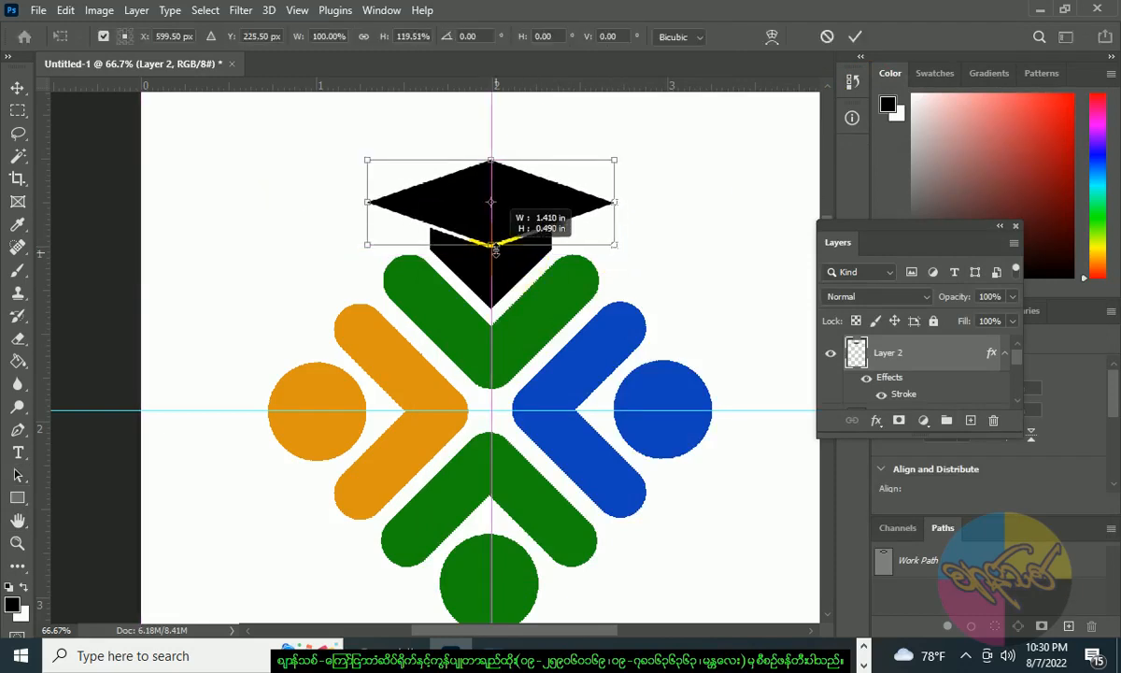
{"action": "left_click", "coordinate": [855, 37]}
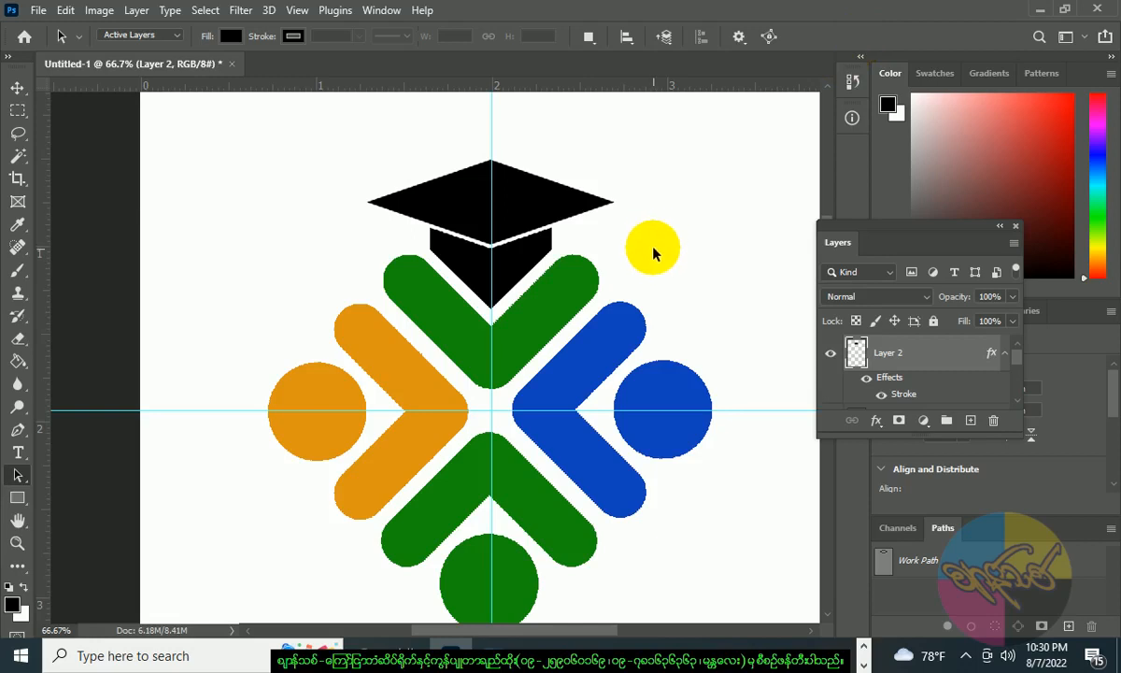
Clear all guides from the document and fit the whole page in view.
{"action": "key", "text": "ctrl+minus"}
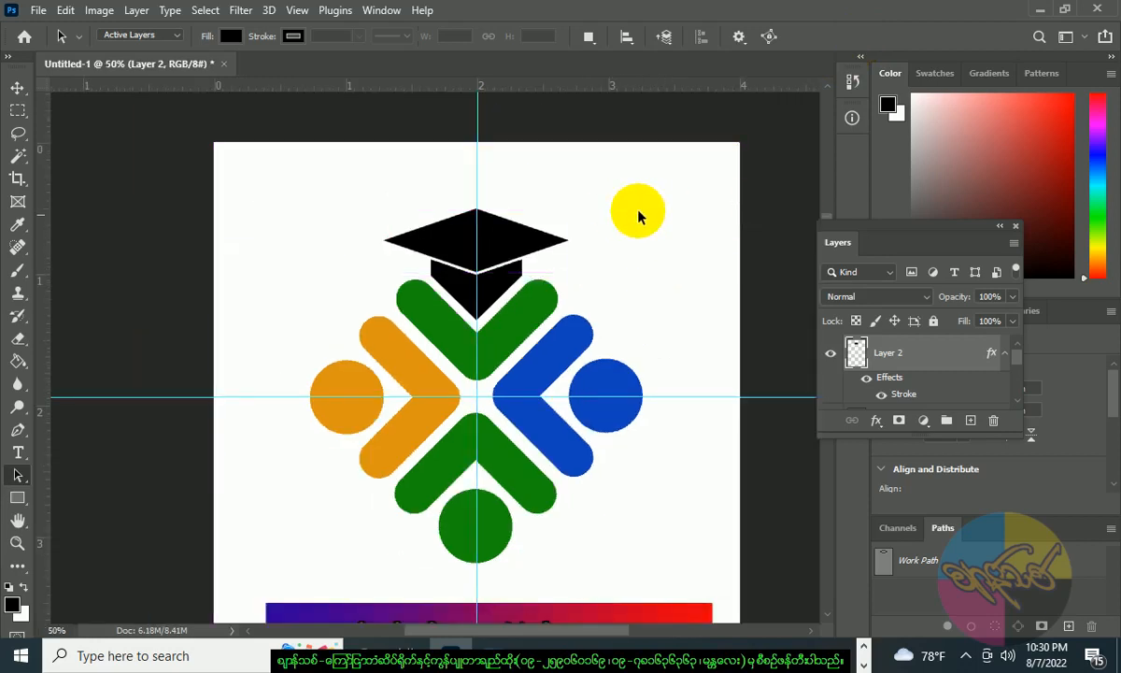
{"action": "scroll", "coordinate": [656, 263], "scroll_direction": "down", "scroll_amount": 3}
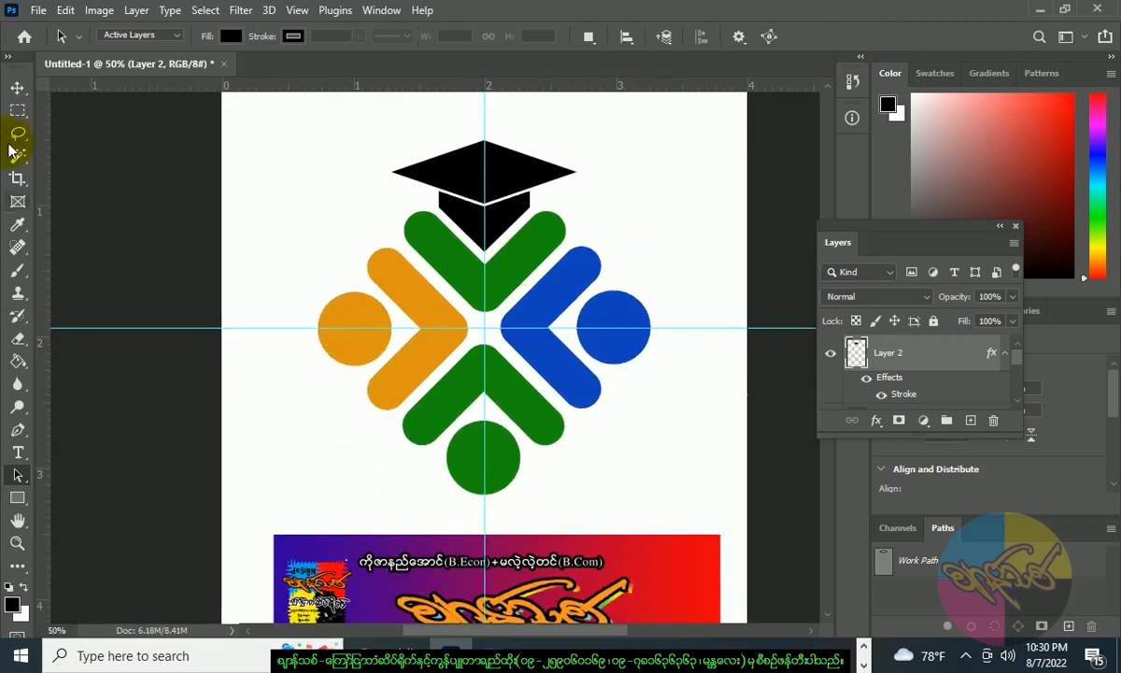
{"action": "left_click", "coordinate": [17, 87]}
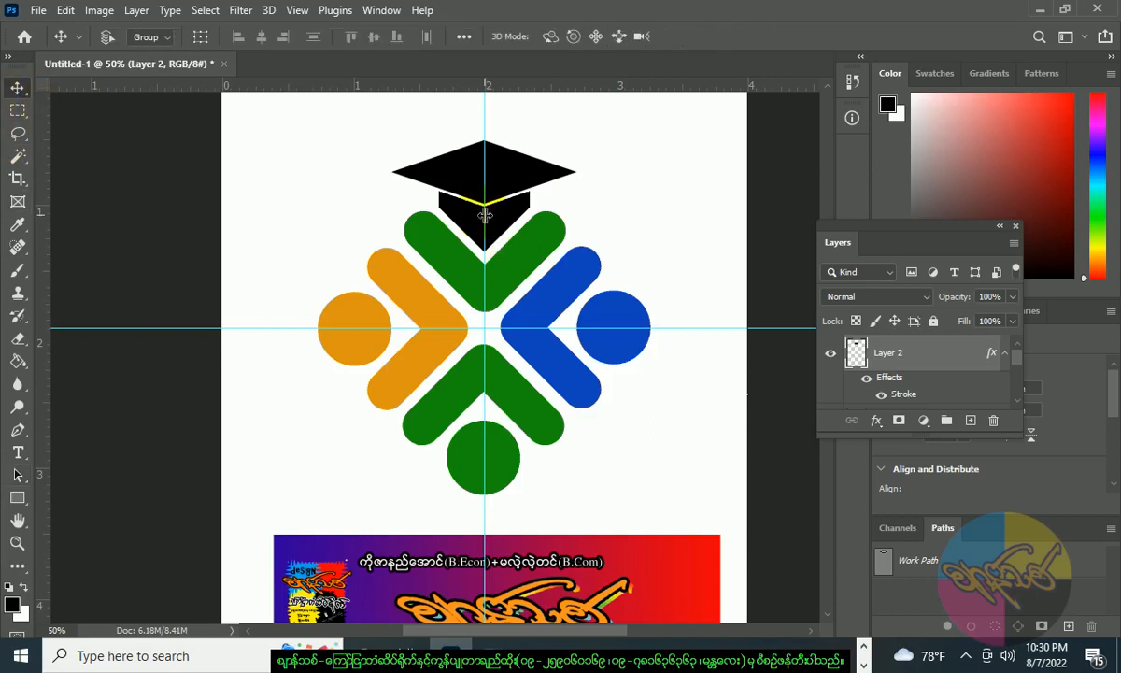
{"action": "left_click", "coordinate": [297, 10]}
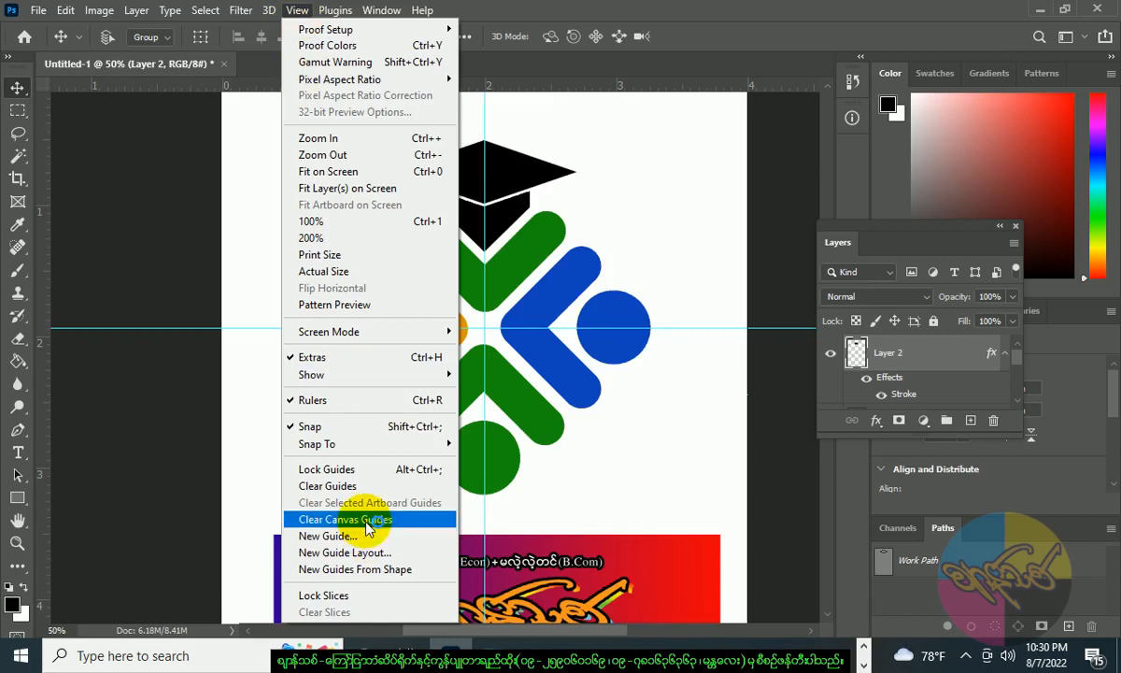
{"action": "left_click", "coordinate": [408, 484]}
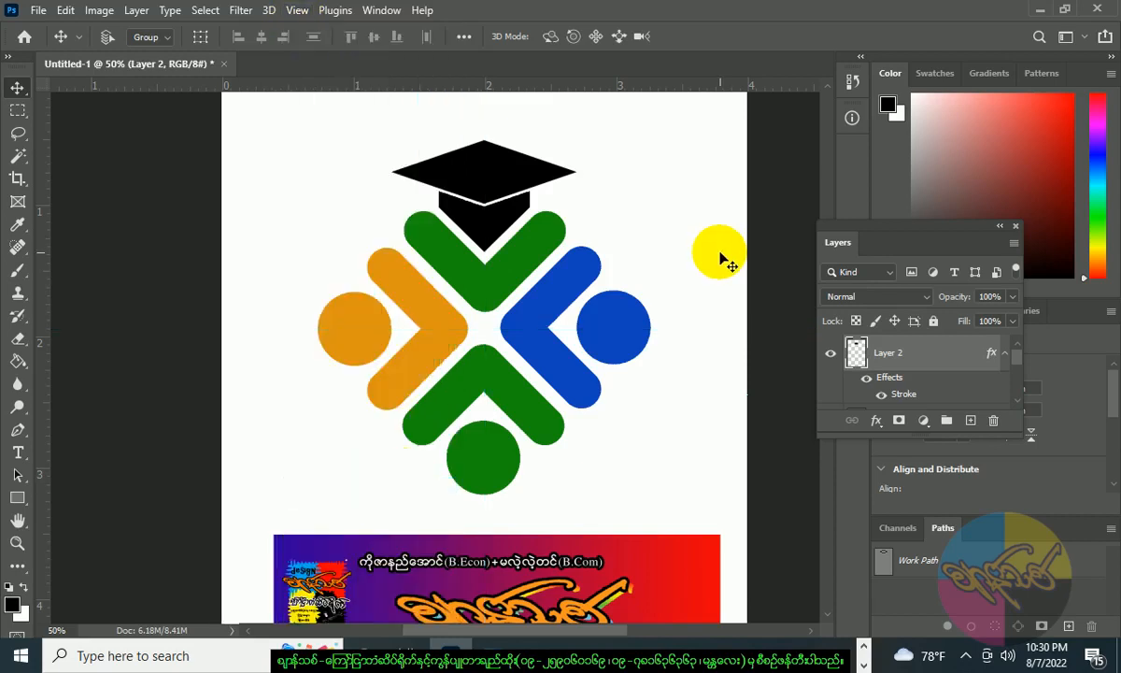
{"action": "key", "text": "ctrl+minus"}
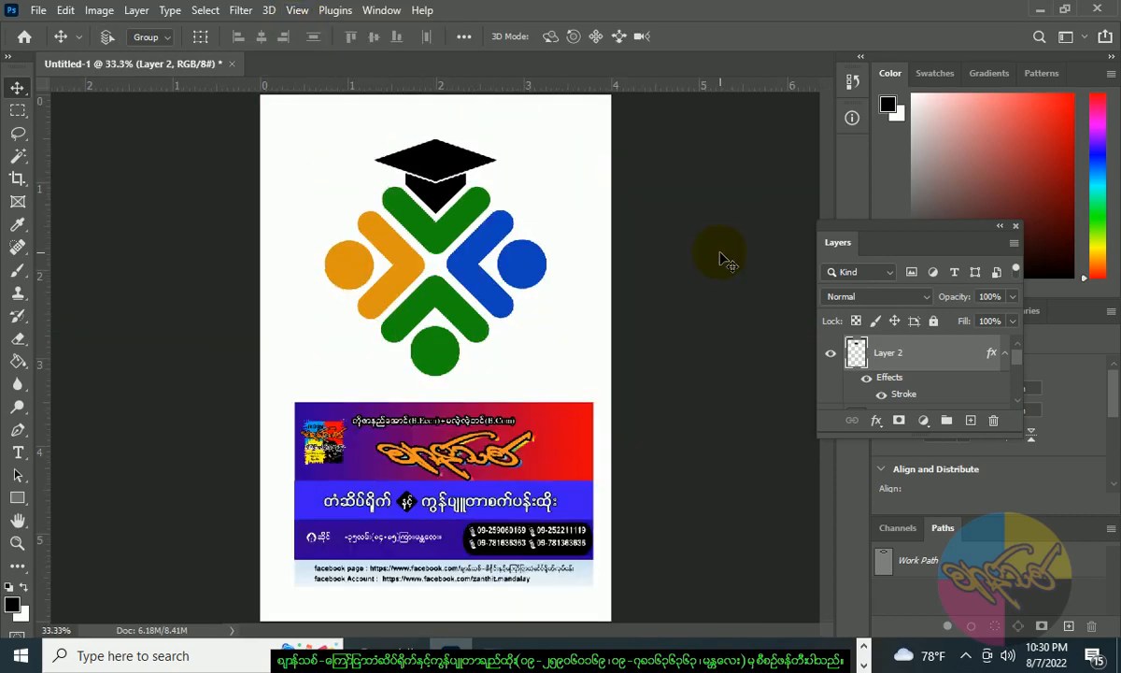